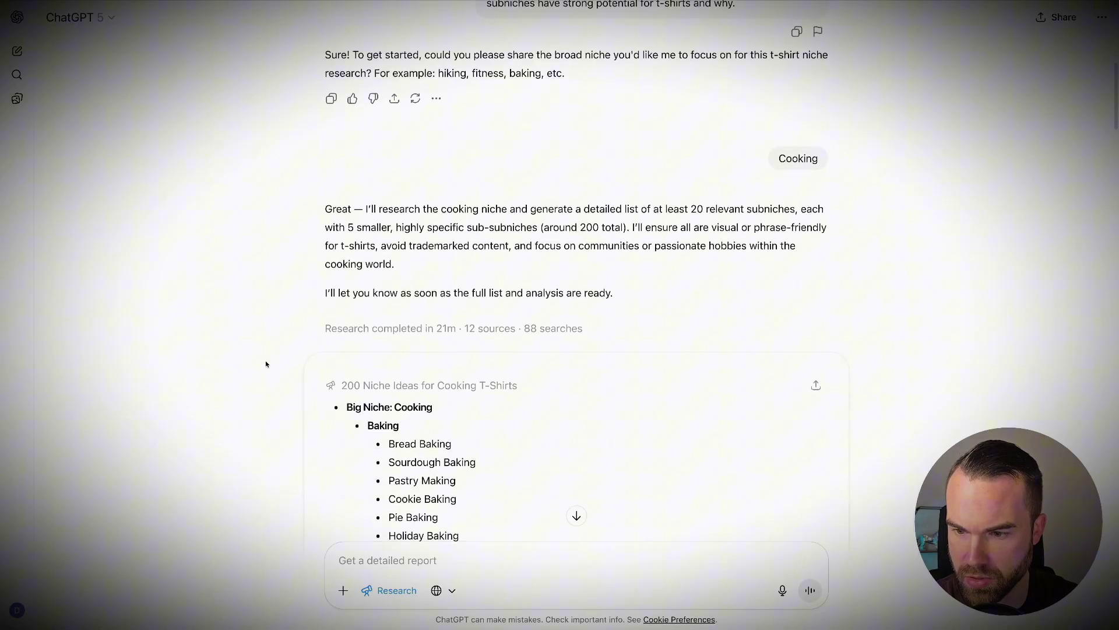
{"action": "scroll", "coordinate": [265, 362], "scroll_direction": "down", "scroll_amount": 3}
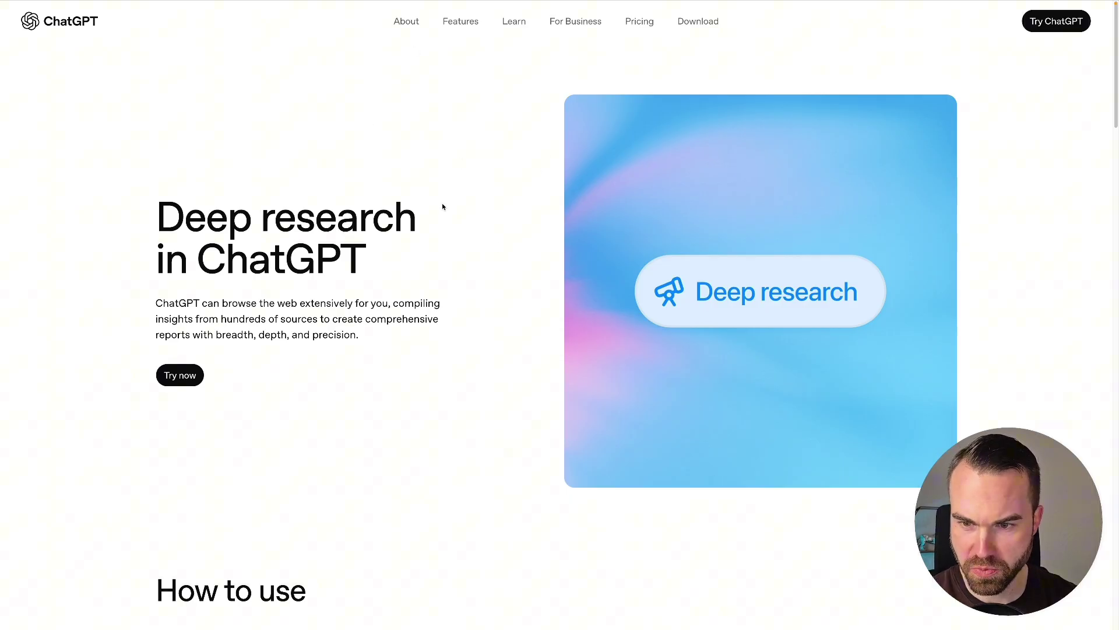
Highlight the Deep research page's description of what deep research does.
{"action": "scroll", "coordinate": [255, 290], "scroll_direction": "down", "scroll_amount": 1}
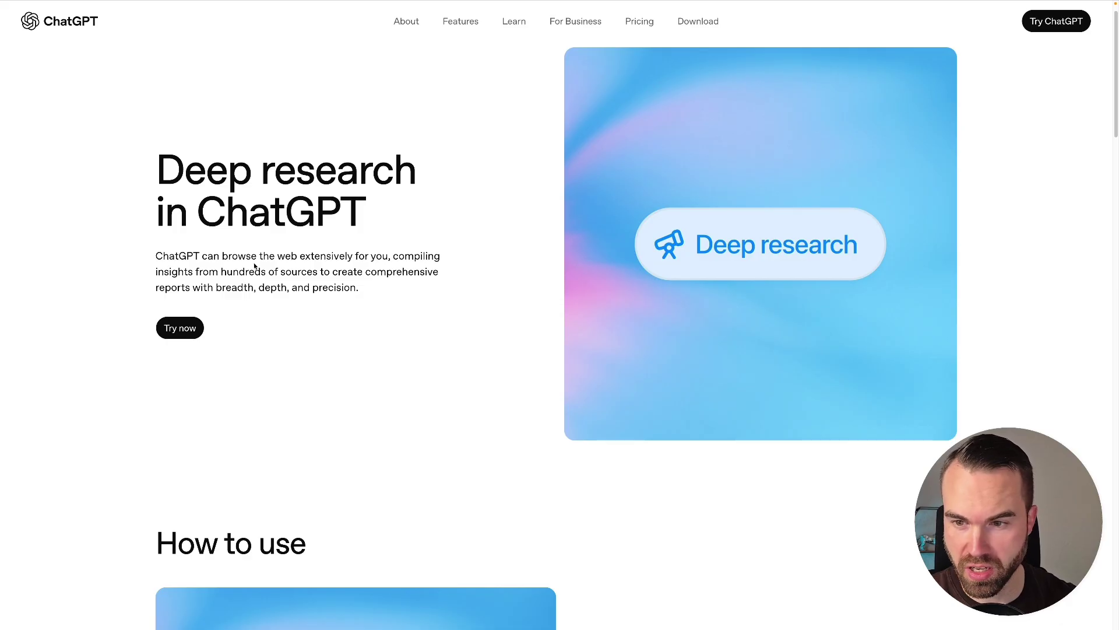
{"action": "left_click_drag", "start_coordinate": [265, 255], "coordinate": [190, 288]}
{"action": "left_click", "coordinate": [419, 335]}
{"action": "scroll", "coordinate": [420, 335], "scroll_direction": "down", "scroll_amount": 3}
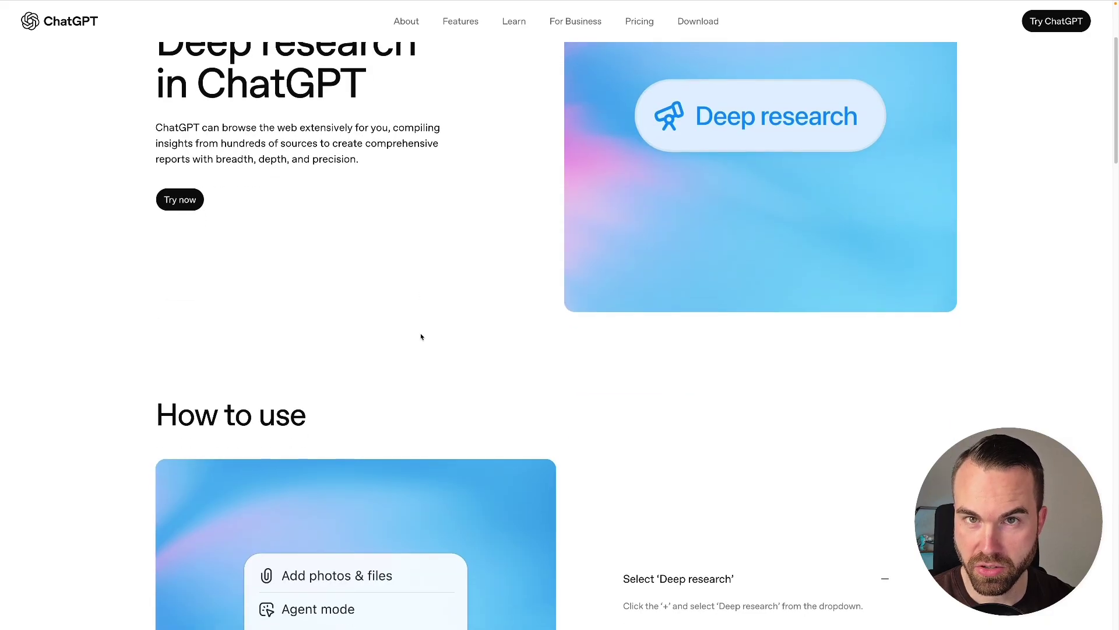
{"action": "scroll", "coordinate": [421, 337], "scroll_direction": "down", "scroll_amount": 5}
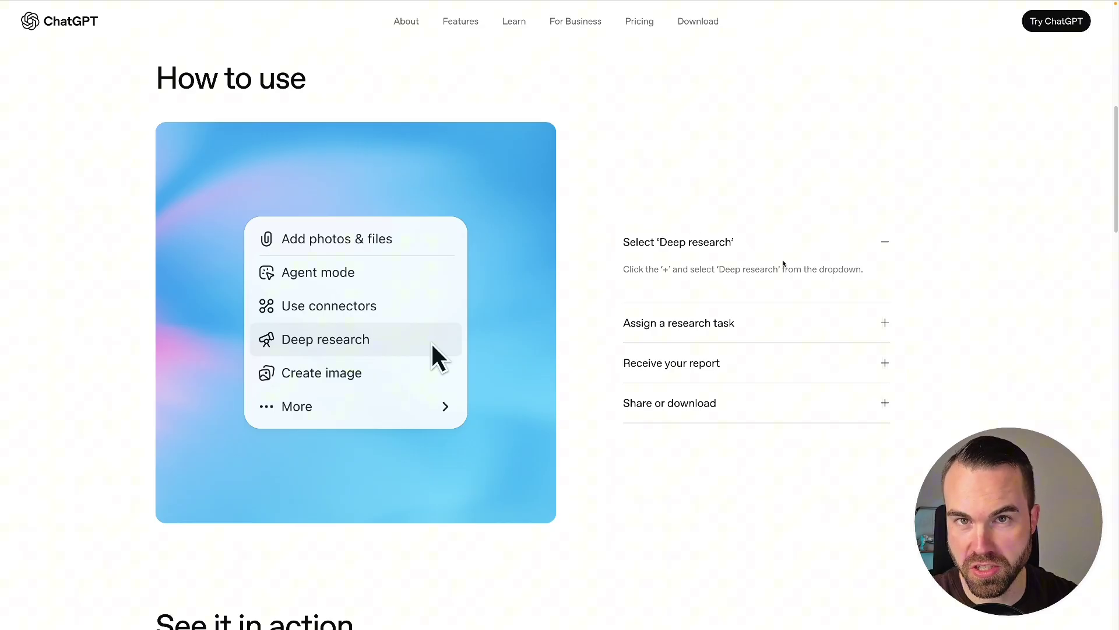
Expand the research-task and report steps, noting the 5–30 minute time and PDF/docX format.
{"action": "left_click", "coordinate": [665, 324]}
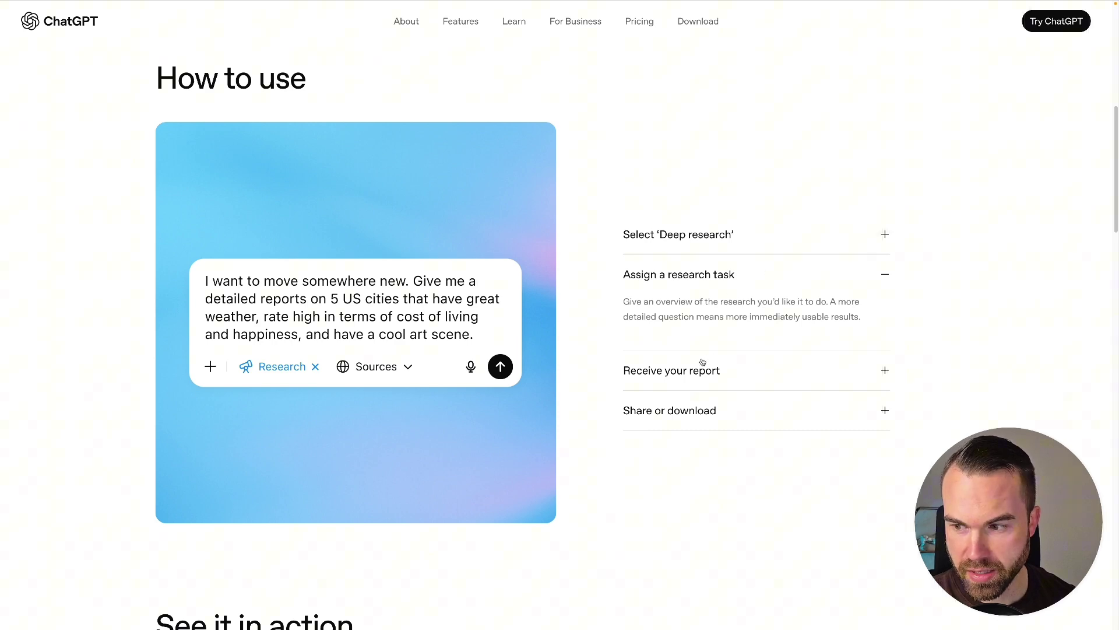
{"action": "left_click", "coordinate": [695, 368]}
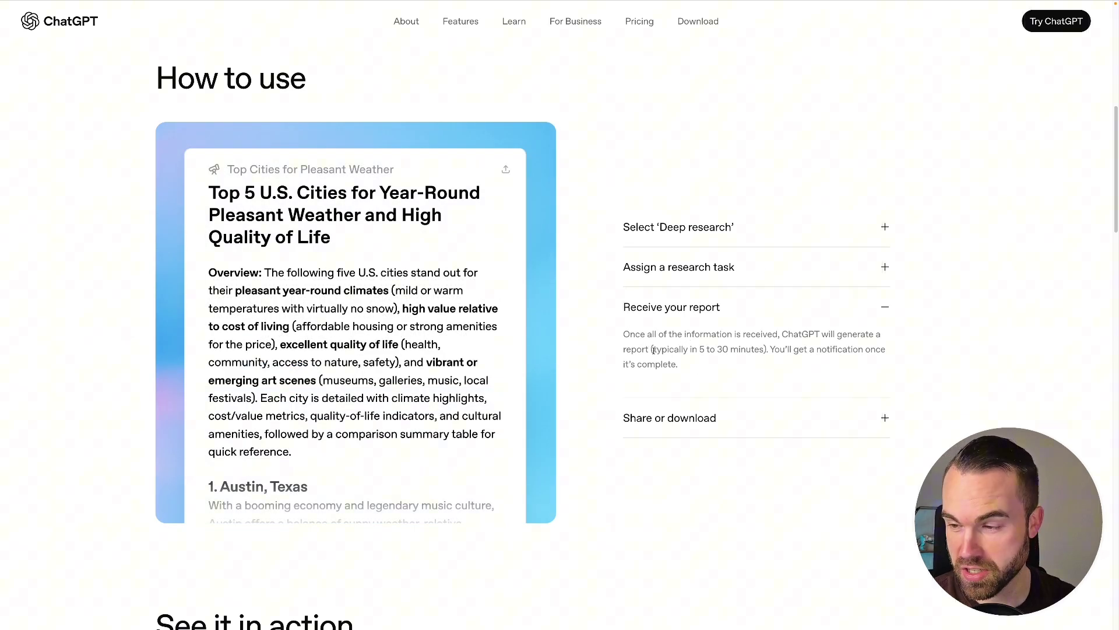
{"action": "left_click_drag", "start_coordinate": [651, 350], "coordinate": [734, 369]}
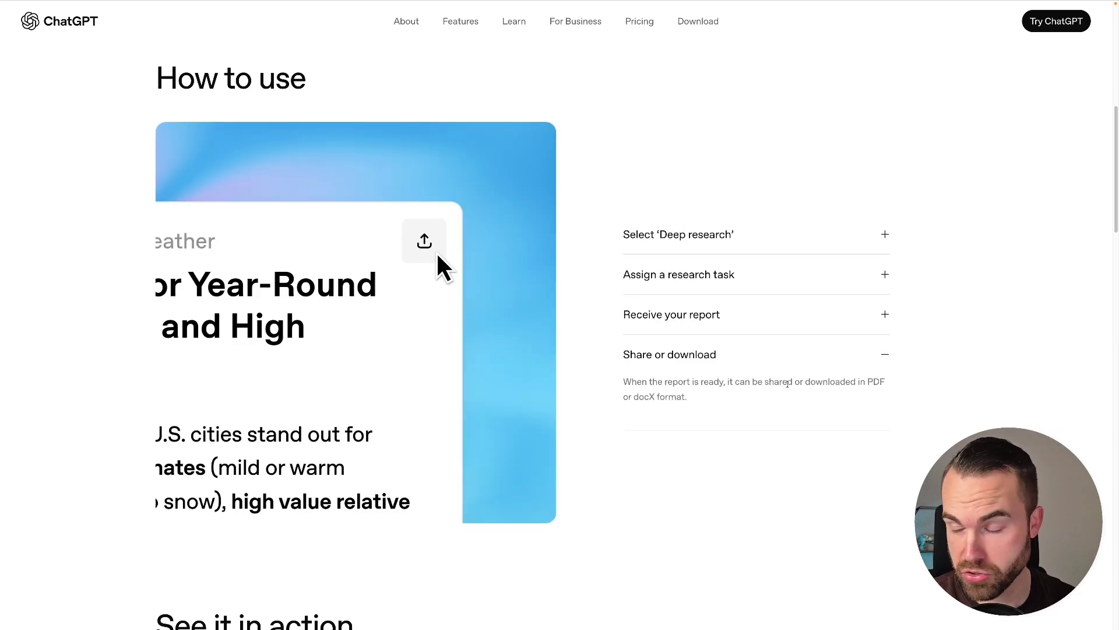
{"action": "left_click_drag", "start_coordinate": [868, 383], "coordinate": [707, 401]}
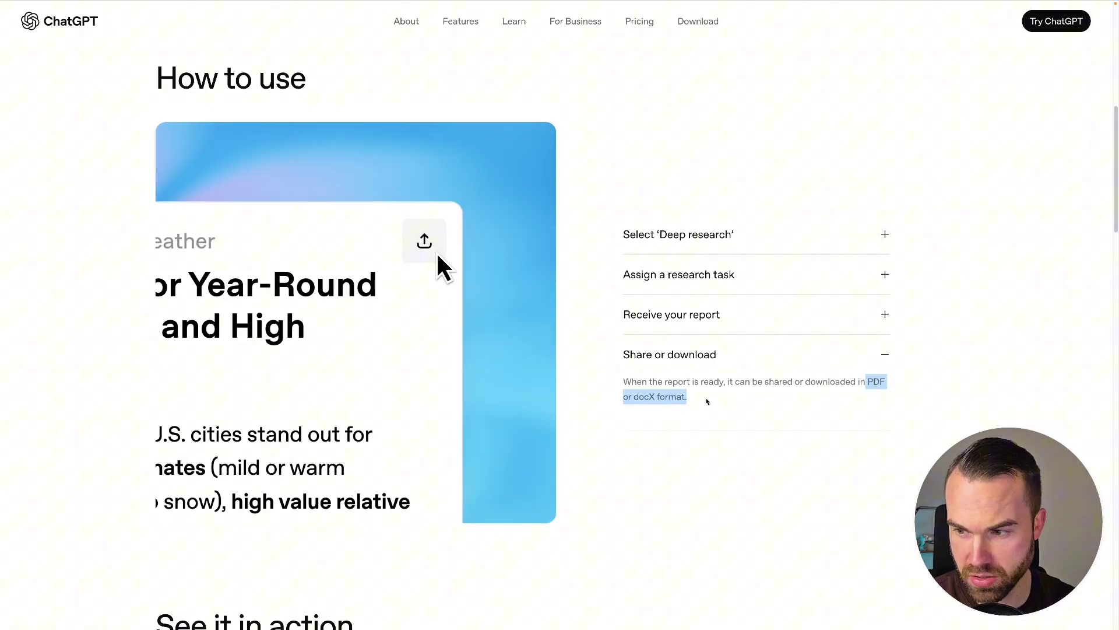
{"action": "left_click", "coordinate": [703, 404]}
{"action": "scroll", "coordinate": [687, 407], "scroll_direction": "down", "scroll_amount": 4}
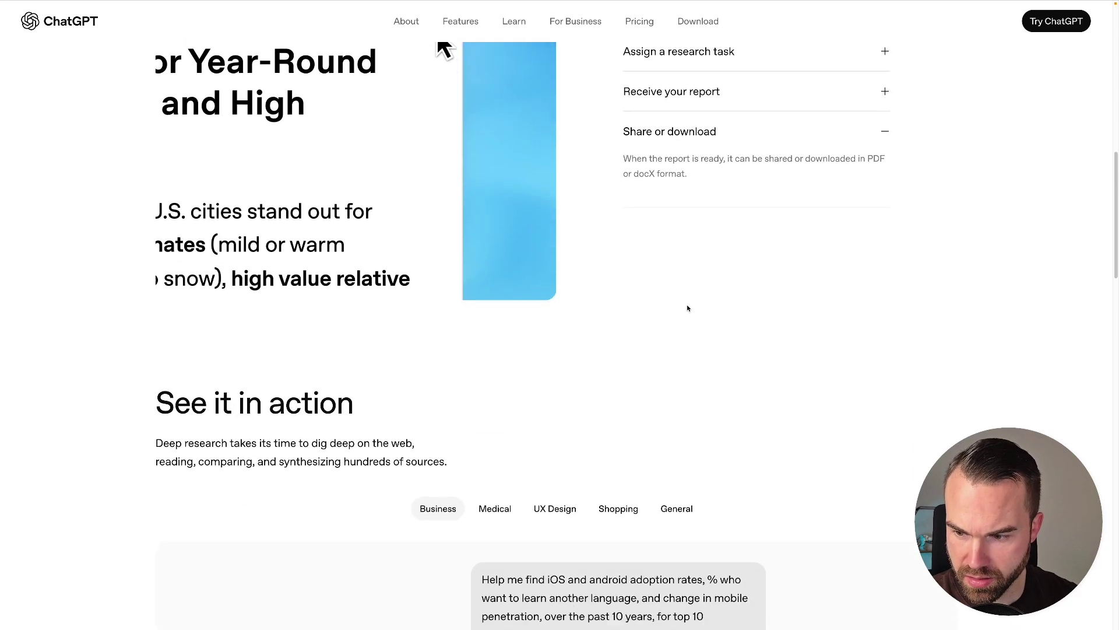
{"action": "scroll", "coordinate": [688, 309], "scroll_direction": "down", "scroll_amount": 6}
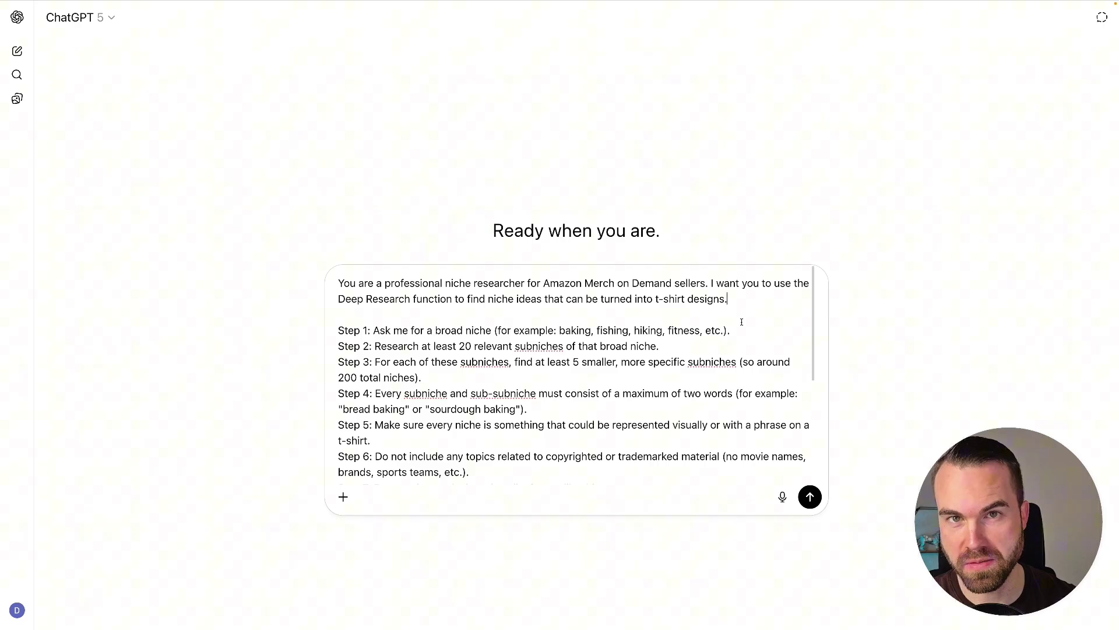
Switch the pasted niche-researcher prompt to Deep research mode and send it.
{"action": "left_click", "coordinate": [343, 496]}
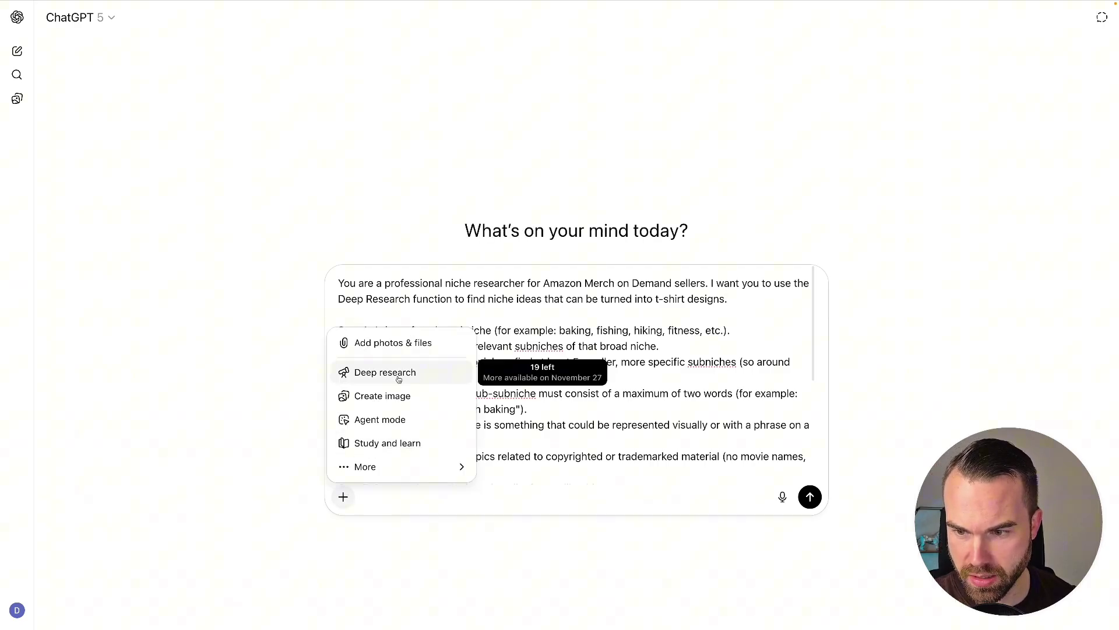
{"action": "left_click", "coordinate": [378, 372]}
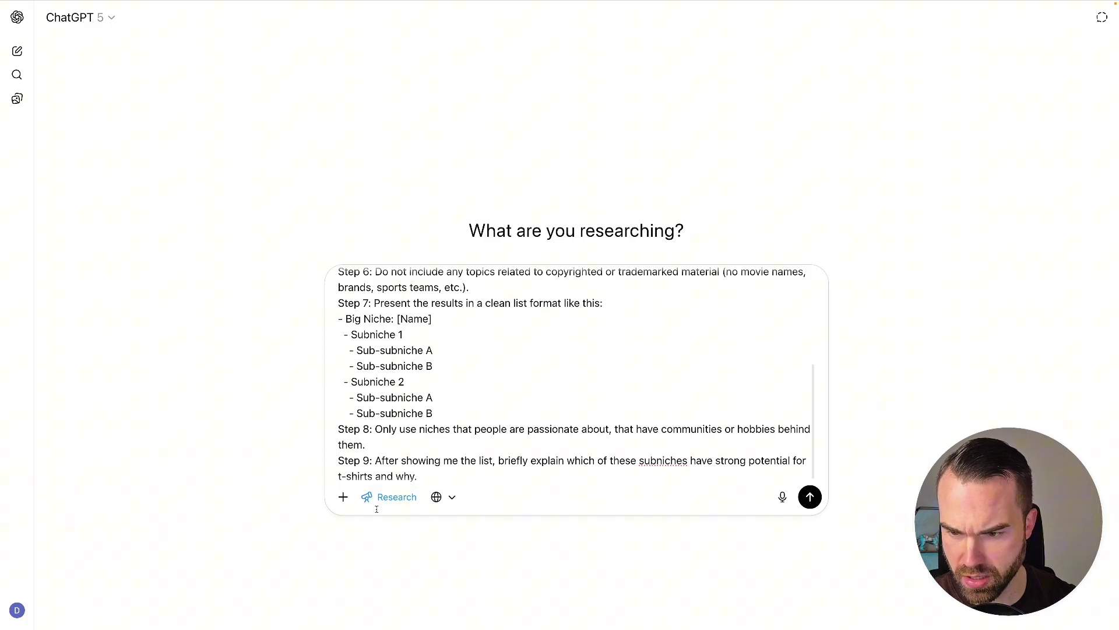
{"action": "key", "text": "Return"}
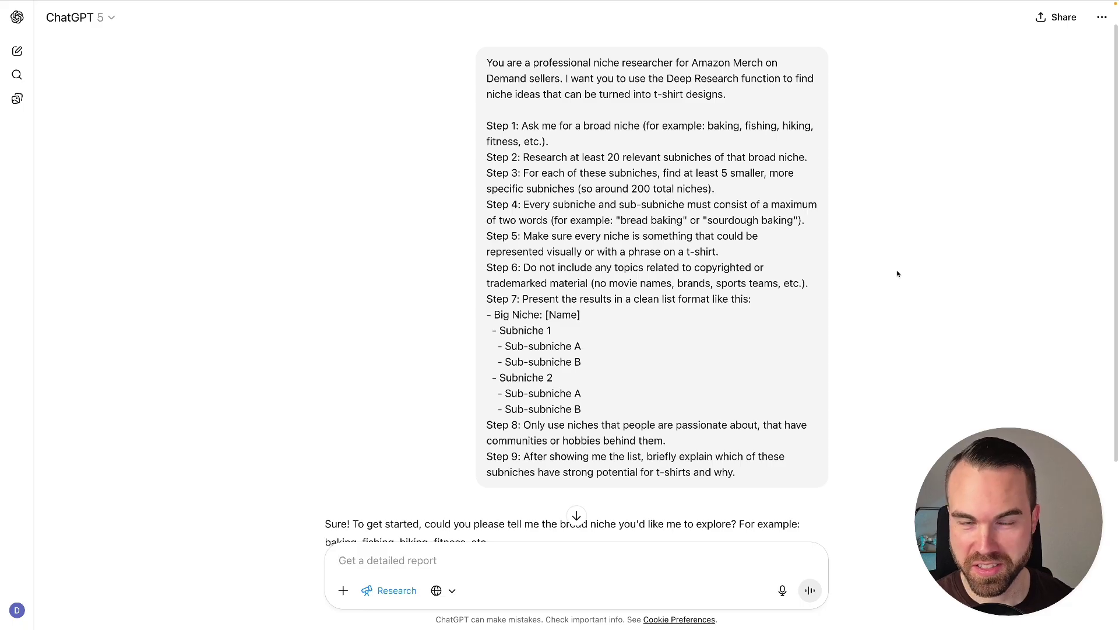
{"action": "mouse_move", "coordinate": [753, 231]}
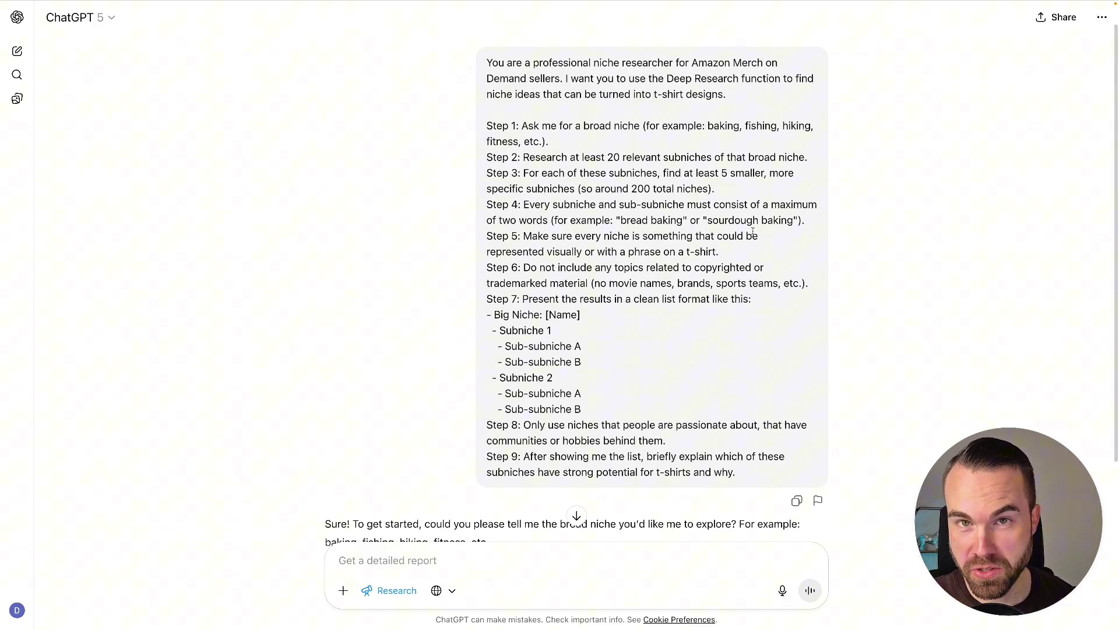
{"action": "left_click_drag", "start_coordinate": [488, 63], "coordinate": [766, 102]}
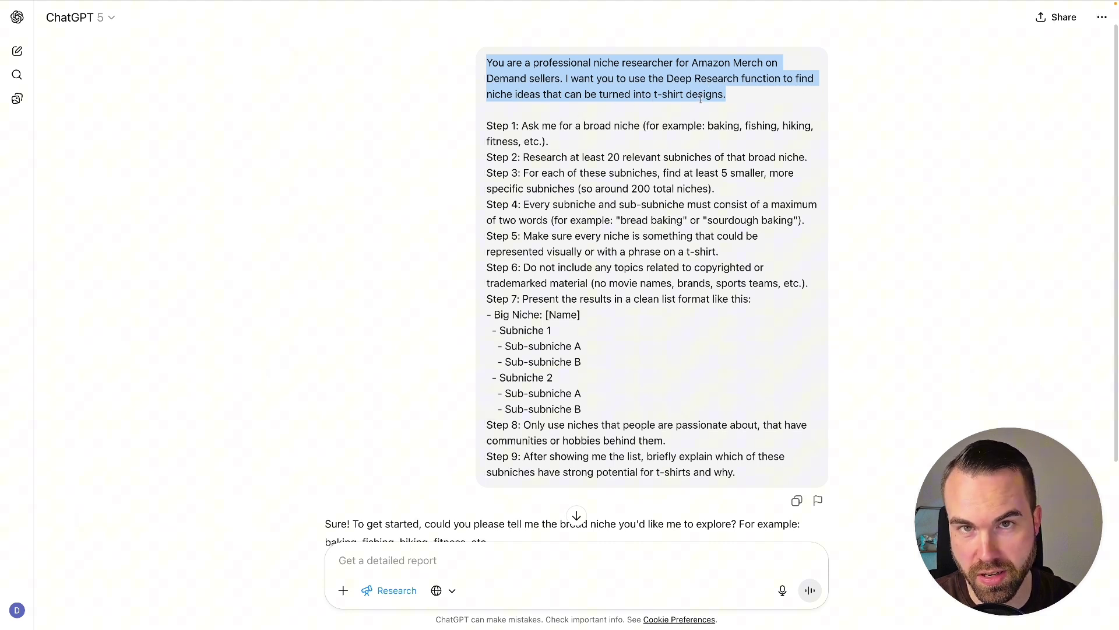
{"action": "left_click_drag", "start_coordinate": [486, 125], "coordinate": [563, 144]}
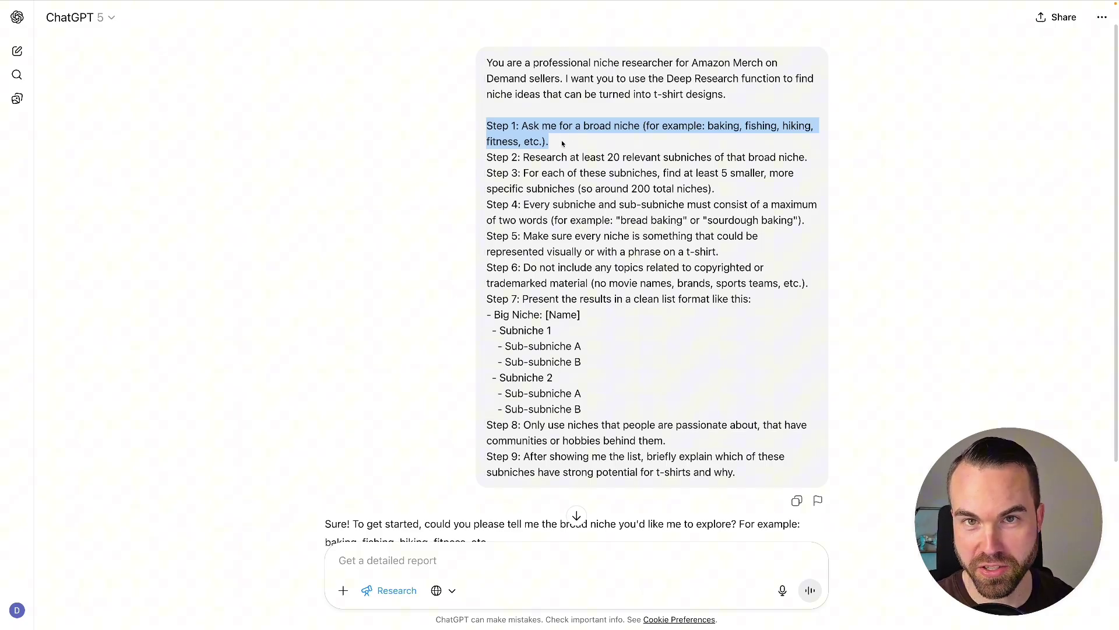
{"action": "left_click_drag", "start_coordinate": [489, 156], "coordinate": [839, 162]}
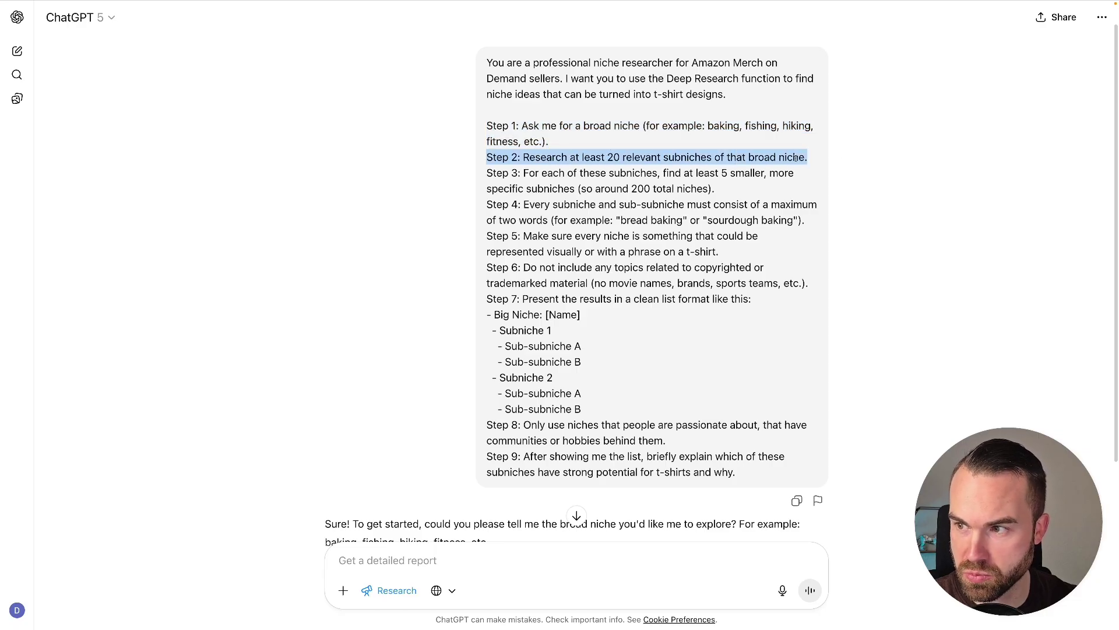
{"action": "left_click_drag", "start_coordinate": [487, 172], "coordinate": [717, 188]}
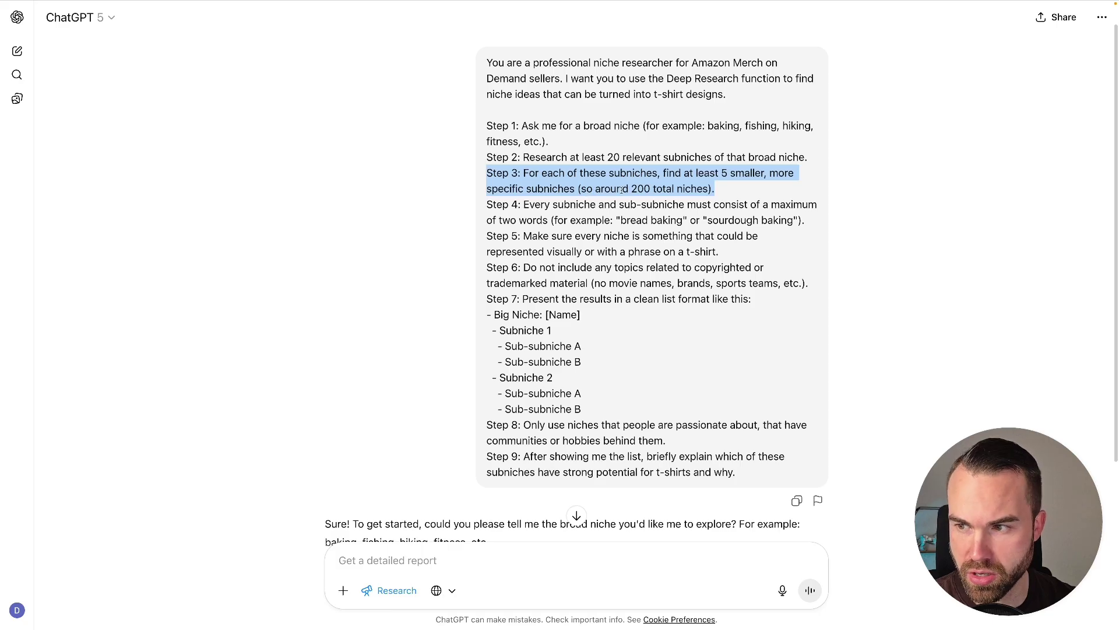
{"action": "left_click_drag", "start_coordinate": [487, 125], "coordinate": [724, 186]}
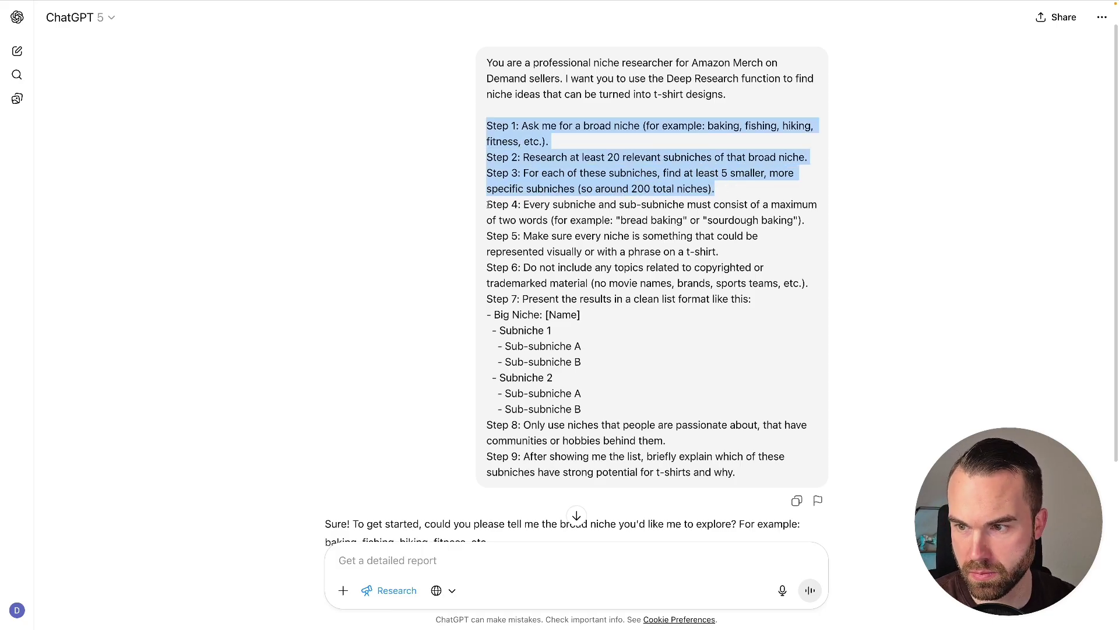
{"action": "left_click_drag", "start_coordinate": [487, 204], "coordinate": [756, 471]}
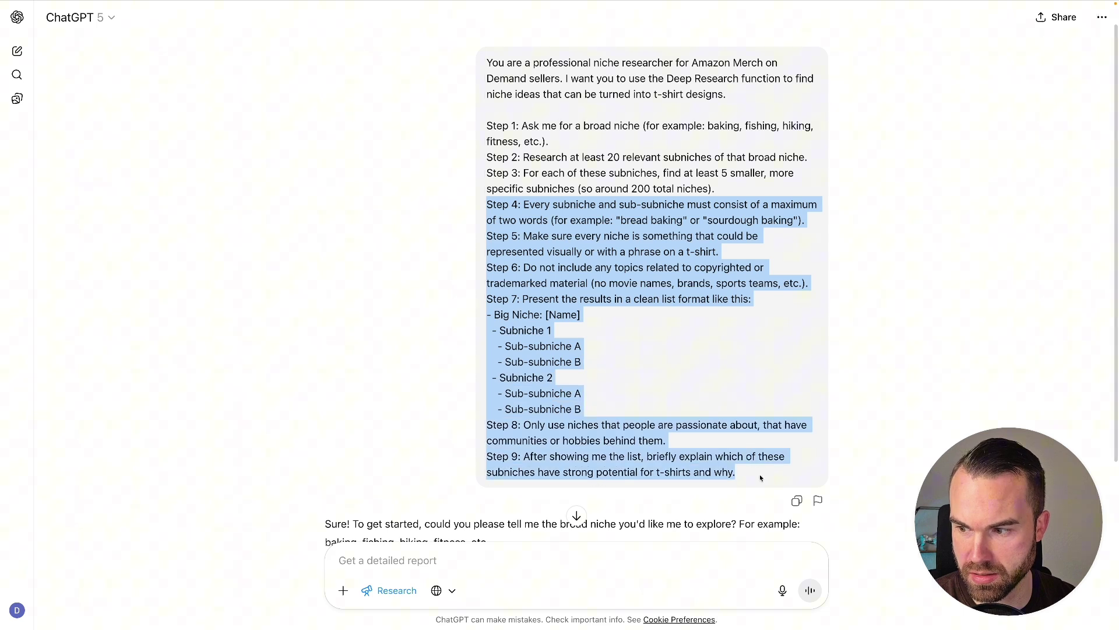
{"action": "left_click_drag", "start_coordinate": [488, 204], "coordinate": [808, 218]}
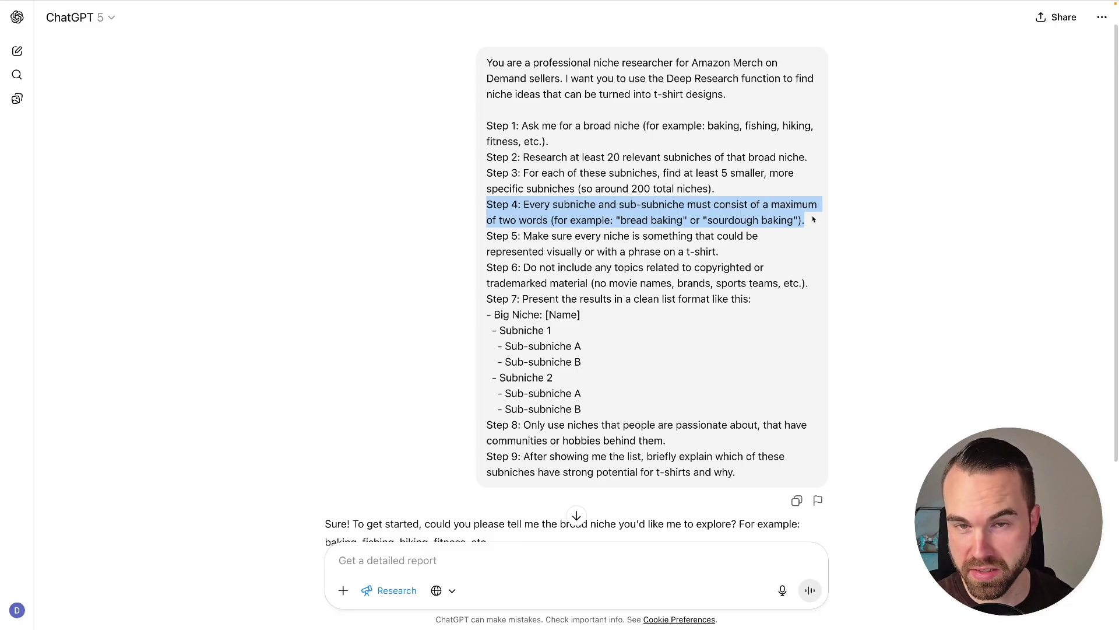
{"action": "left_click_drag", "start_coordinate": [486, 236], "coordinate": [724, 250]}
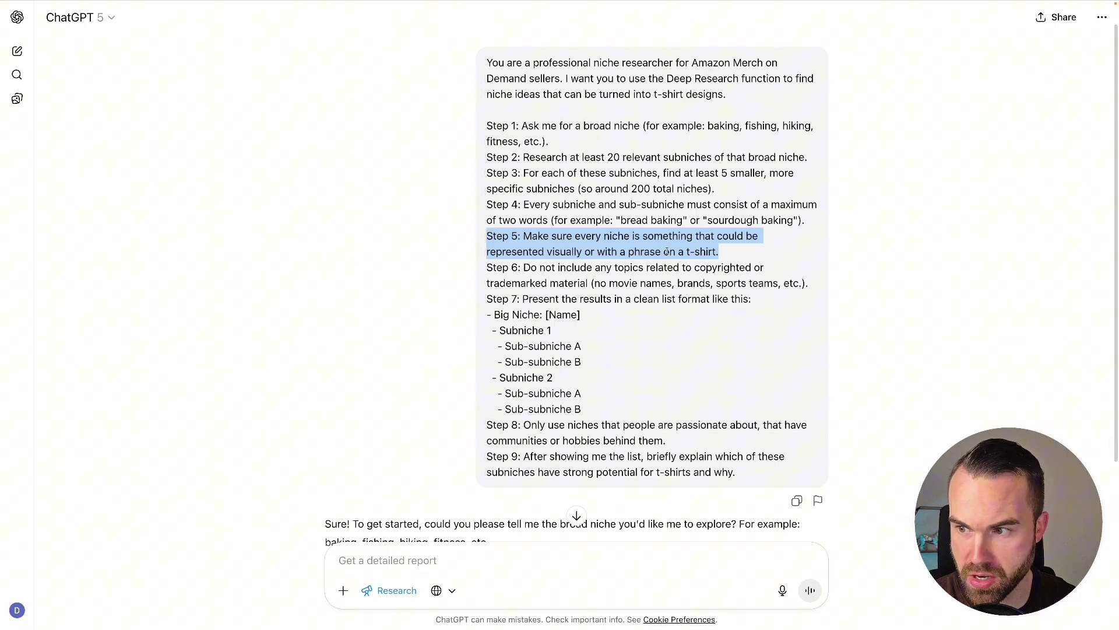
{"action": "left_click_drag", "start_coordinate": [486, 267], "coordinate": [809, 283]}
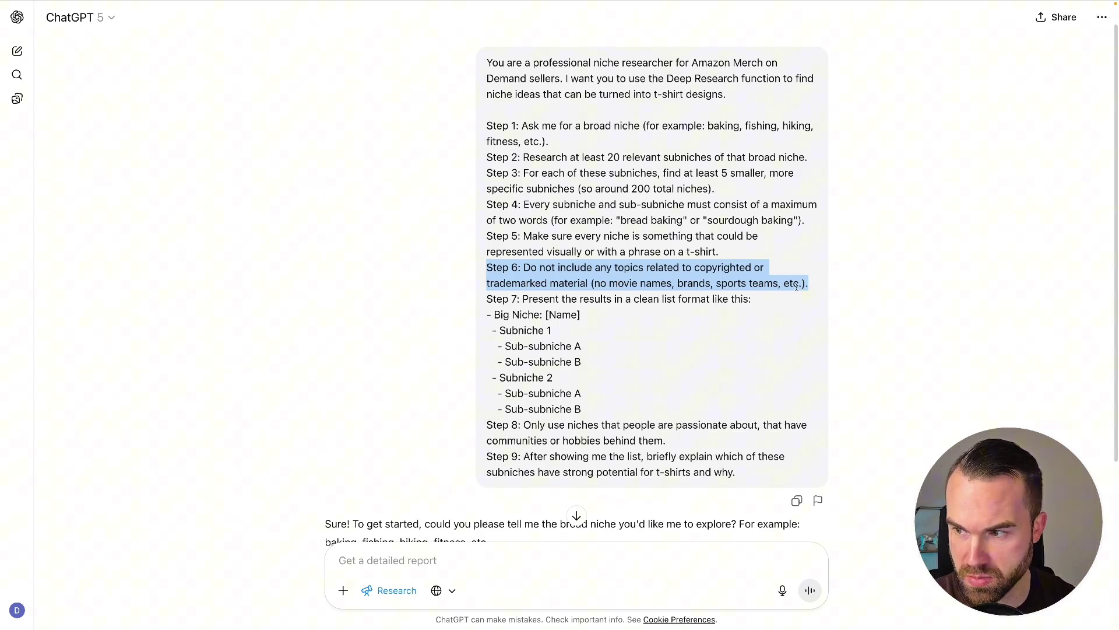
{"action": "left_click_drag", "start_coordinate": [487, 299], "coordinate": [583, 410]}
{"action": "left_click_drag", "start_coordinate": [487, 424], "coordinate": [669, 442]}
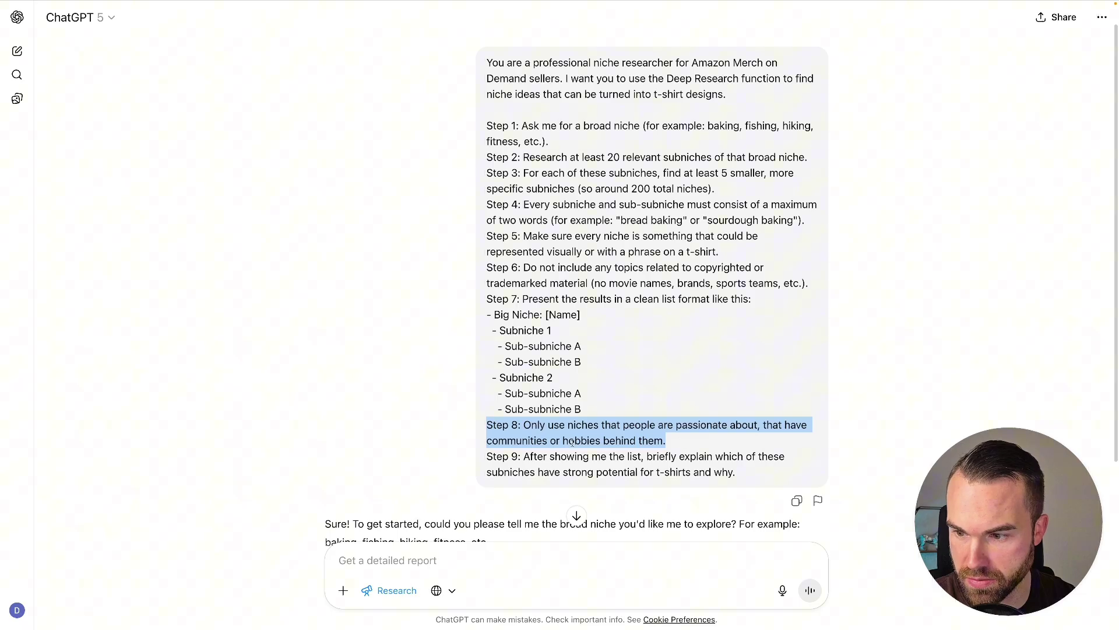
{"action": "left_click", "coordinate": [484, 462]}
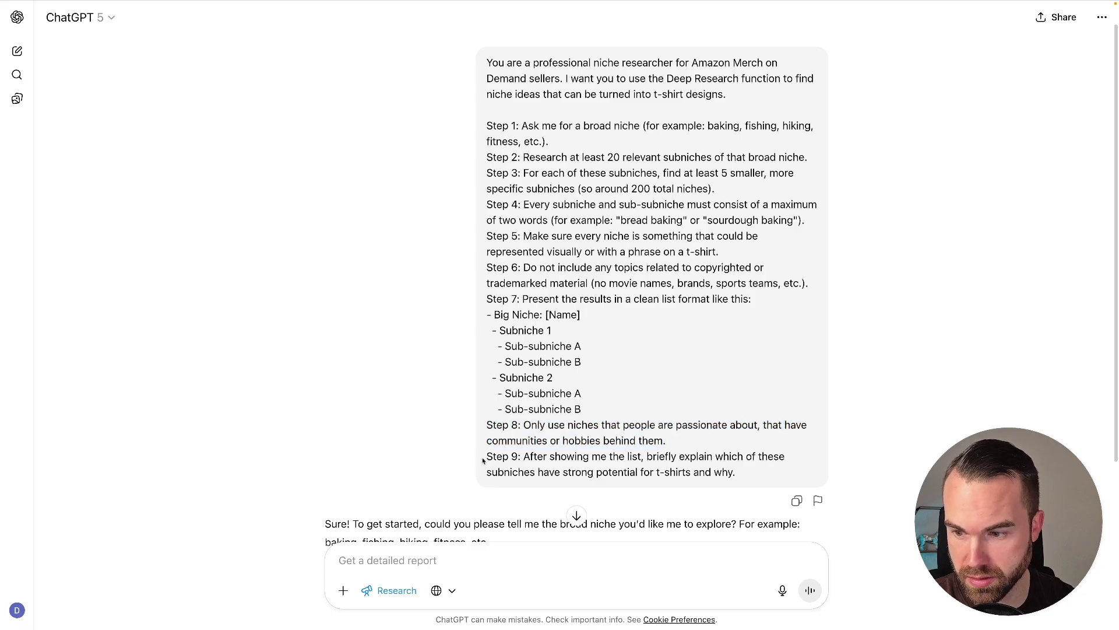
{"action": "left_click_drag", "start_coordinate": [488, 458], "coordinate": [737, 473]}
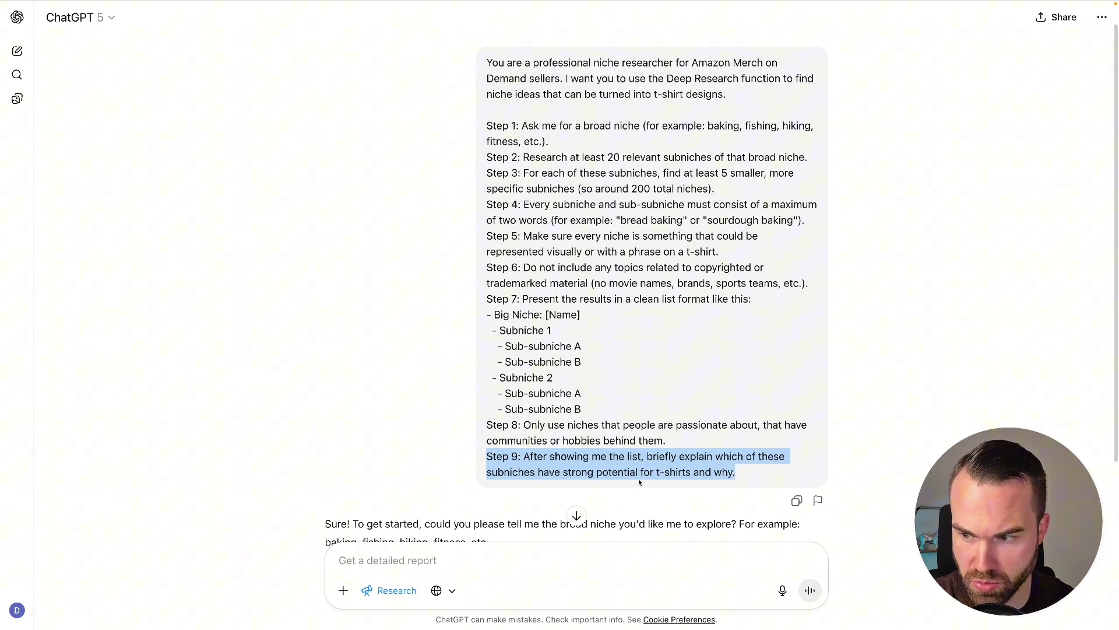
{"action": "left_click", "coordinate": [640, 360]}
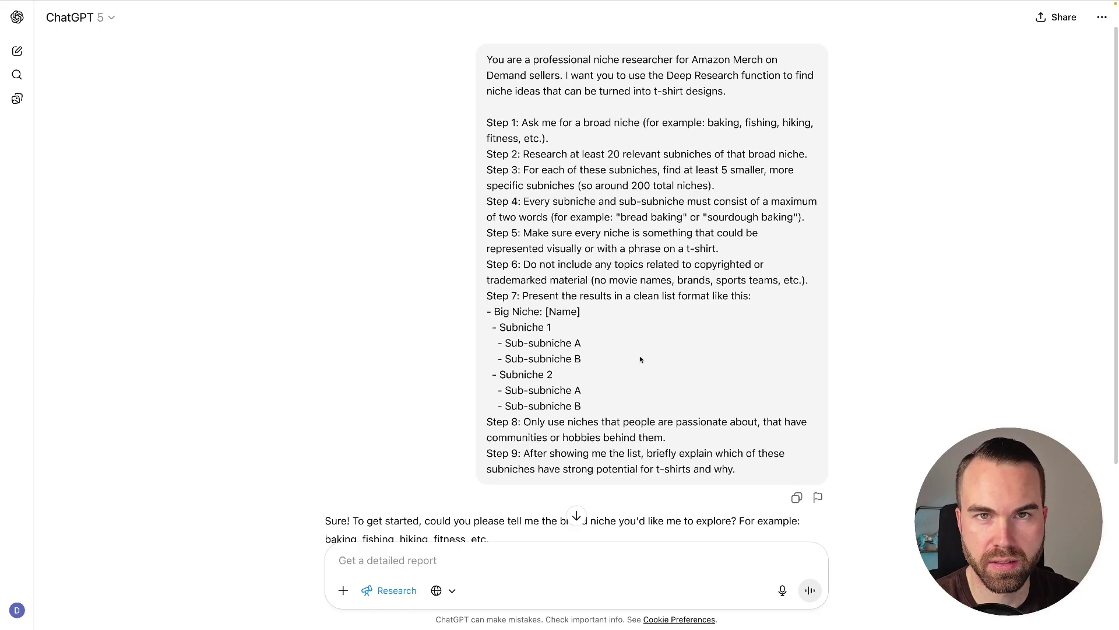
{"action": "scroll", "coordinate": [639, 357], "scroll_direction": "down", "scroll_amount": 3}
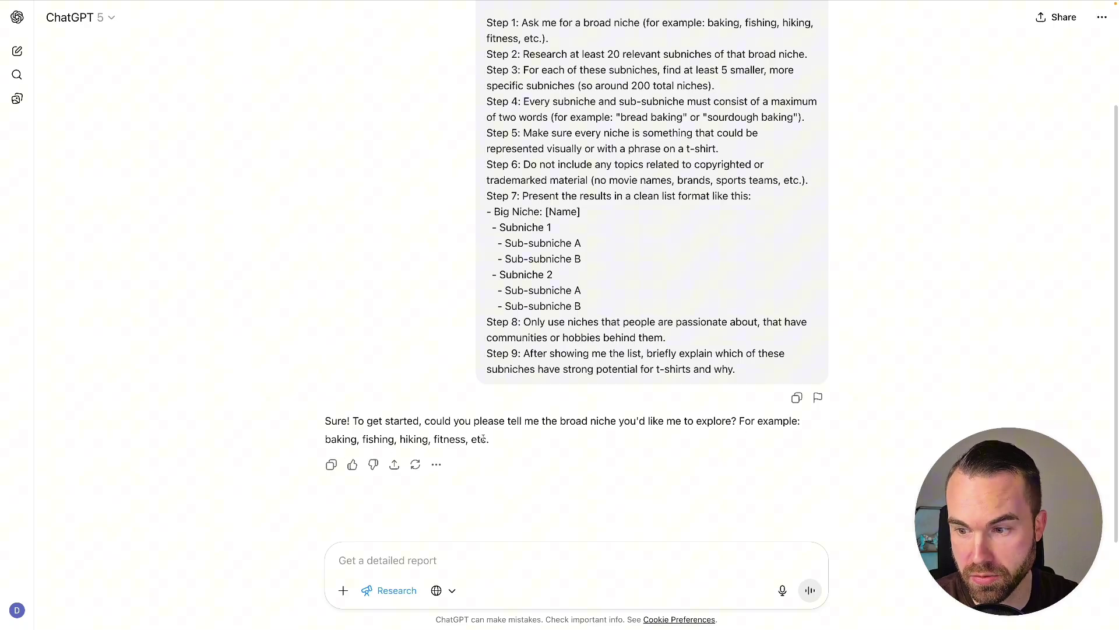
Answer with 'Cooking' as the broad niche and highlight the research-plan reply.
{"action": "scroll", "coordinate": [507, 433], "scroll_direction": "down", "scroll_amount": 1}
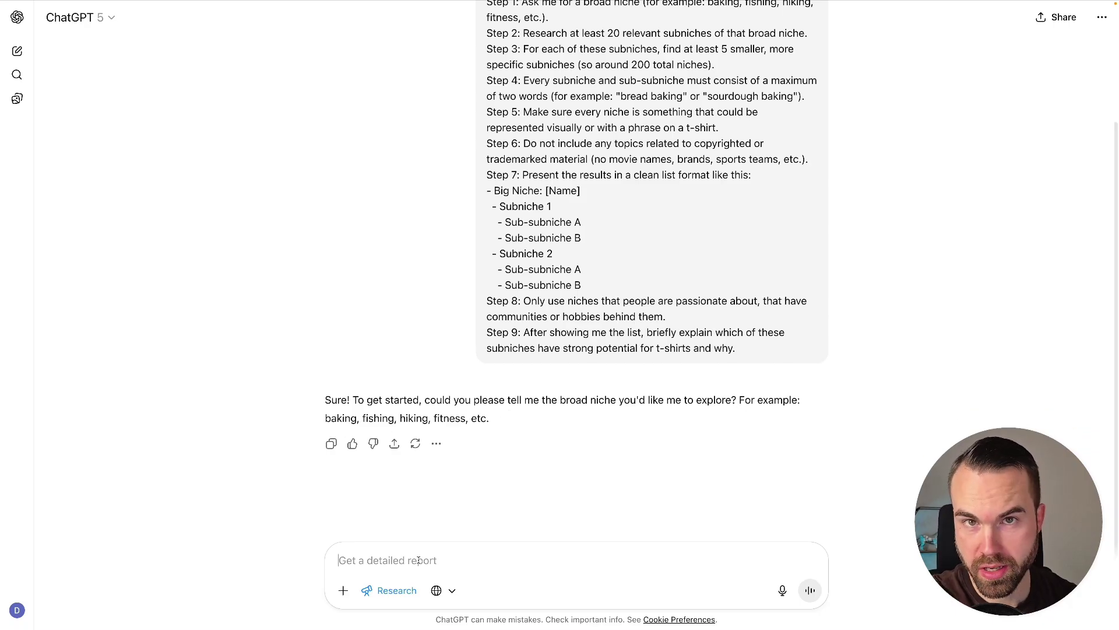
{"action": "type", "text": "Coo"}
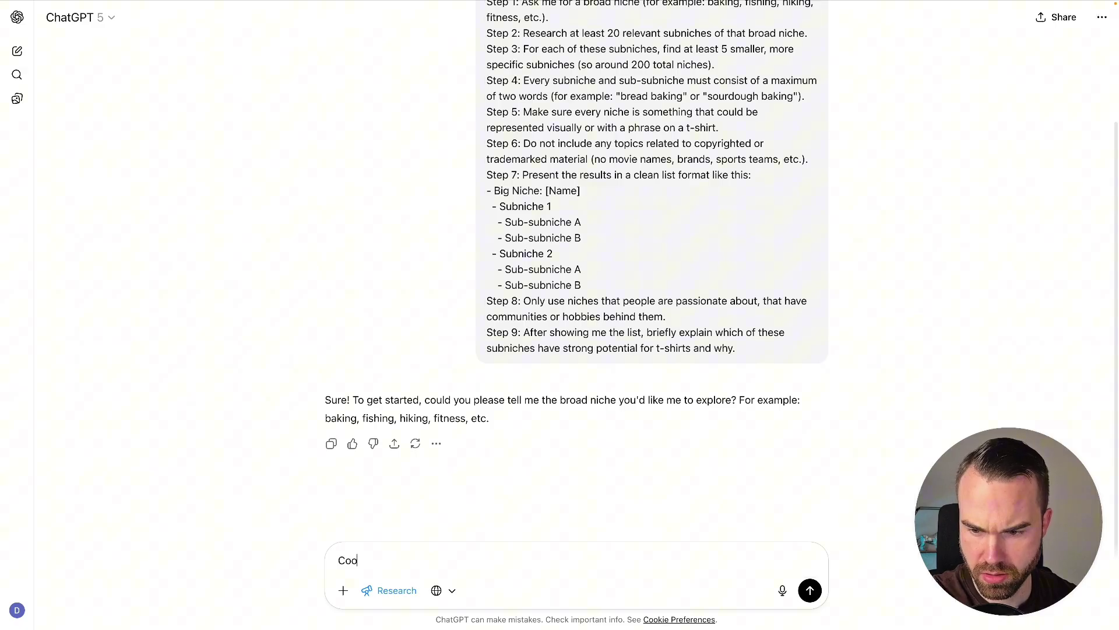
{"action": "type", "text": "king"}
{"action": "key", "text": "Return"}
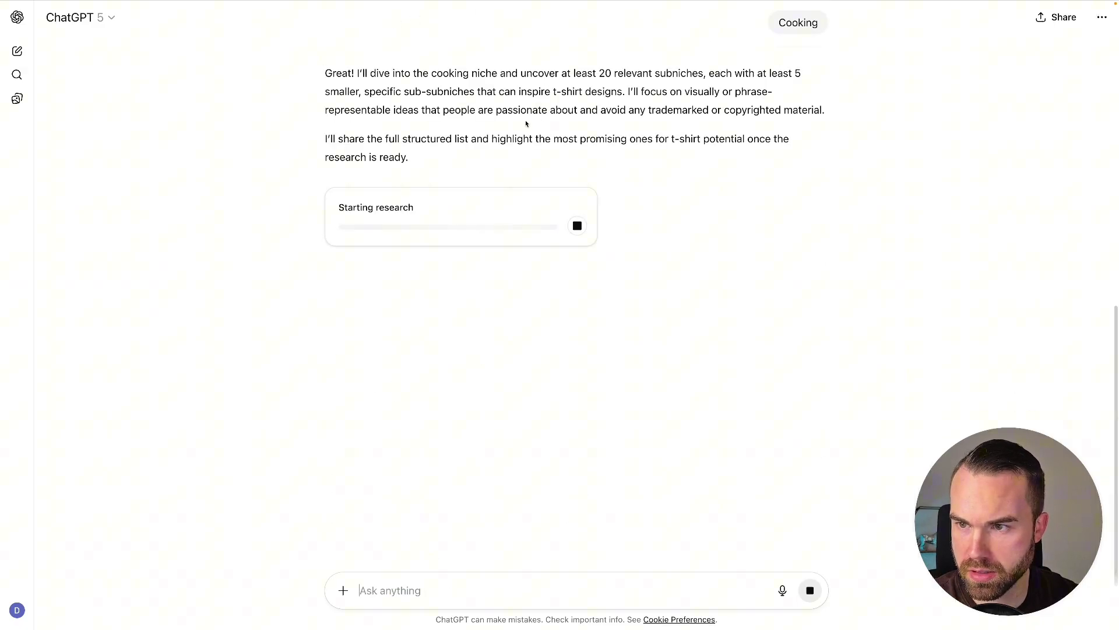
{"action": "left_click_drag", "start_coordinate": [324, 73], "coordinate": [416, 156]}
{"action": "left_click", "coordinate": [604, 181]}
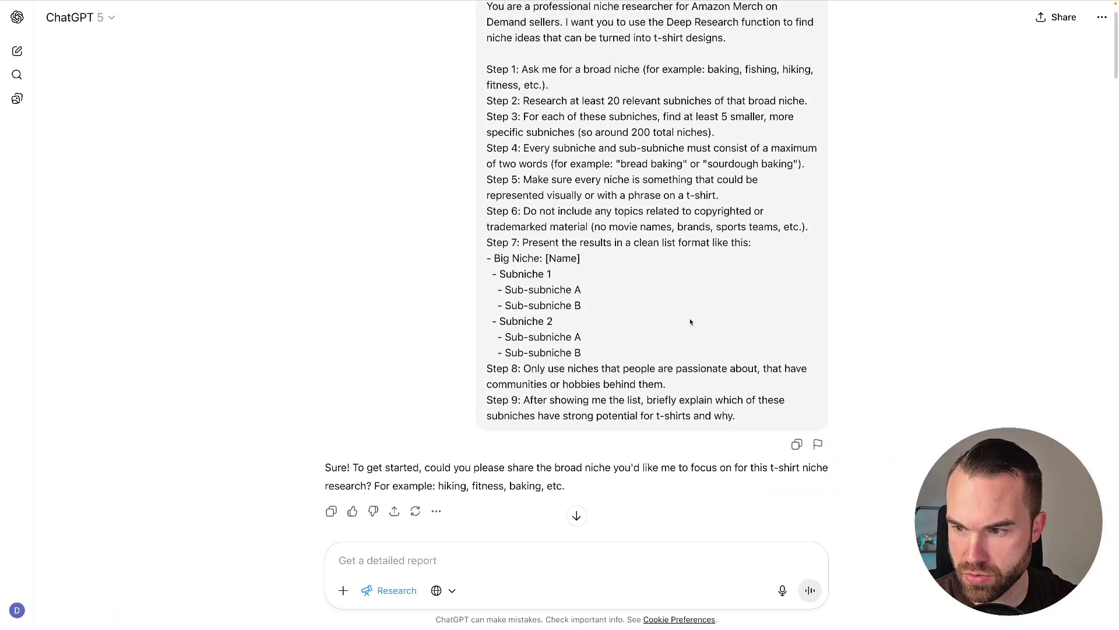
Highlight the report's completion line: 21m, 12 sources, 88 searches.
{"action": "scroll", "coordinate": [690, 323], "scroll_direction": "down", "scroll_amount": 3}
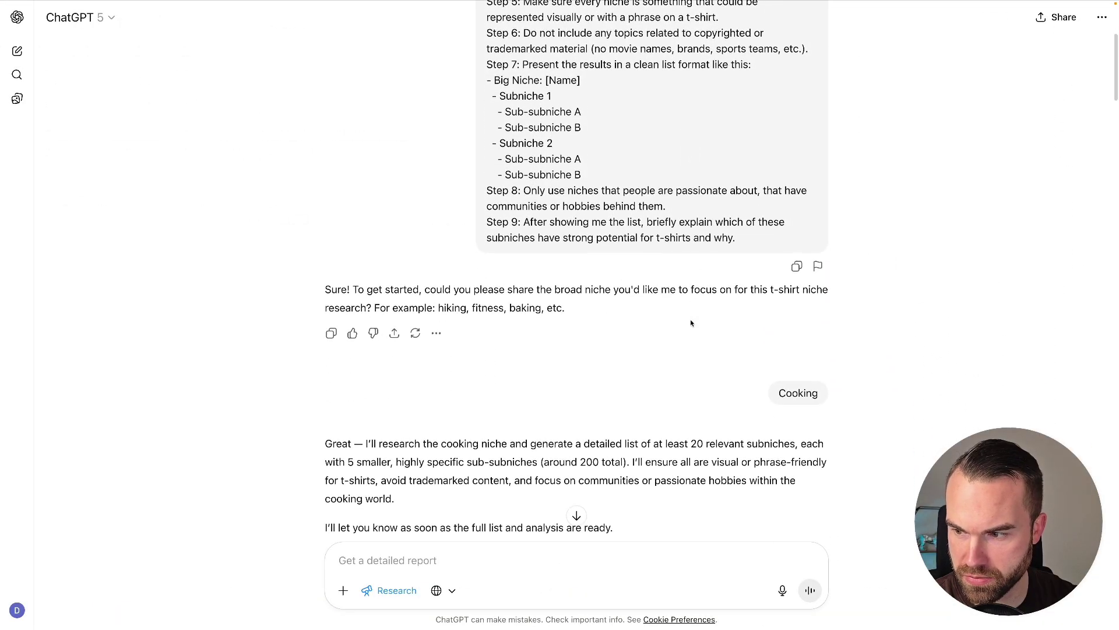
{"action": "scroll", "coordinate": [691, 319], "scroll_direction": "down", "scroll_amount": 2}
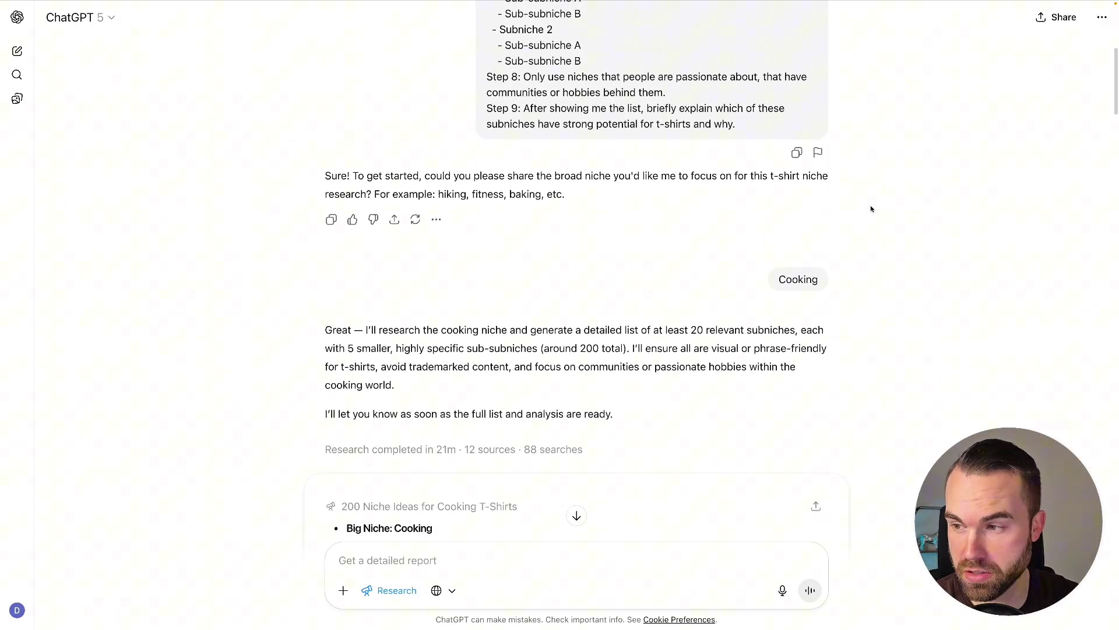
{"action": "scroll", "coordinate": [265, 364], "scroll_direction": "down", "scroll_amount": 5}
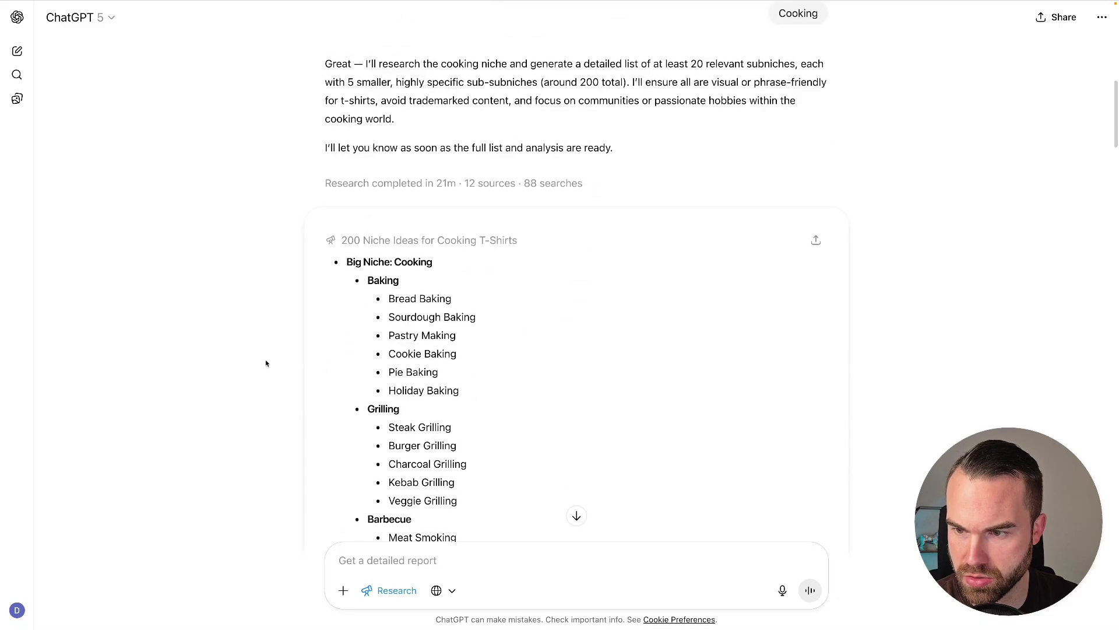
{"action": "scroll", "coordinate": [258, 309], "scroll_direction": "down", "scroll_amount": 1}
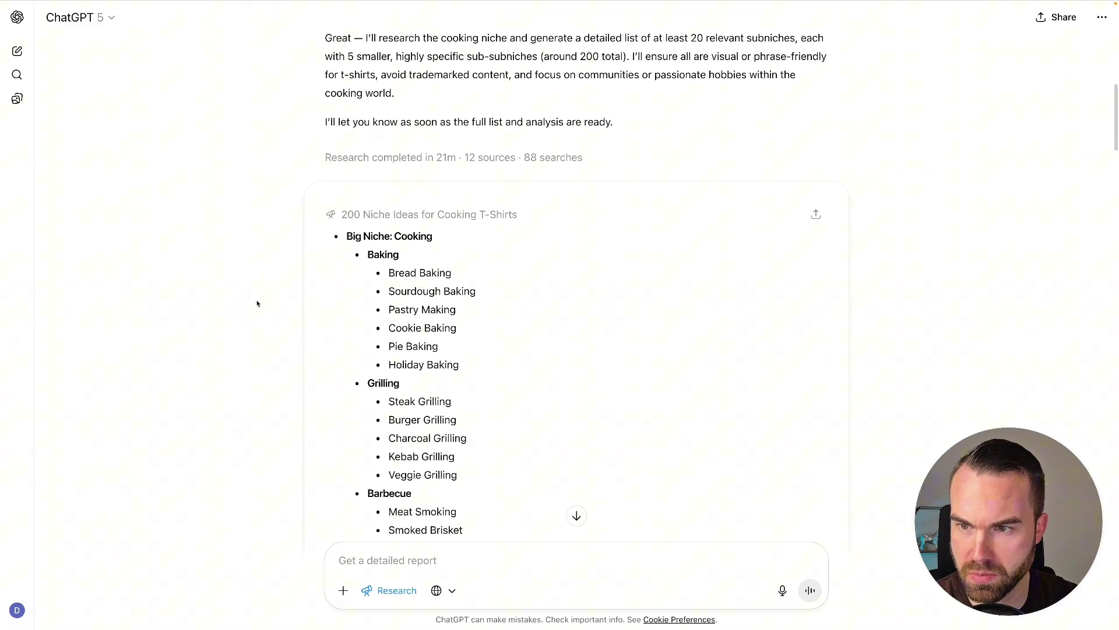
{"action": "left_click_drag", "start_coordinate": [304, 149], "coordinate": [588, 150]}
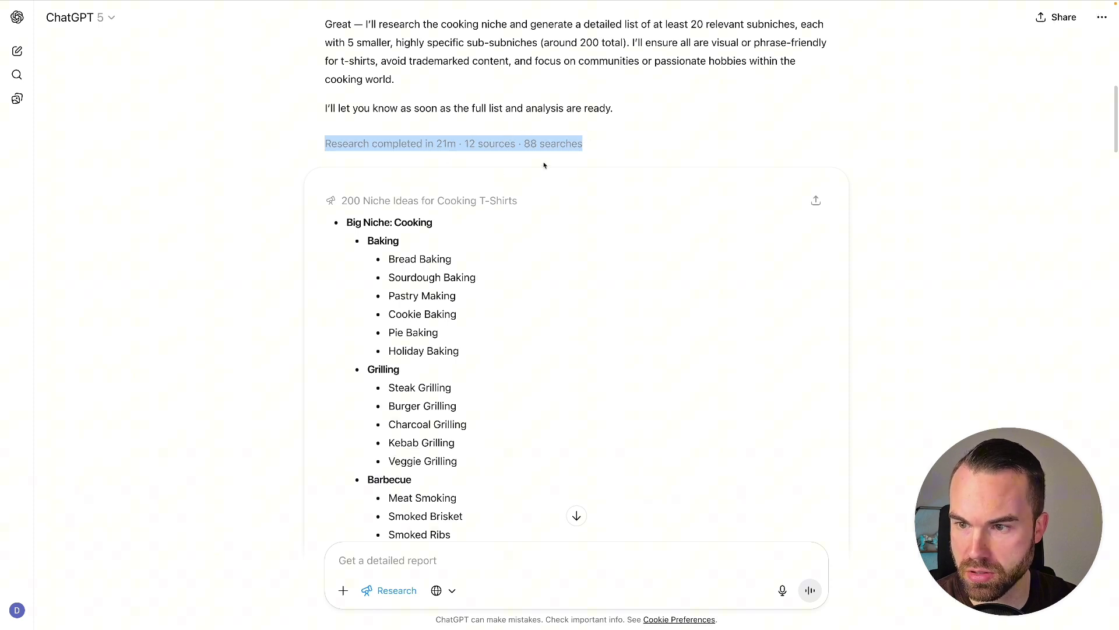
{"action": "left_click", "coordinate": [337, 231]}
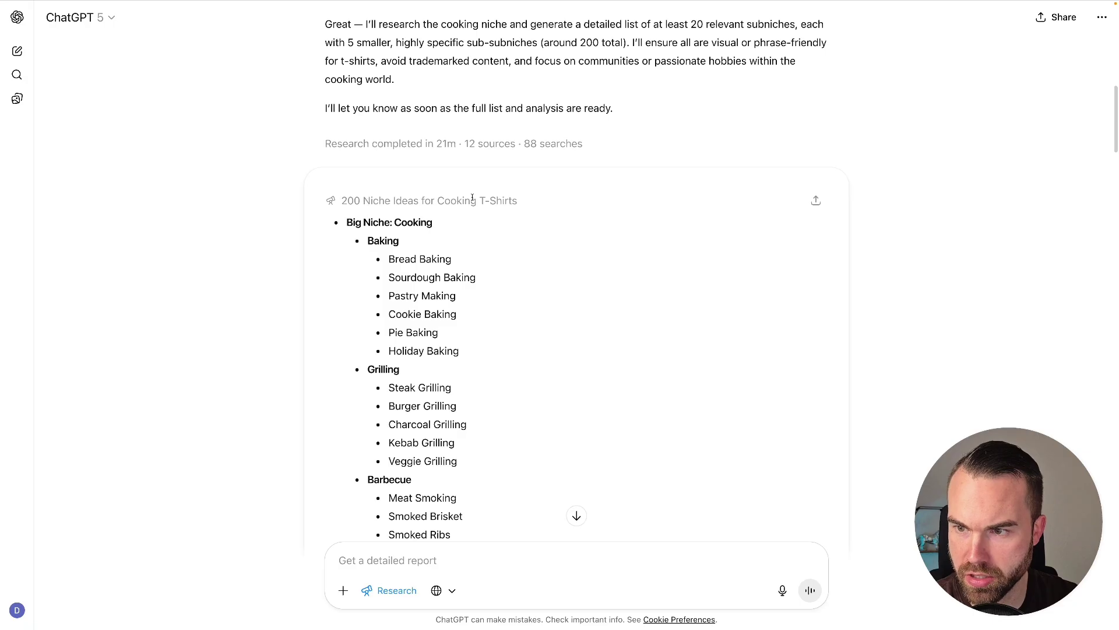
Highlight the Bread Baking subniche and scroll down to the Sources paragraph.
{"action": "scroll", "coordinate": [384, 233], "scroll_direction": "down", "scroll_amount": 1}
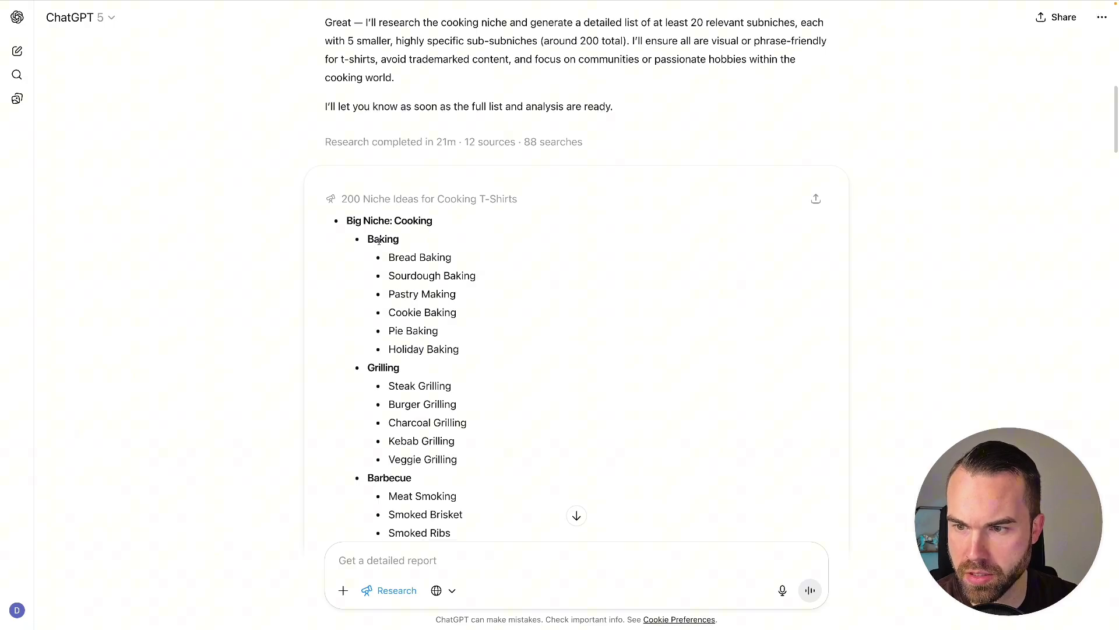
{"action": "scroll", "coordinate": [373, 235], "scroll_direction": "down", "scroll_amount": 1}
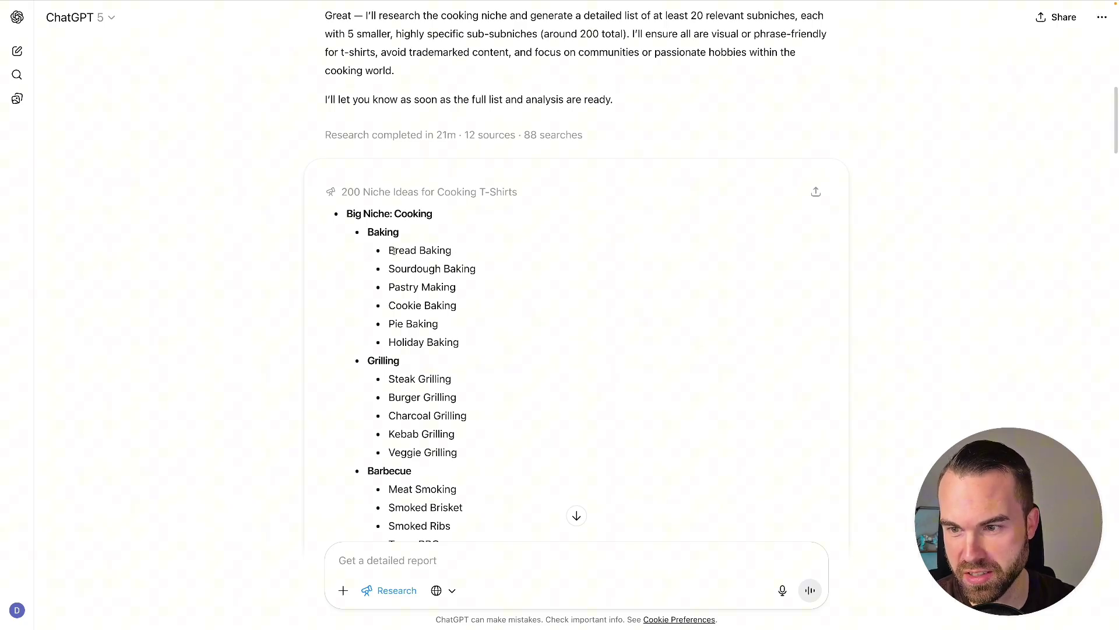
{"action": "left_click_drag", "start_coordinate": [391, 250], "coordinate": [454, 251]}
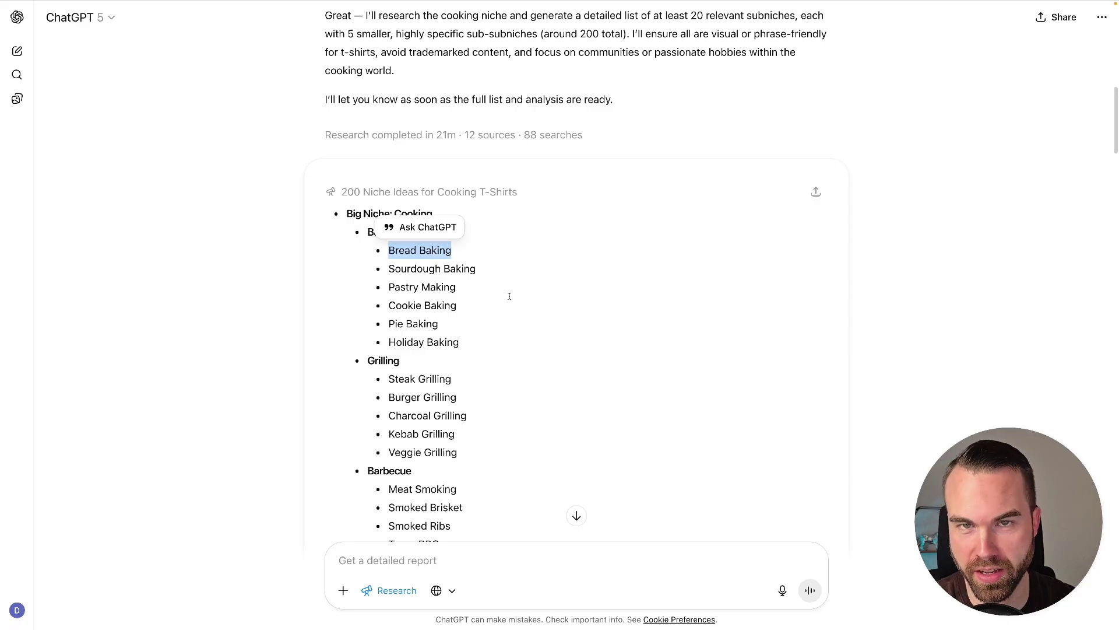
{"action": "left_click", "coordinate": [497, 283]}
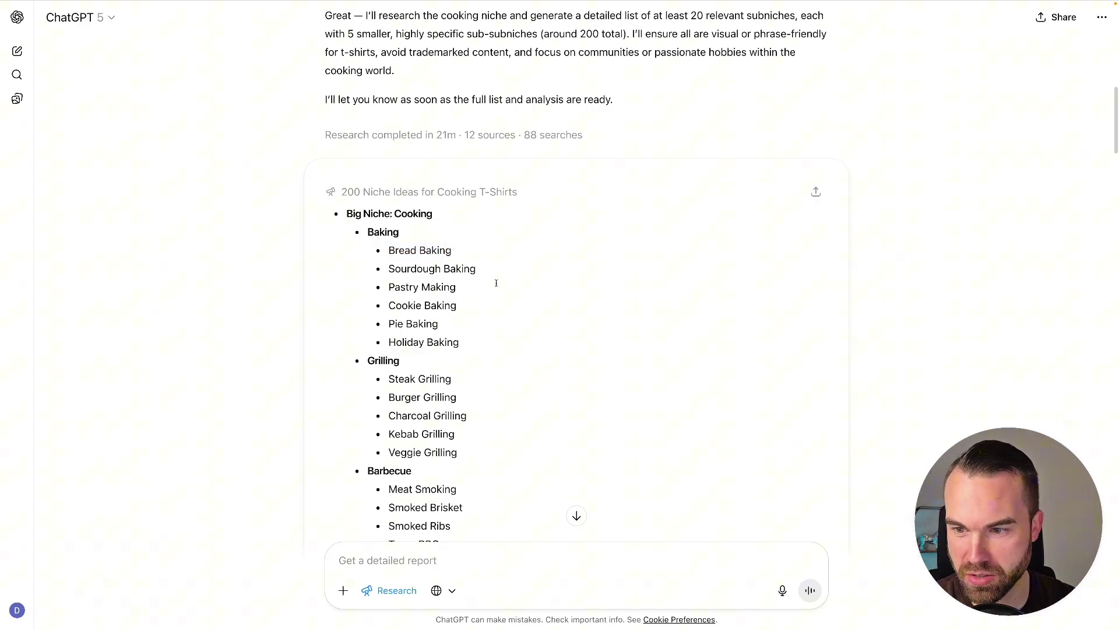
{"action": "scroll", "coordinate": [481, 273], "scroll_direction": "down", "scroll_amount": 5}
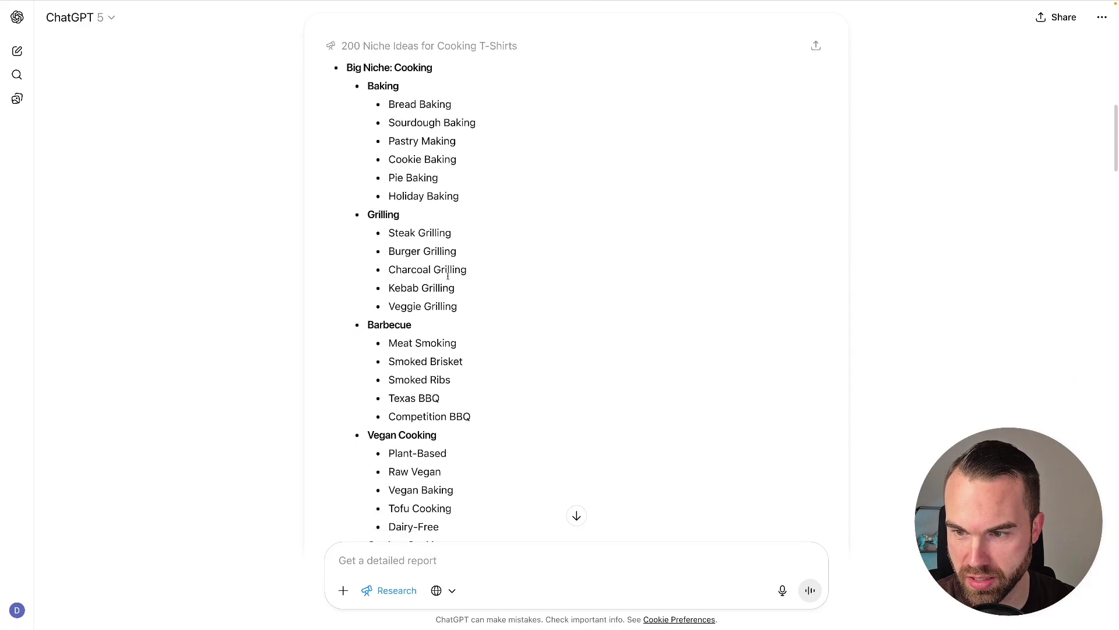
{"action": "scroll", "coordinate": [450, 278], "scroll_direction": "down", "scroll_amount": 6}
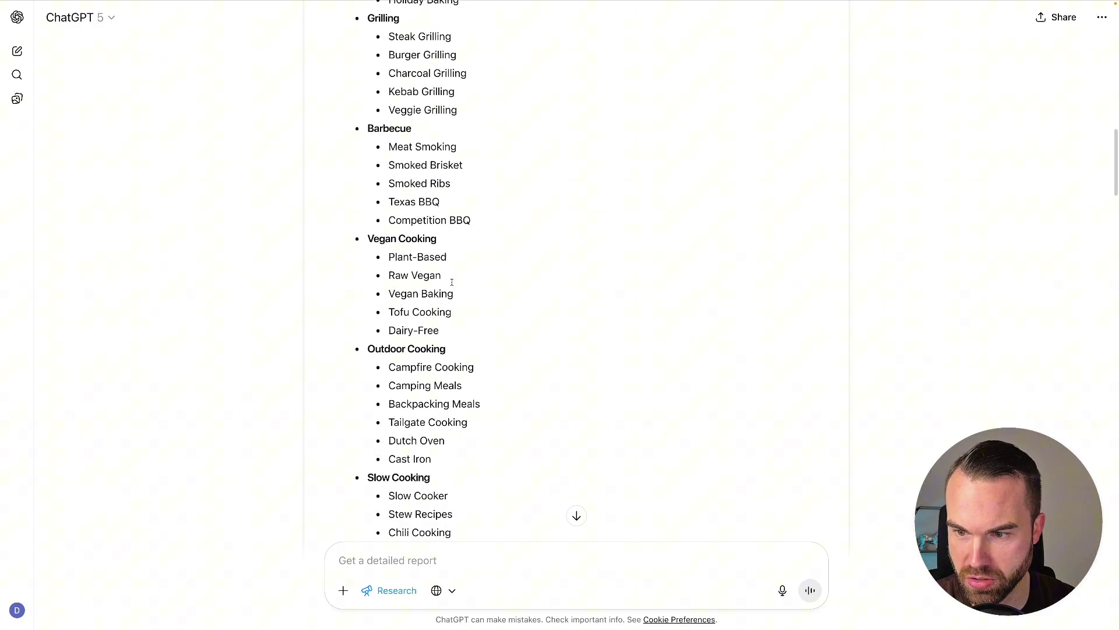
{"action": "scroll", "coordinate": [513, 343], "scroll_direction": "down", "scroll_amount": 10}
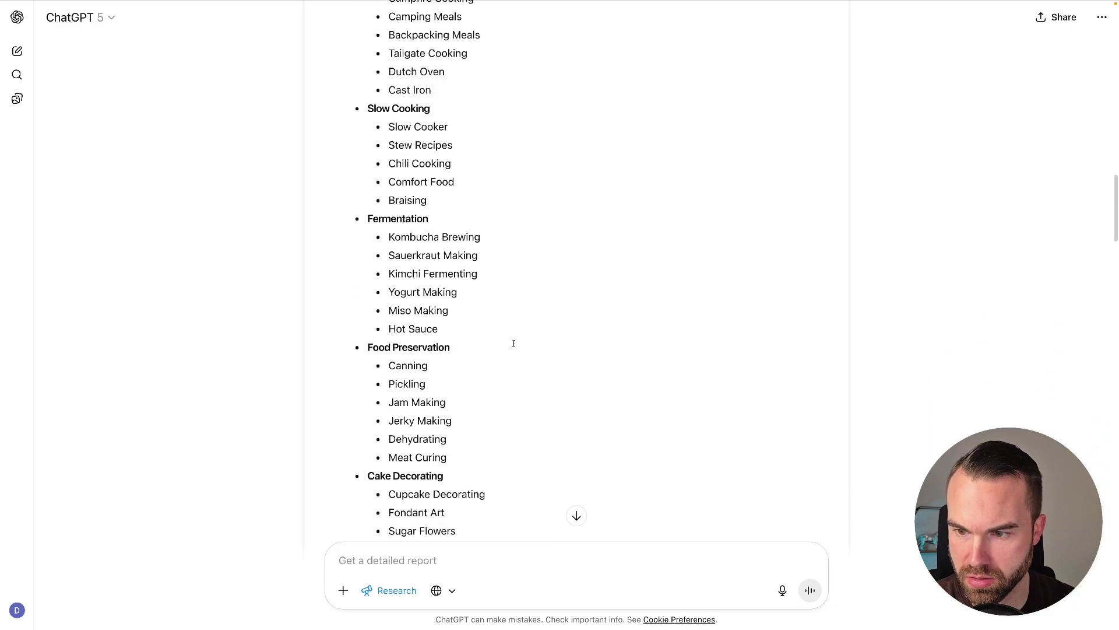
{"action": "scroll", "coordinate": [514, 343], "scroll_direction": "down", "scroll_amount": 9}
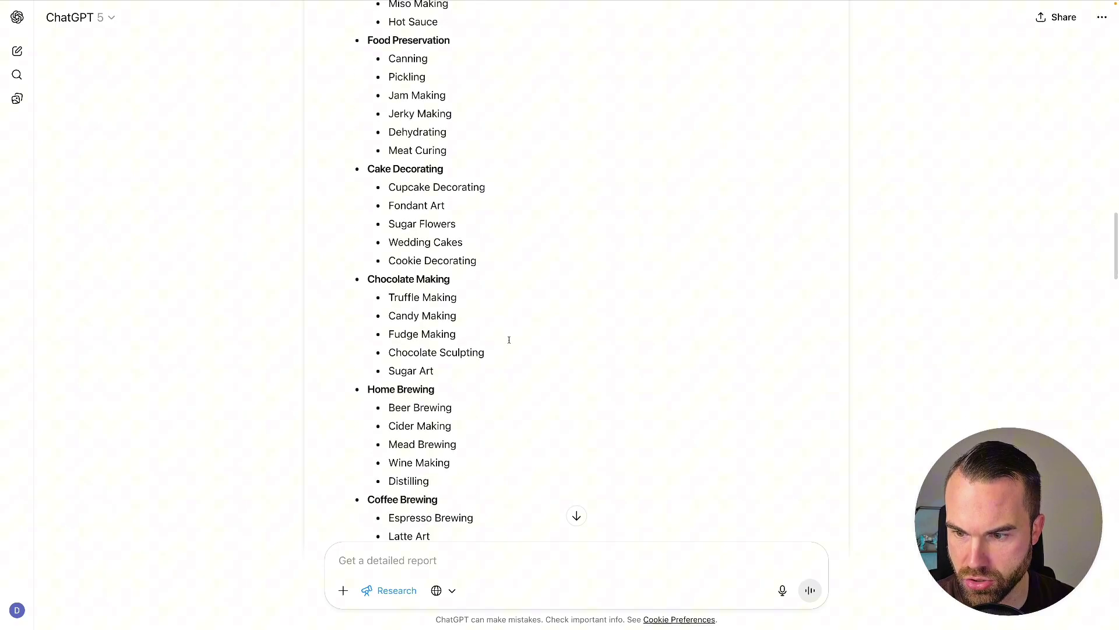
{"action": "scroll", "coordinate": [509, 340], "scroll_direction": "down", "scroll_amount": 19}
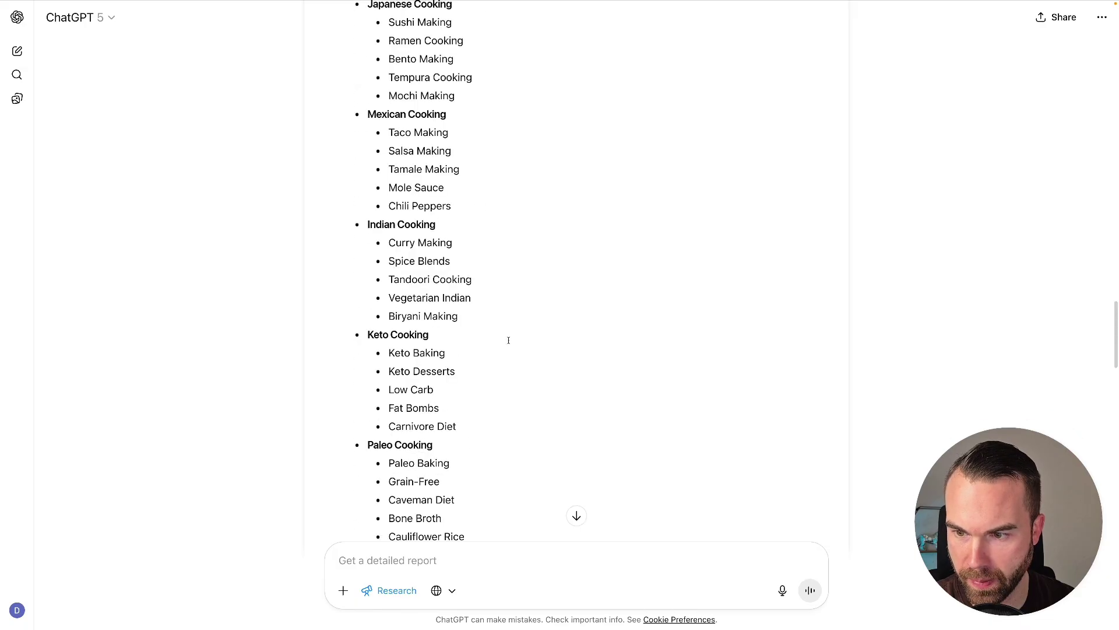
{"action": "scroll", "coordinate": [508, 340], "scroll_direction": "down", "scroll_amount": 20}
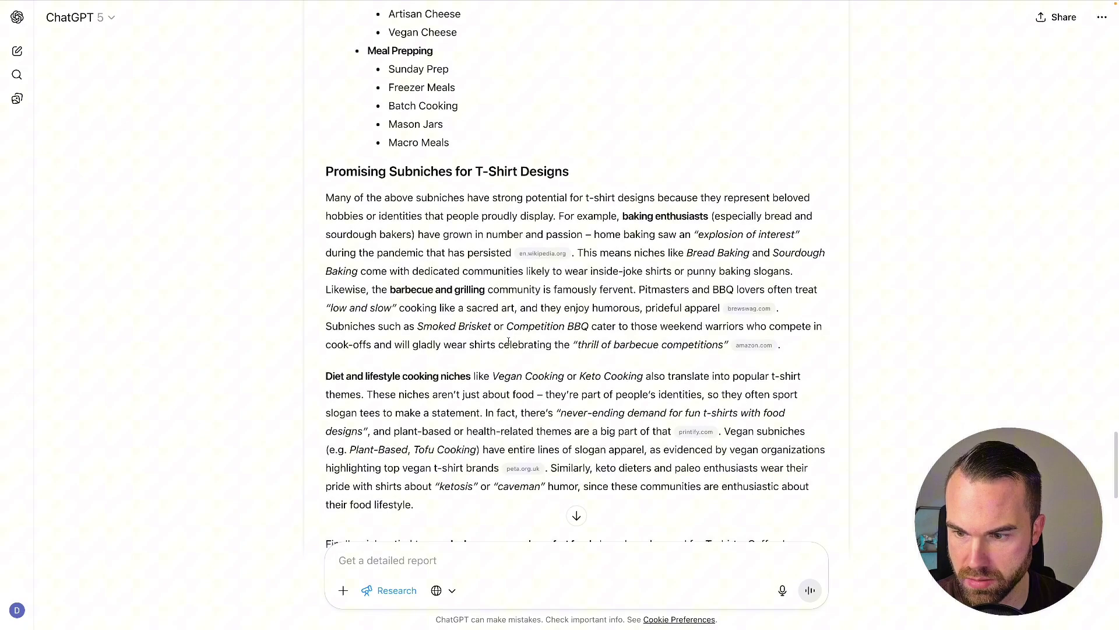
{"action": "scroll", "coordinate": [611, 153], "scroll_direction": "down", "scroll_amount": 3}
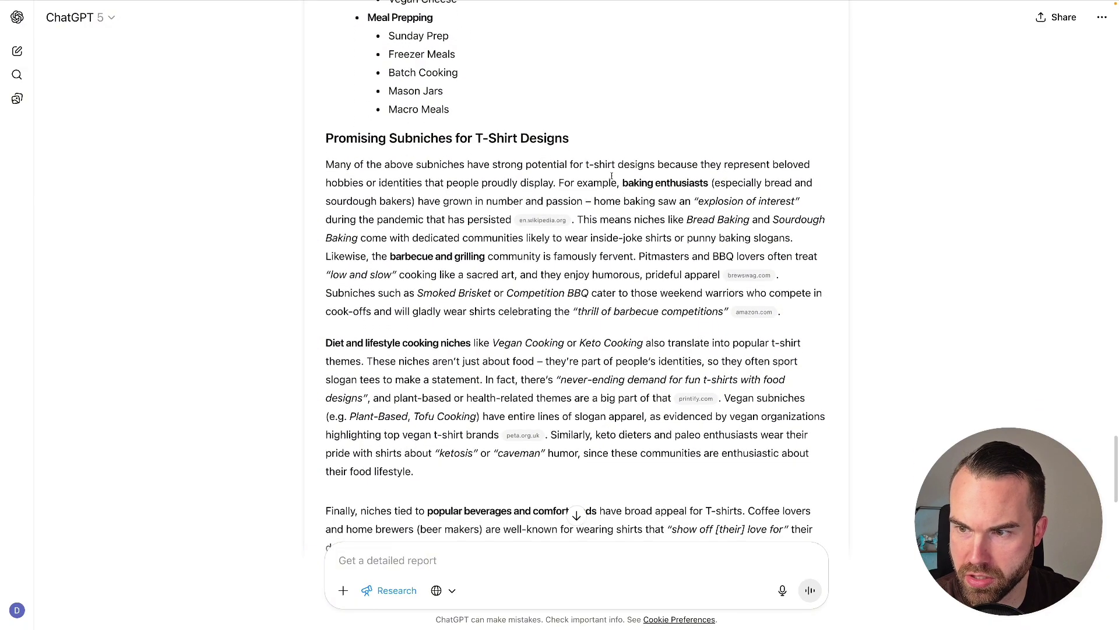
{"action": "mouse_move", "coordinate": [548, 178]}
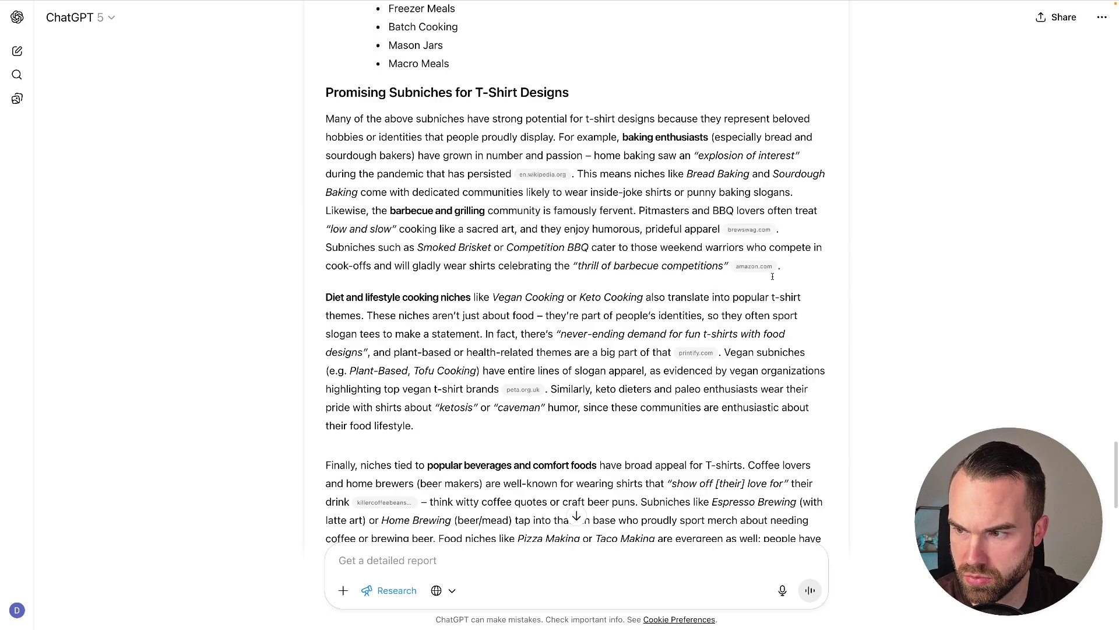
{"action": "scroll", "coordinate": [699, 291], "scroll_direction": "down", "scroll_amount": 4}
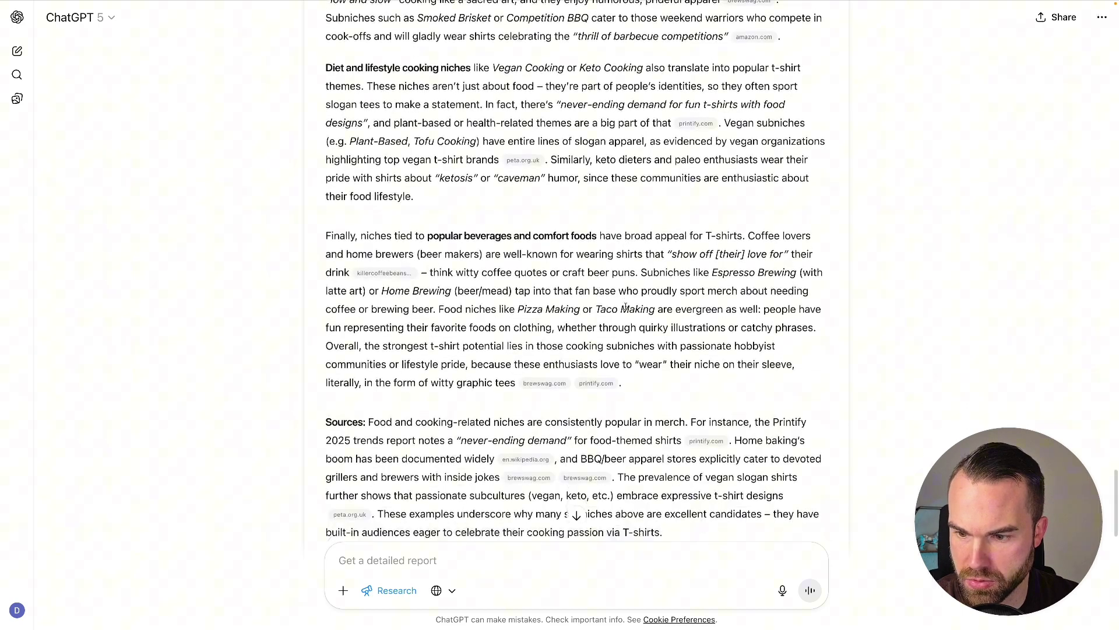
{"action": "scroll", "coordinate": [625, 307], "scroll_direction": "down", "scroll_amount": 3}
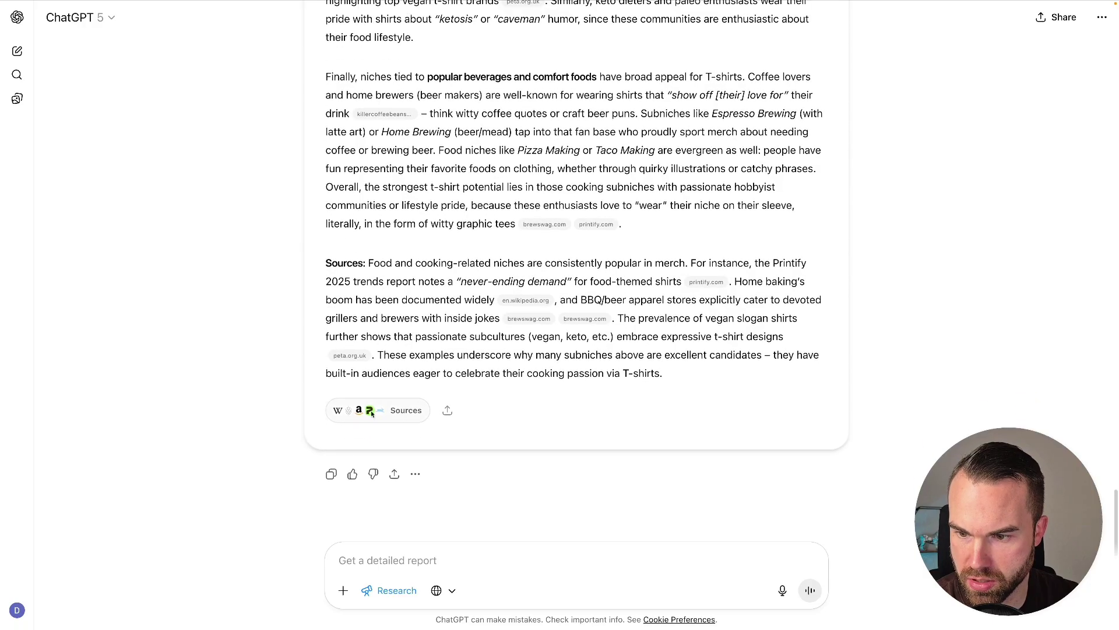
{"action": "left_click", "coordinate": [390, 414]}
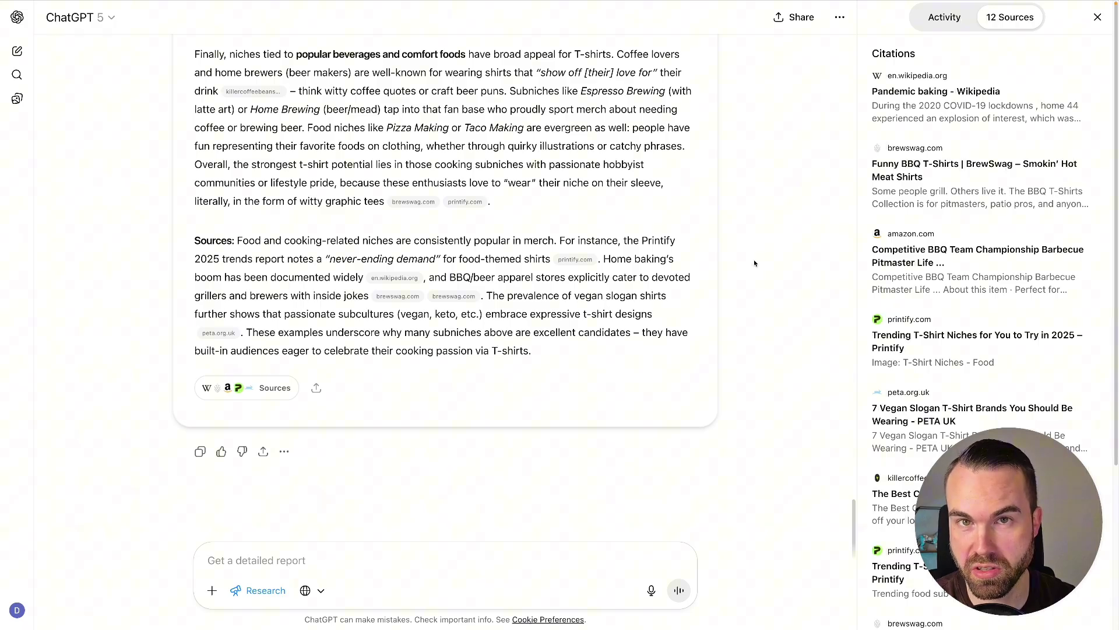
{"action": "left_click", "coordinate": [1098, 17]}
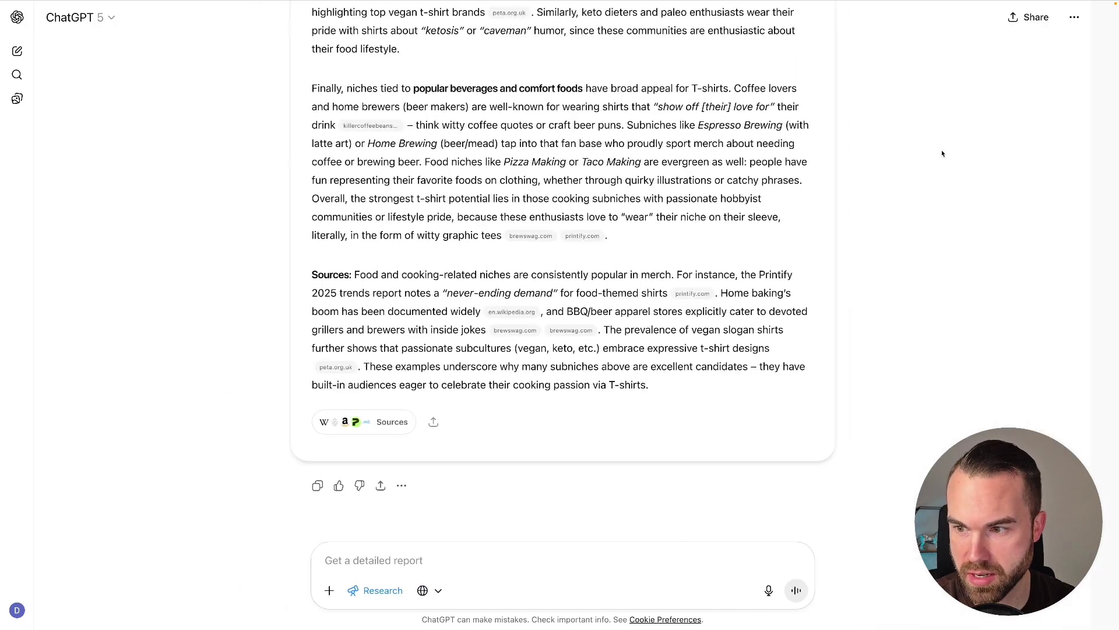
{"action": "scroll", "coordinate": [702, 332], "scroll_direction": "up", "scroll_amount": 20}
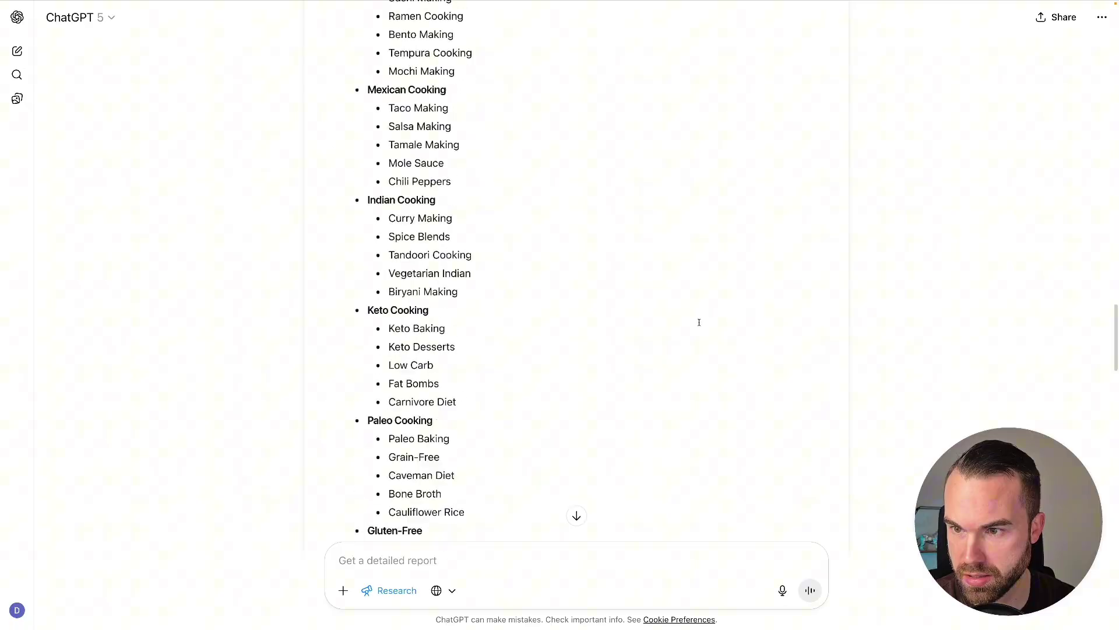
{"action": "scroll", "coordinate": [697, 317], "scroll_direction": "up", "scroll_amount": 10}
{"action": "scroll", "coordinate": [697, 317], "scroll_direction": "down", "scroll_amount": 5}
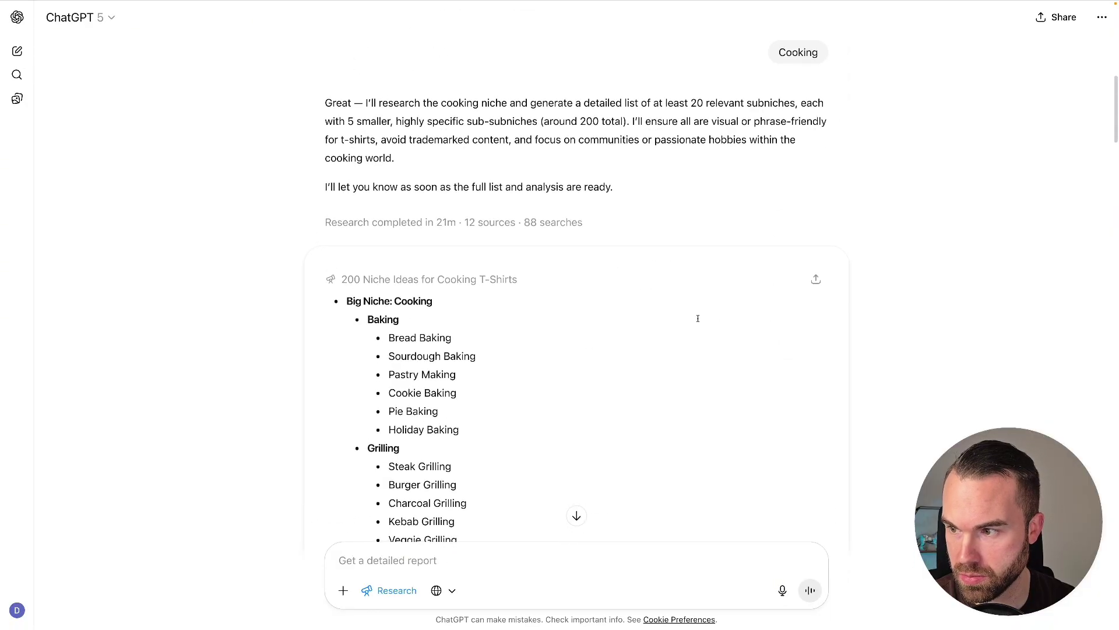
{"action": "scroll", "coordinate": [769, 260], "scroll_direction": "down", "scroll_amount": 2}
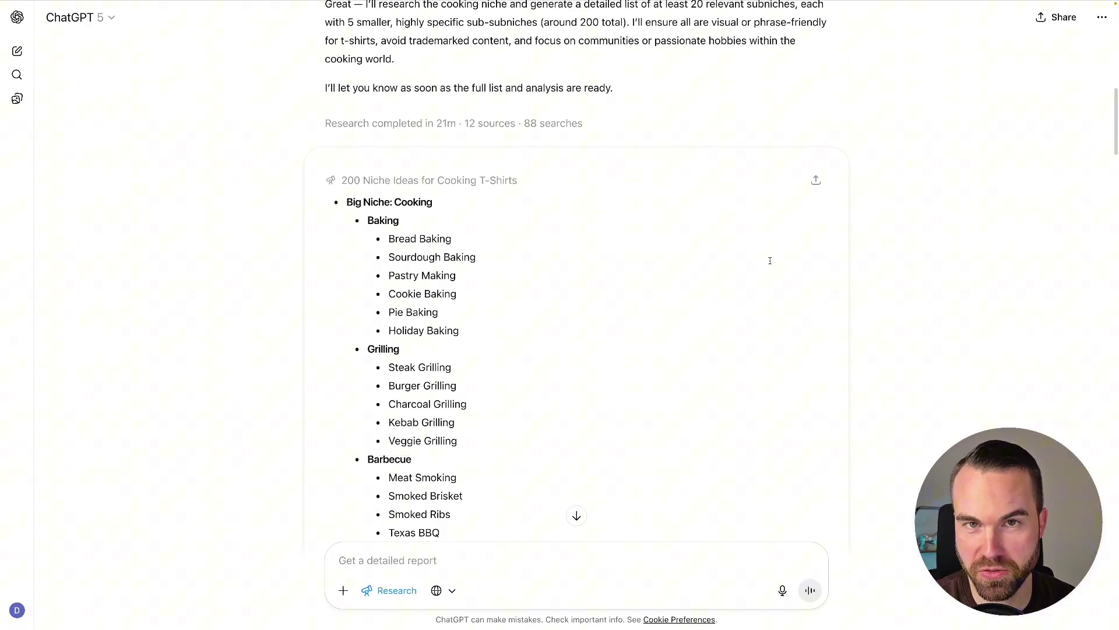
Export the cooking niche report as a Microsoft Word Document (.docx).
{"action": "left_click", "coordinate": [817, 179]}
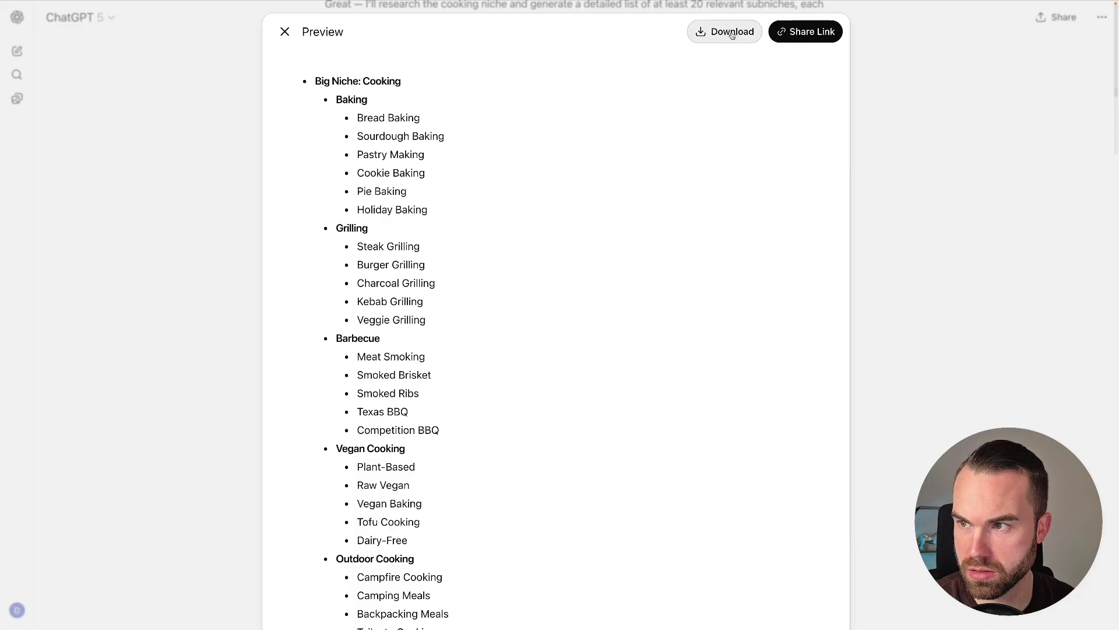
{"action": "left_click", "coordinate": [727, 34]}
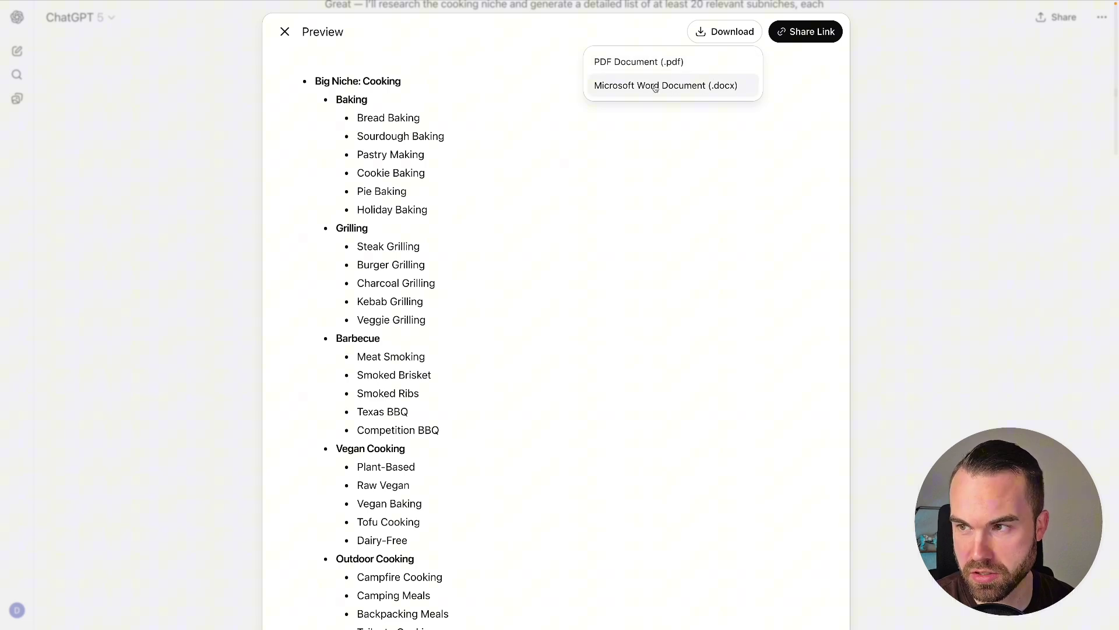
{"action": "left_click", "coordinate": [674, 87]}
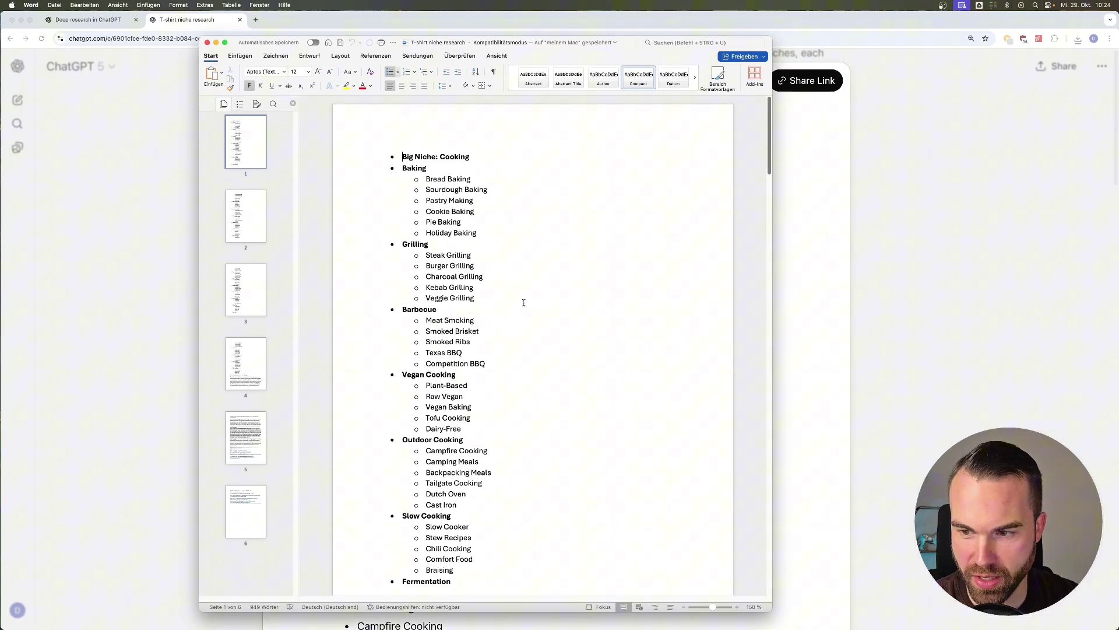
{"action": "scroll", "coordinate": [519, 303], "scroll_direction": "down", "scroll_amount": 10}
{"action": "scroll", "coordinate": [518, 302], "scroll_direction": "down", "scroll_amount": 10}
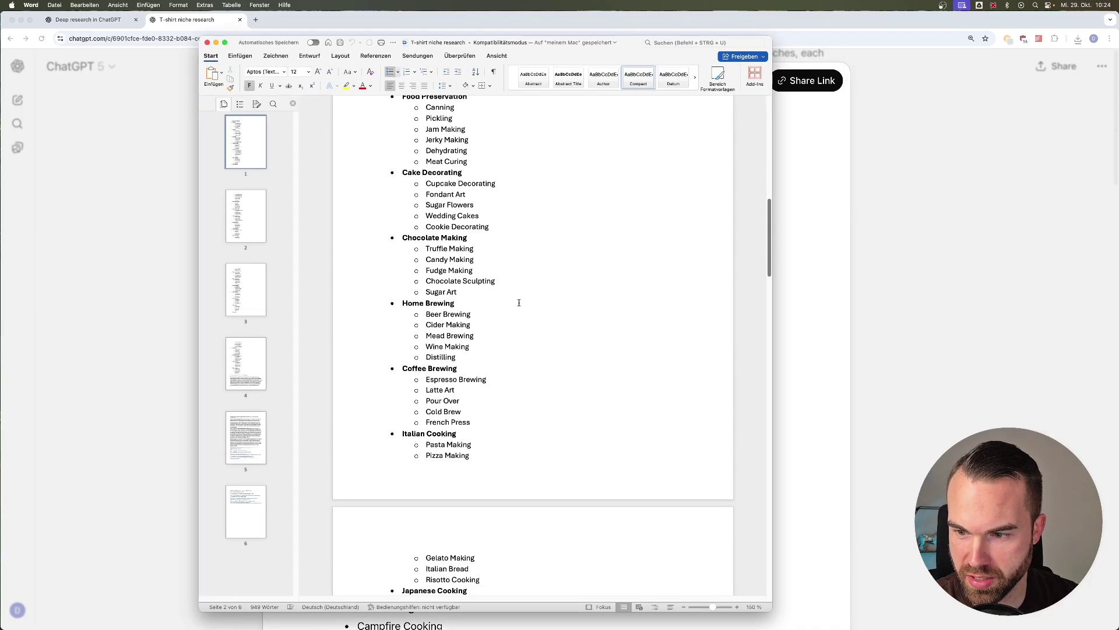
{"action": "scroll", "coordinate": [519, 303], "scroll_direction": "down", "scroll_amount": 15}
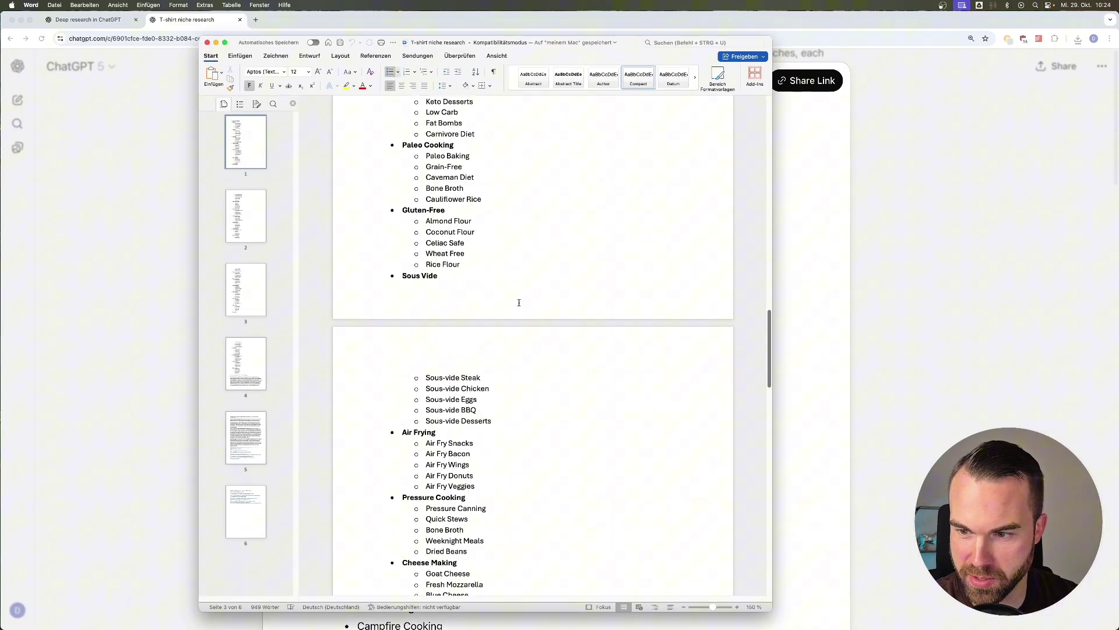
{"action": "scroll", "coordinate": [620, 283], "scroll_direction": "down", "scroll_amount": 10}
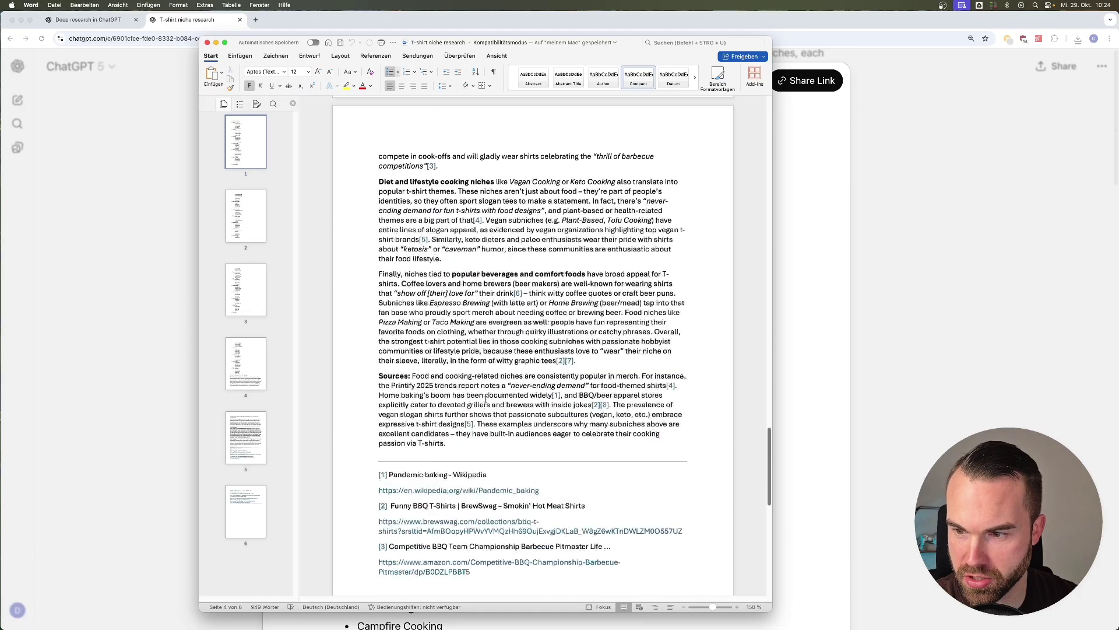
{"action": "scroll", "coordinate": [507, 224], "scroll_direction": "down", "scroll_amount": 2}
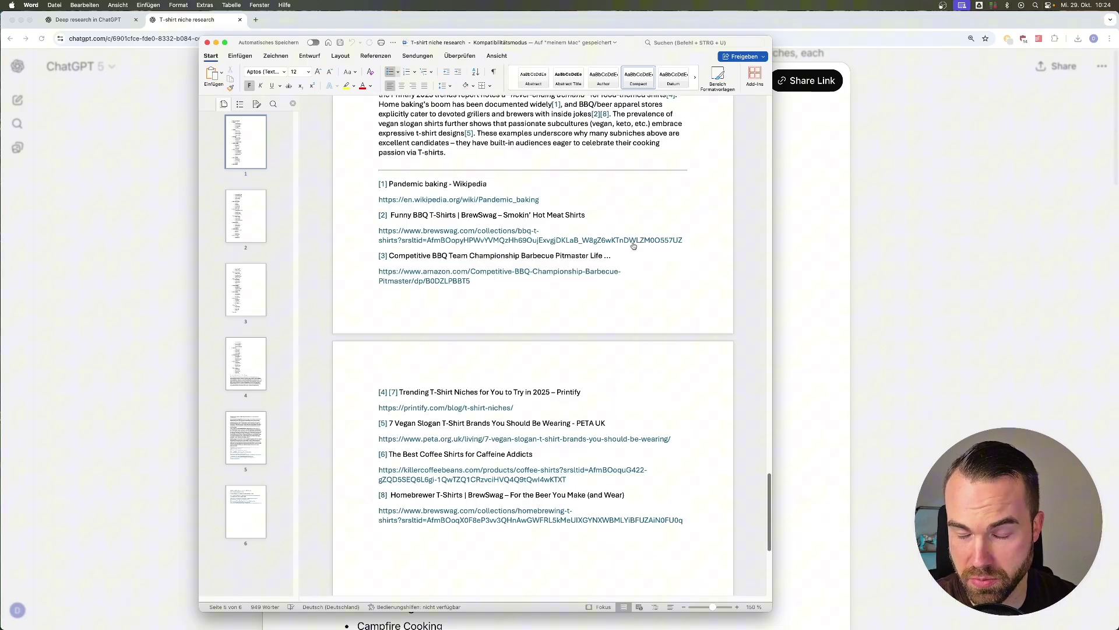
{"action": "scroll", "coordinate": [507, 233], "scroll_direction": "down", "scroll_amount": 2}
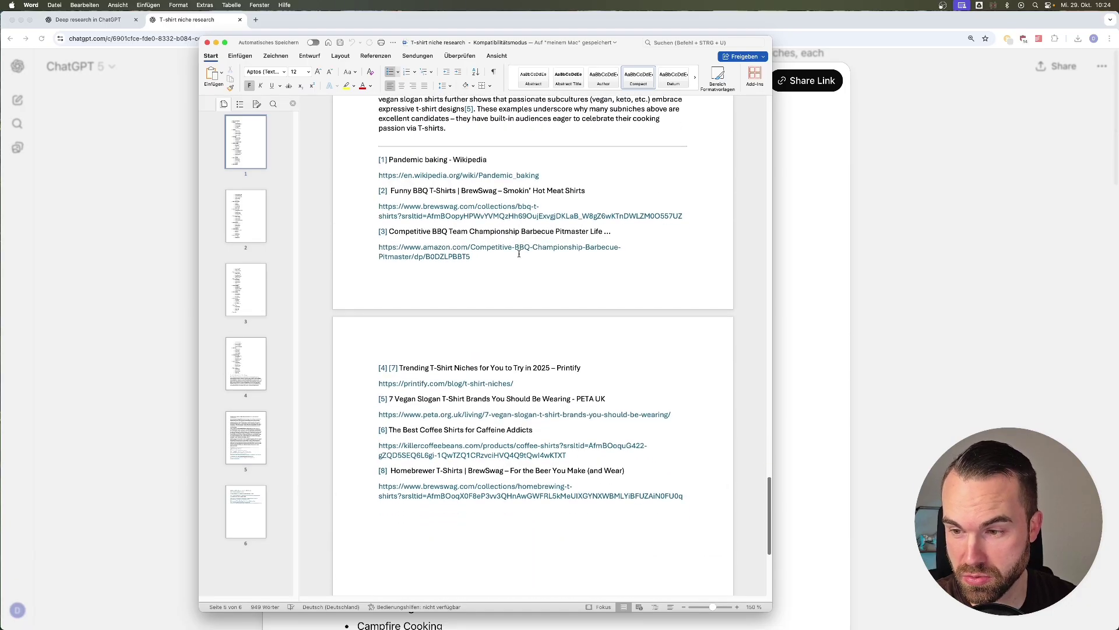
{"action": "scroll", "coordinate": [516, 257], "scroll_direction": "up", "scroll_amount": 15}
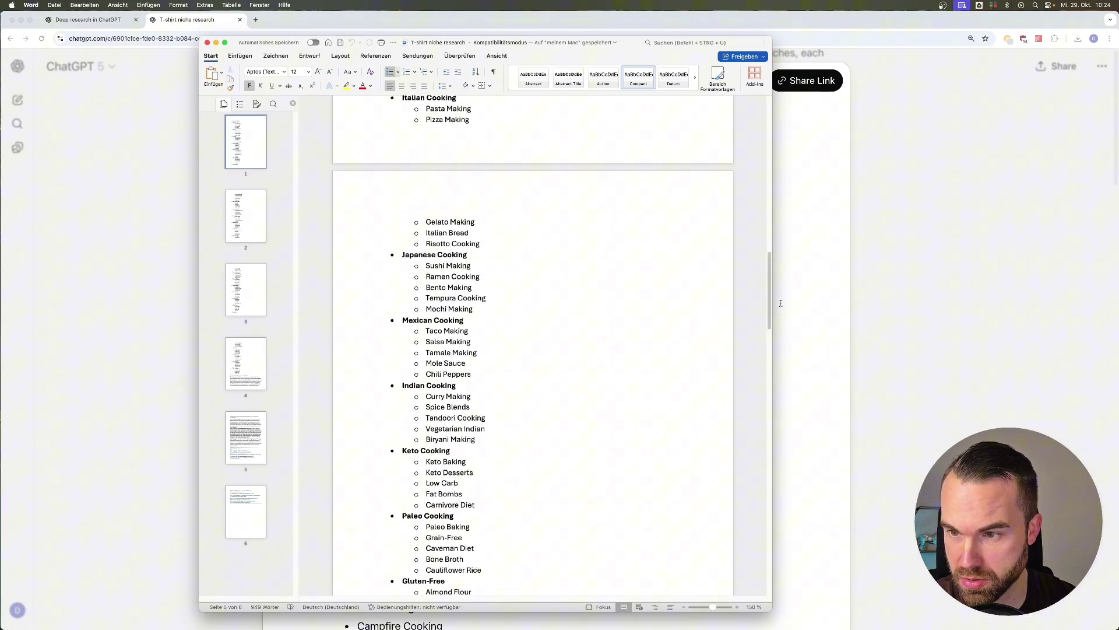
{"action": "scroll", "coordinate": [467, 262], "scroll_direction": "up", "scroll_amount": 12}
{"action": "left_click_drag", "start_coordinate": [426, 260], "coordinate": [480, 261]}
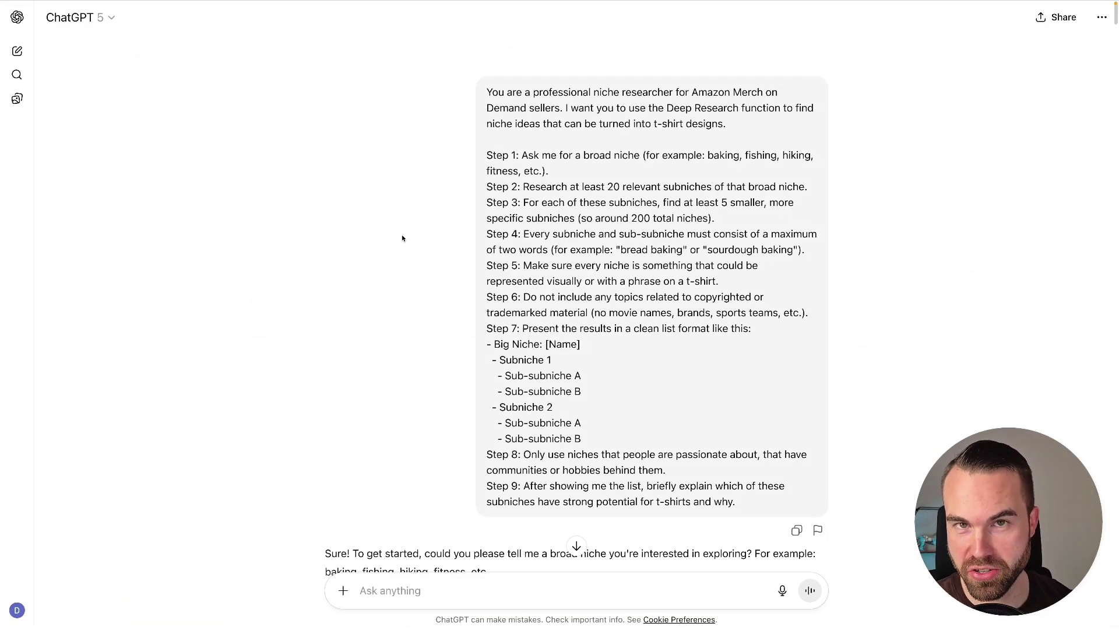
{"action": "scroll", "coordinate": [749, 297], "scroll_direction": "down", "scroll_amount": 6}
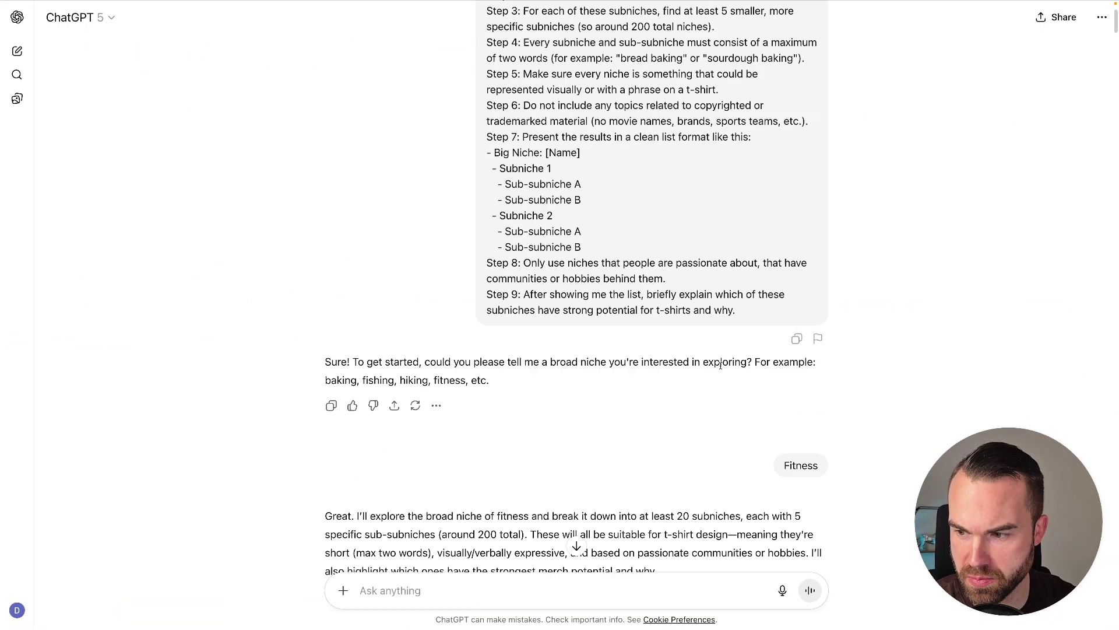
{"action": "scroll", "coordinate": [860, 367], "scroll_direction": "down", "scroll_amount": 1}
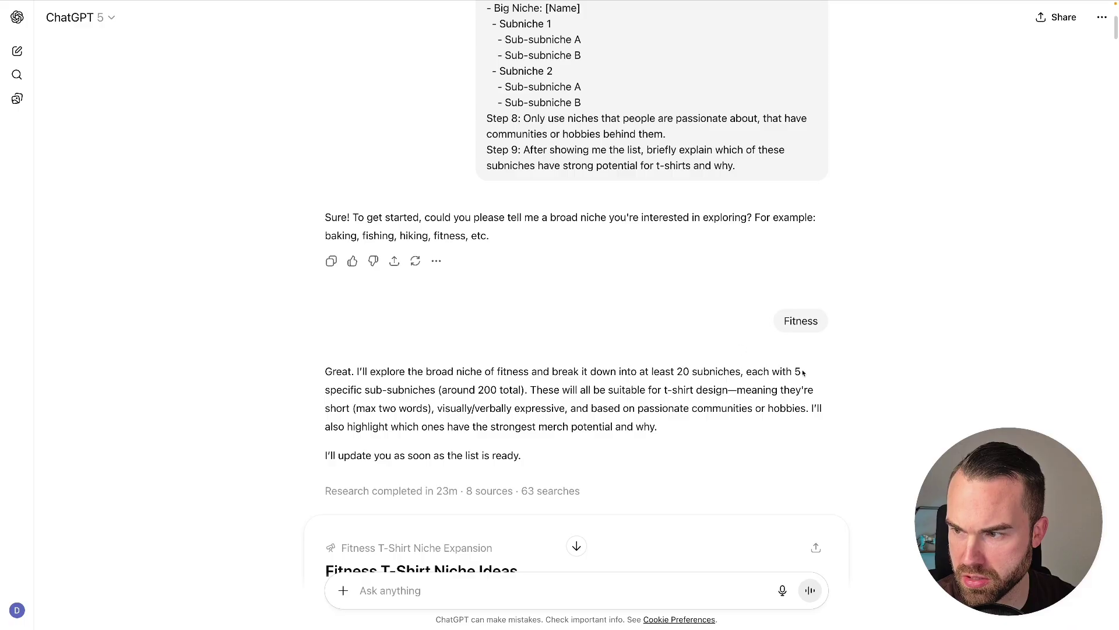
{"action": "scroll", "coordinate": [748, 331], "scroll_direction": "down", "scroll_amount": 3}
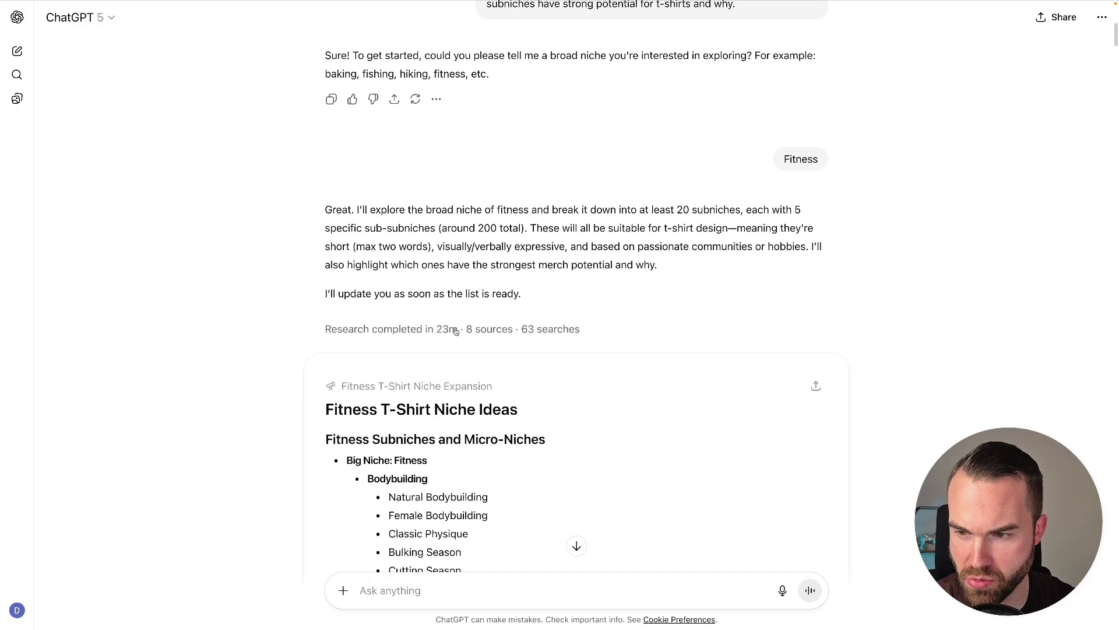
{"action": "scroll", "coordinate": [496, 333], "scroll_direction": "down", "scroll_amount": 1}
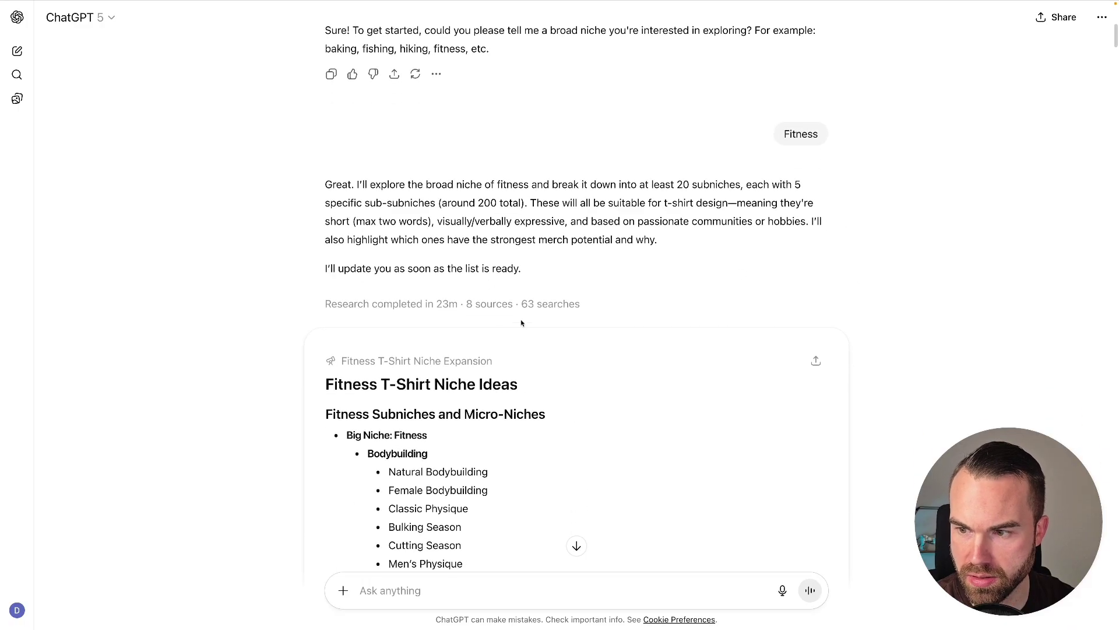
{"action": "scroll", "coordinate": [574, 361], "scroll_direction": "down", "scroll_amount": 4}
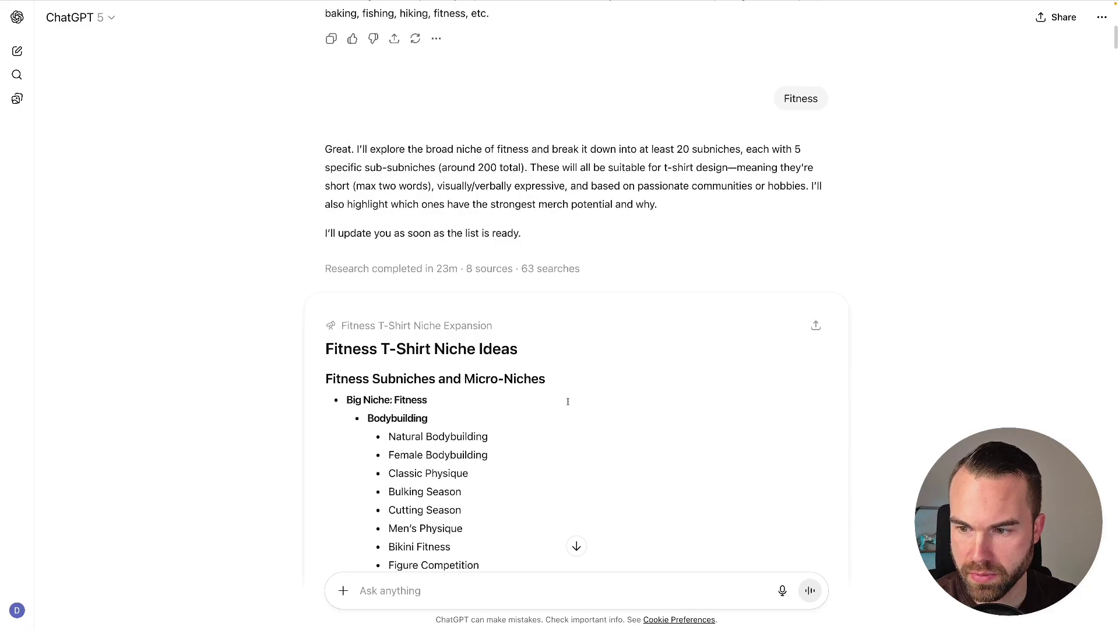
{"action": "scroll", "coordinate": [568, 401], "scroll_direction": "down", "scroll_amount": 1}
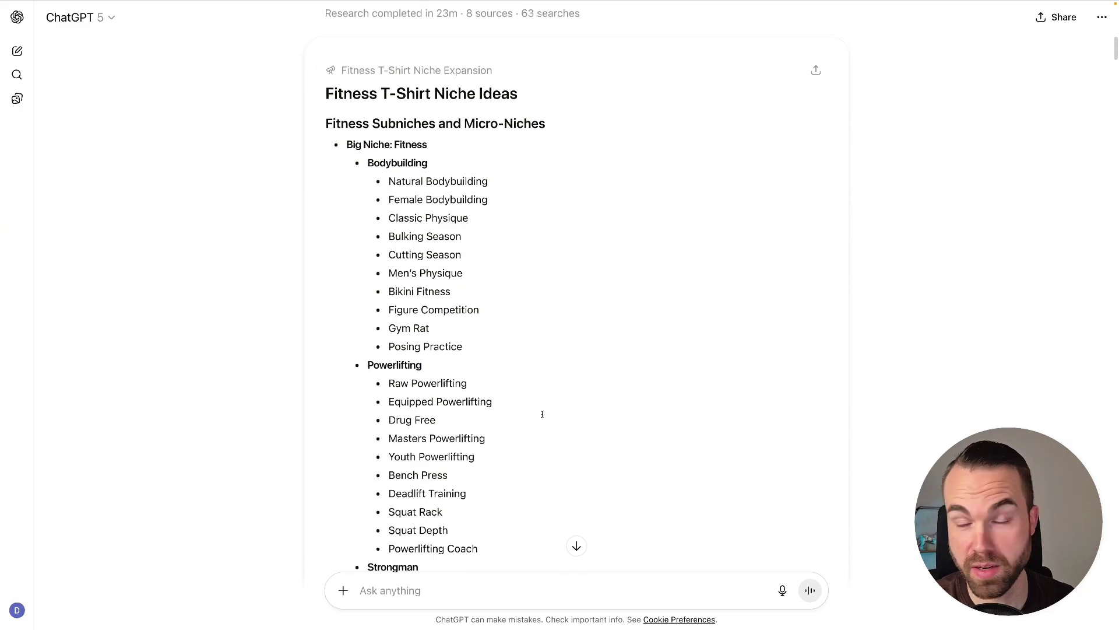
{"action": "scroll", "coordinate": [545, 414], "scroll_direction": "down", "scroll_amount": 1}
{"action": "scroll", "coordinate": [544, 415], "scroll_direction": "down", "scroll_amount": 1}
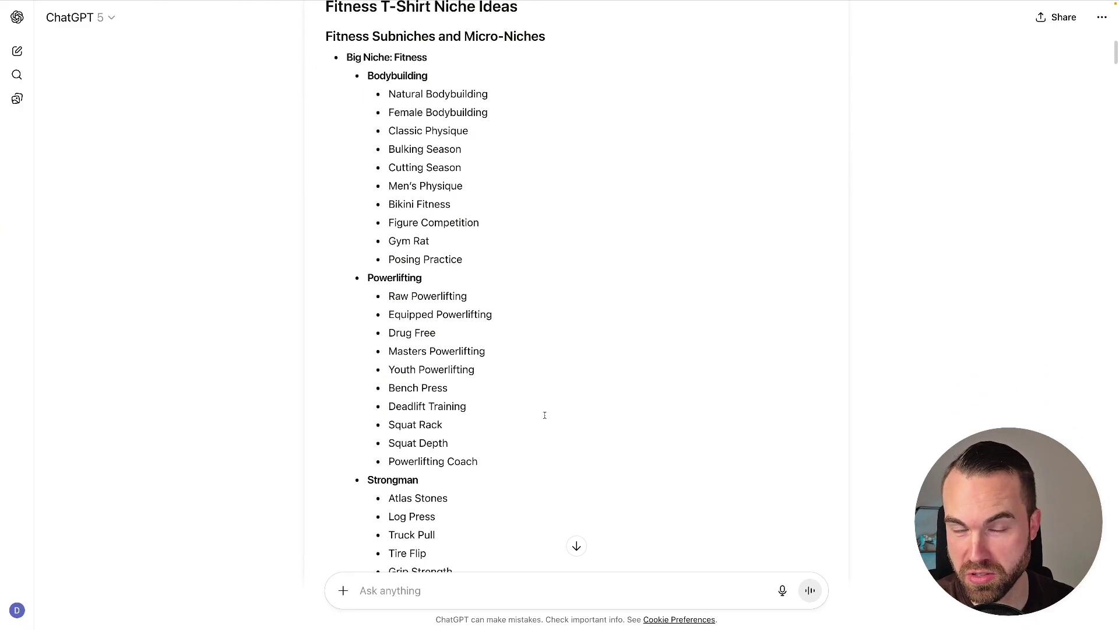
{"action": "scroll", "coordinate": [544, 414], "scroll_direction": "down", "scroll_amount": 14}
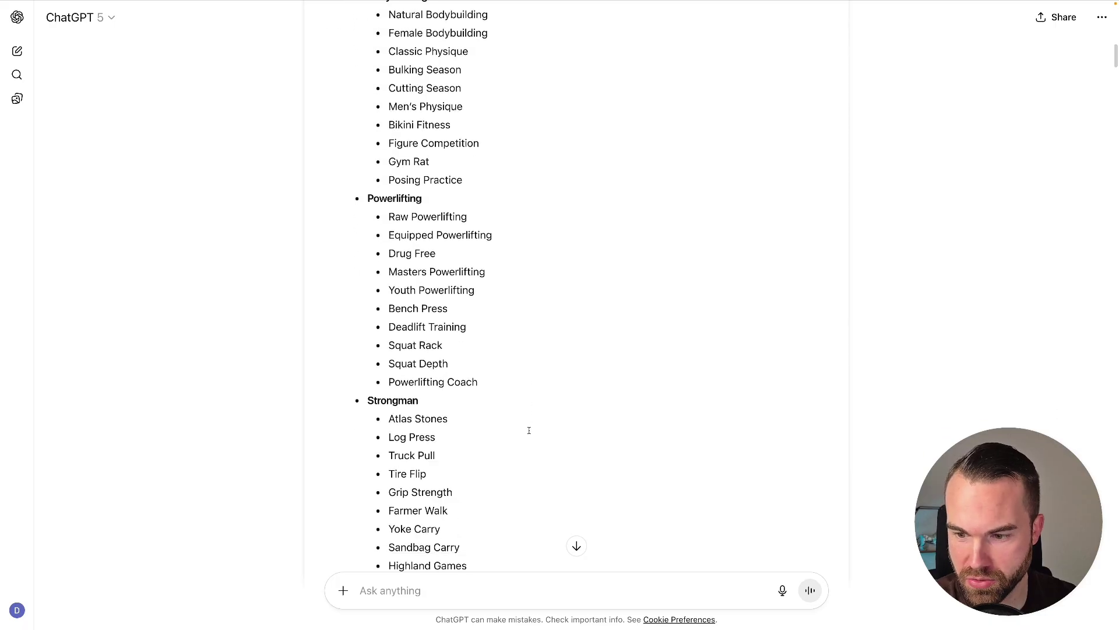
{"action": "scroll", "coordinate": [529, 430], "scroll_direction": "down", "scroll_amount": 20}
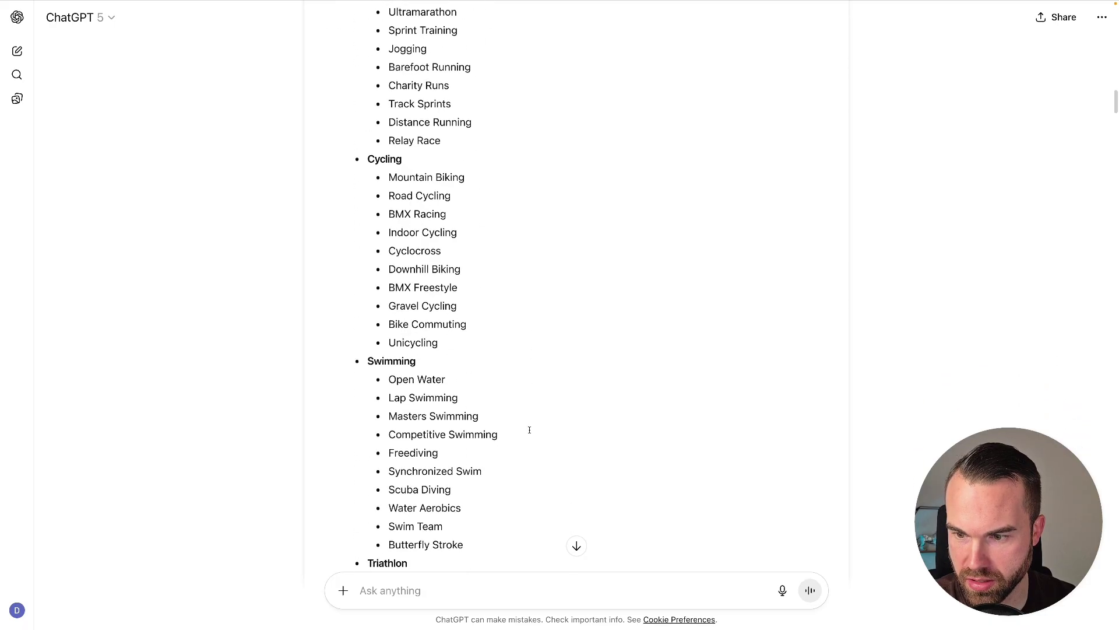
{"action": "scroll", "coordinate": [529, 430], "scroll_direction": "down", "scroll_amount": 20}
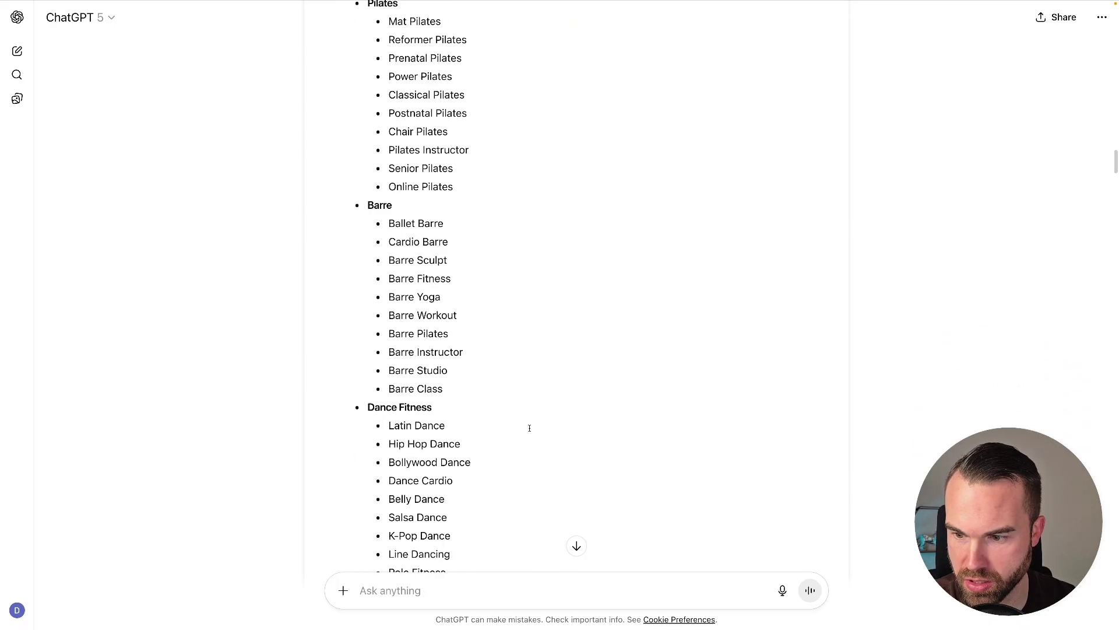
{"action": "scroll", "coordinate": [530, 428], "scroll_direction": "down", "scroll_amount": 6}
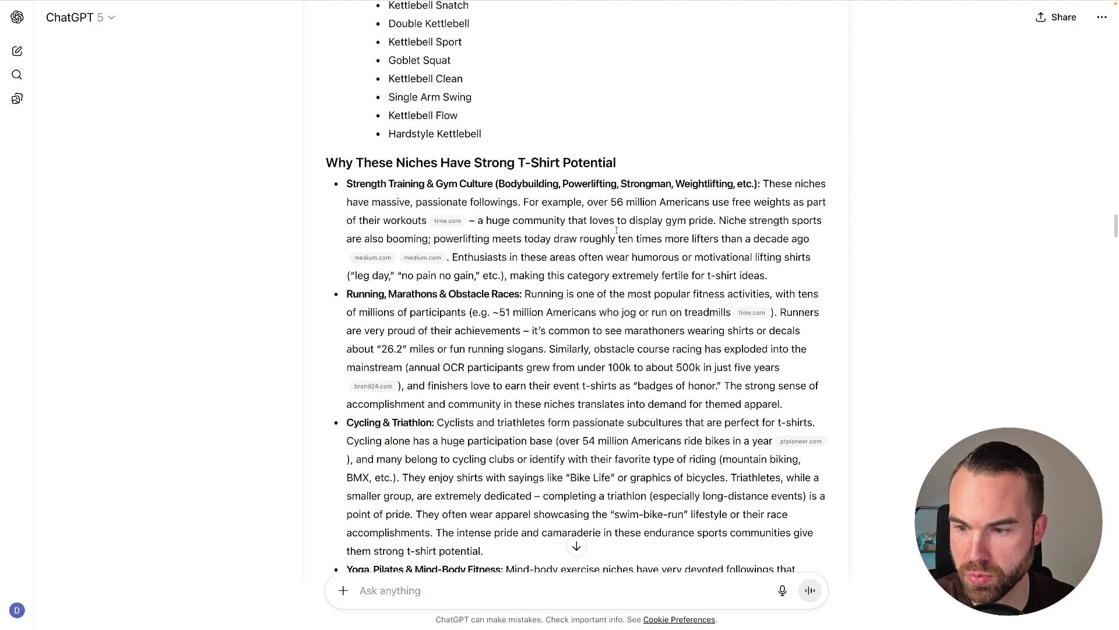
{"action": "scroll", "coordinate": [616, 230], "scroll_direction": "down", "scroll_amount": 3}
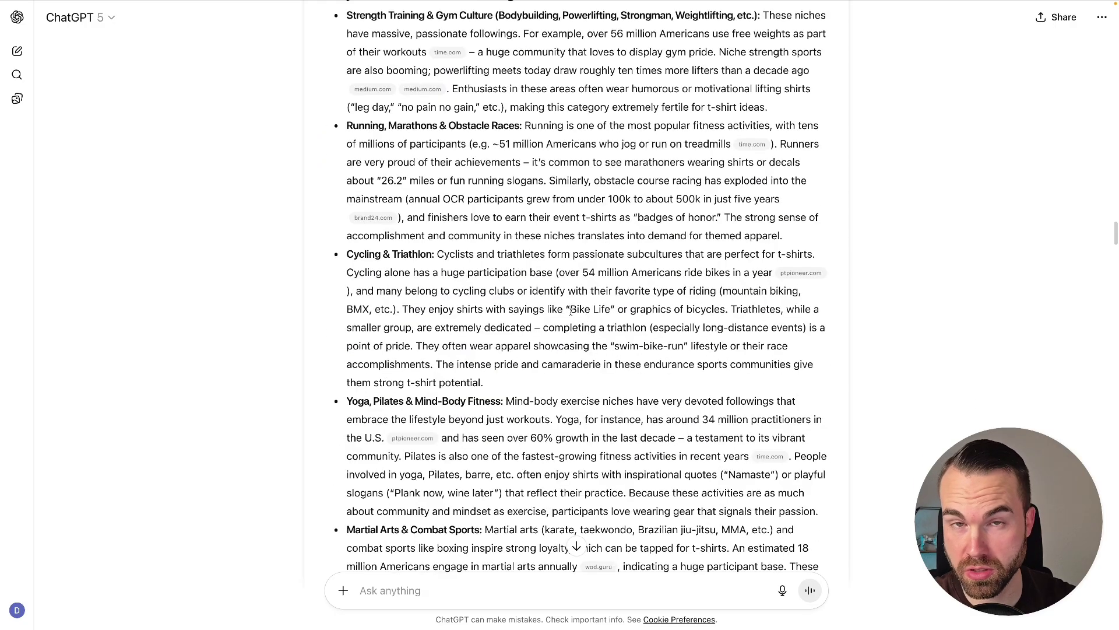
{"action": "scroll", "coordinate": [571, 310], "scroll_direction": "down", "scroll_amount": 3}
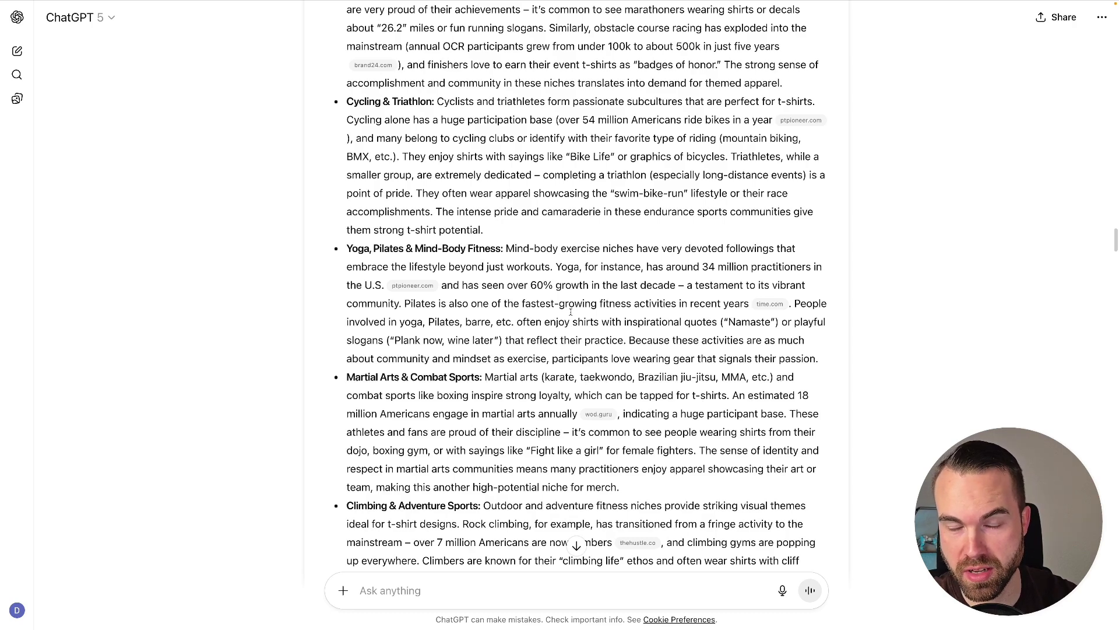
{"action": "scroll", "coordinate": [571, 311], "scroll_direction": "down", "scroll_amount": 11}
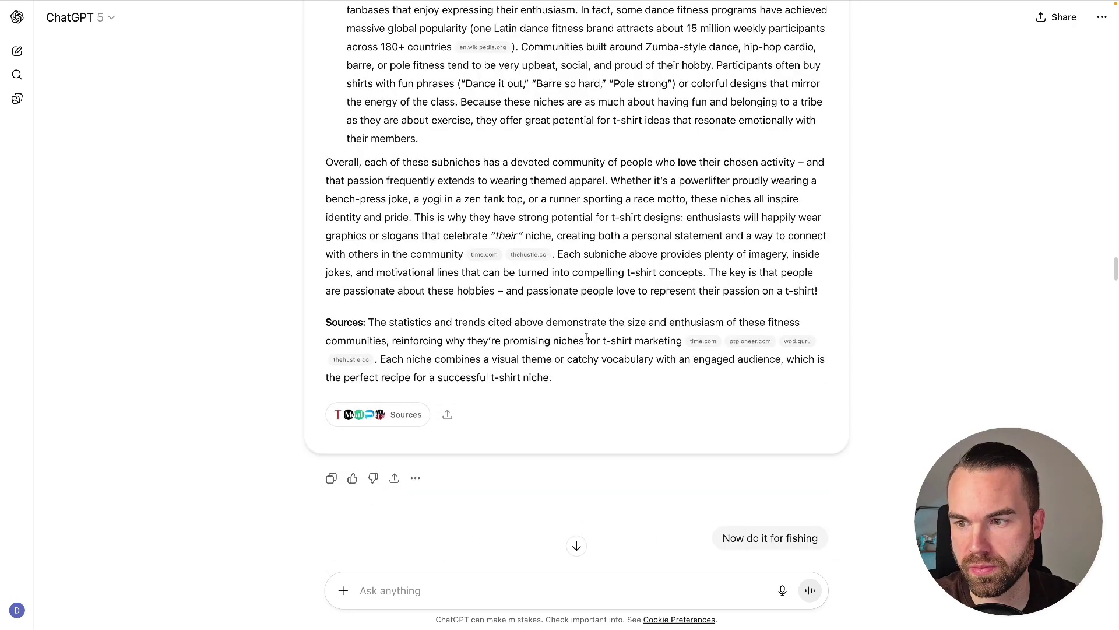
{"action": "scroll", "coordinate": [586, 324], "scroll_direction": "down", "scroll_amount": 5}
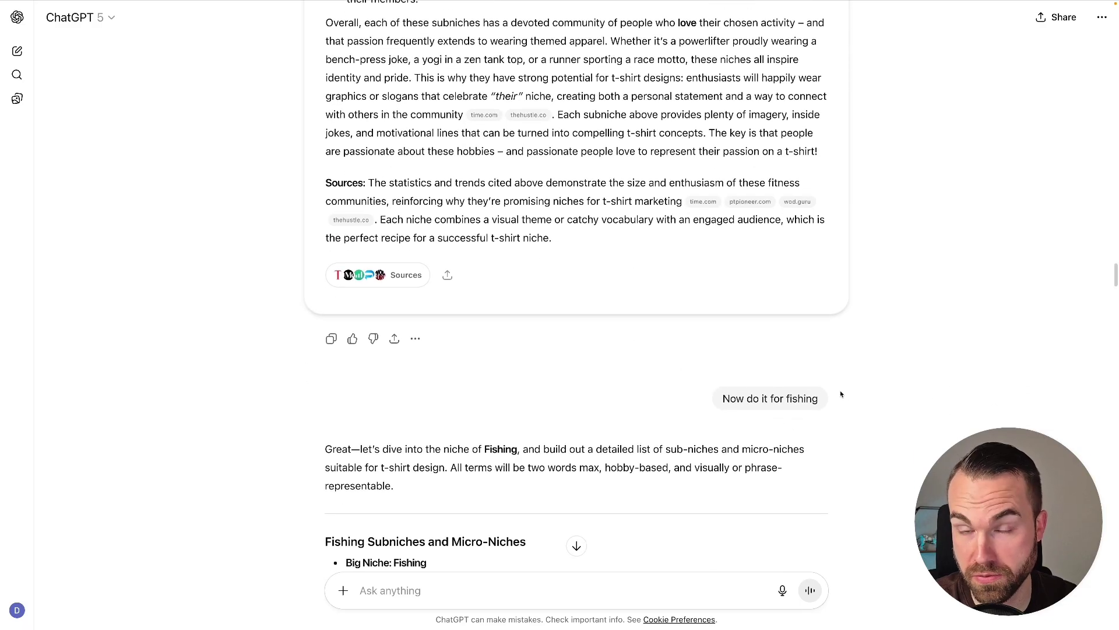
{"action": "scroll", "coordinate": [580, 400], "scroll_direction": "down", "scroll_amount": 4}
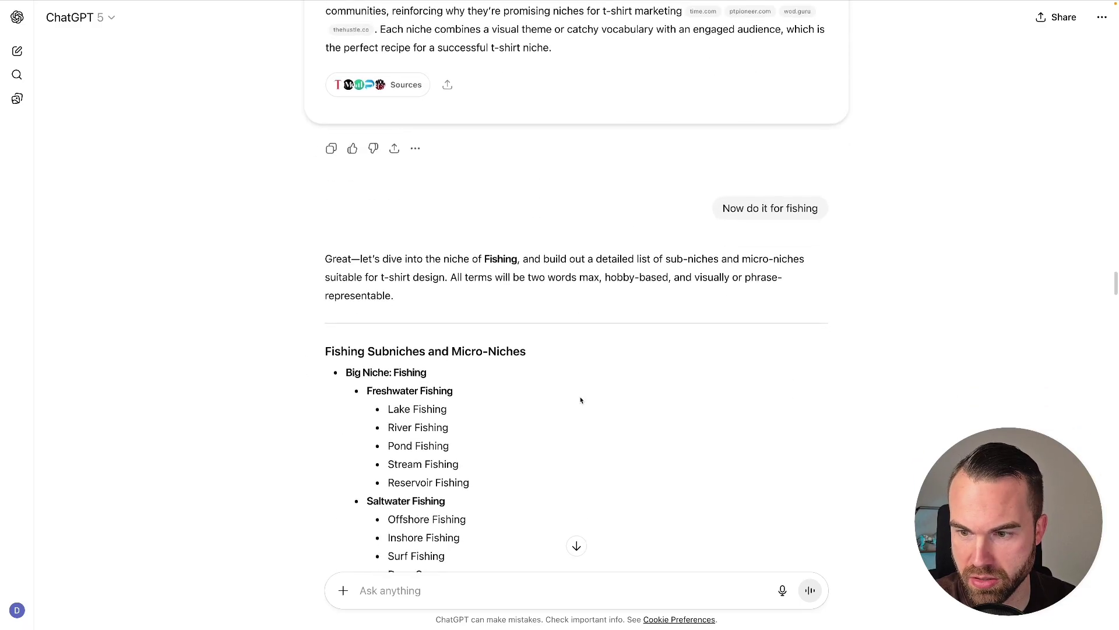
{"action": "scroll", "coordinate": [553, 402], "scroll_direction": "down", "scroll_amount": 2}
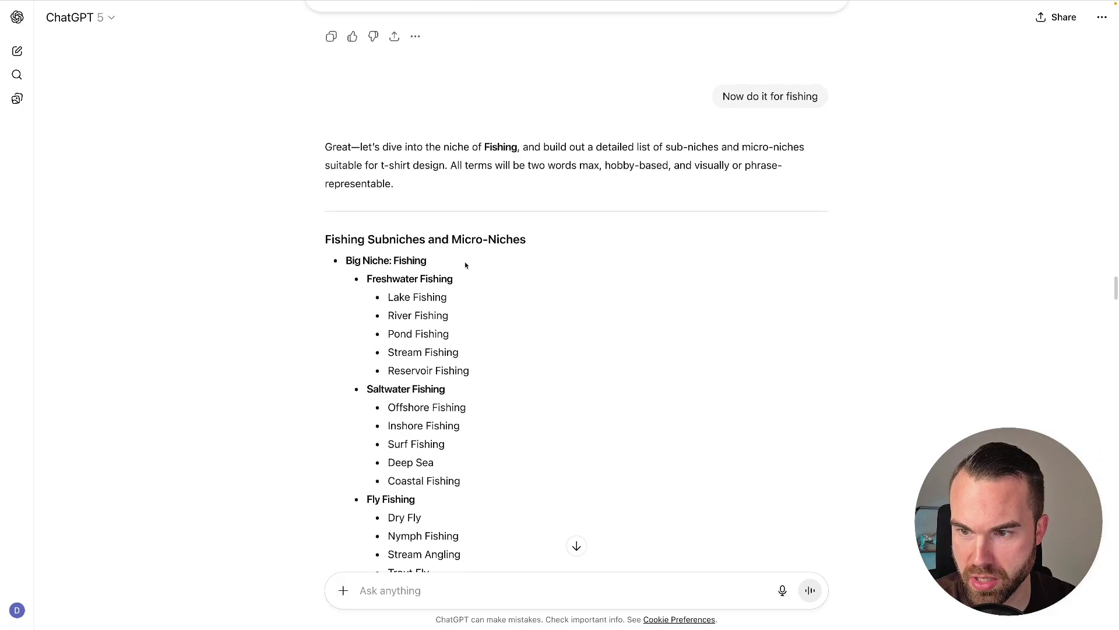
{"action": "scroll", "coordinate": [597, 441], "scroll_direction": "down", "scroll_amount": 20}
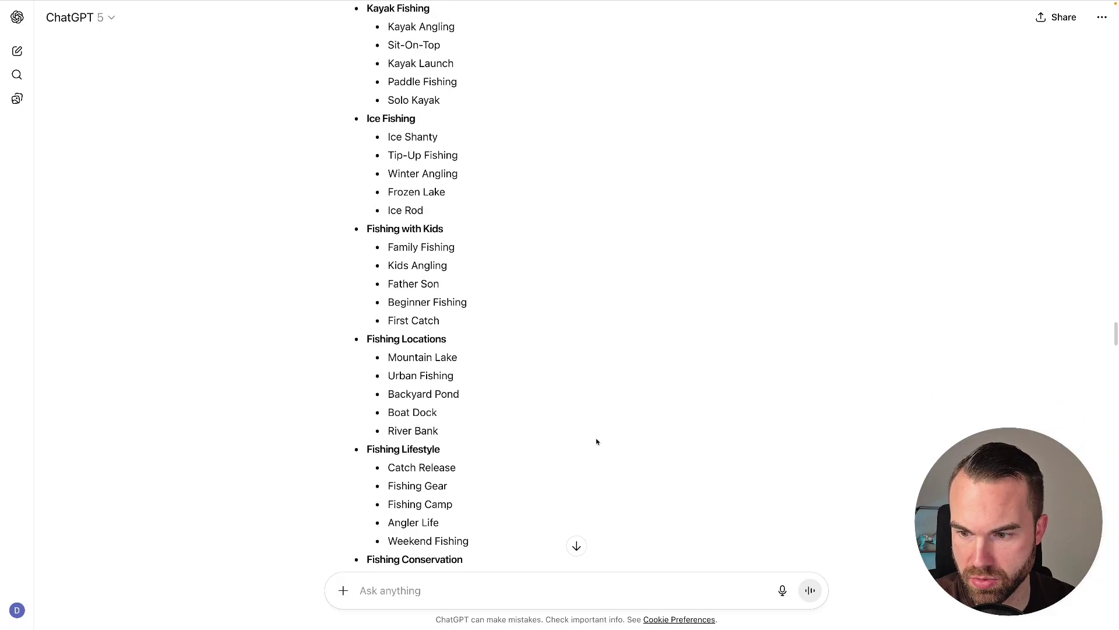
{"action": "scroll", "coordinate": [597, 441], "scroll_direction": "down", "scroll_amount": 9}
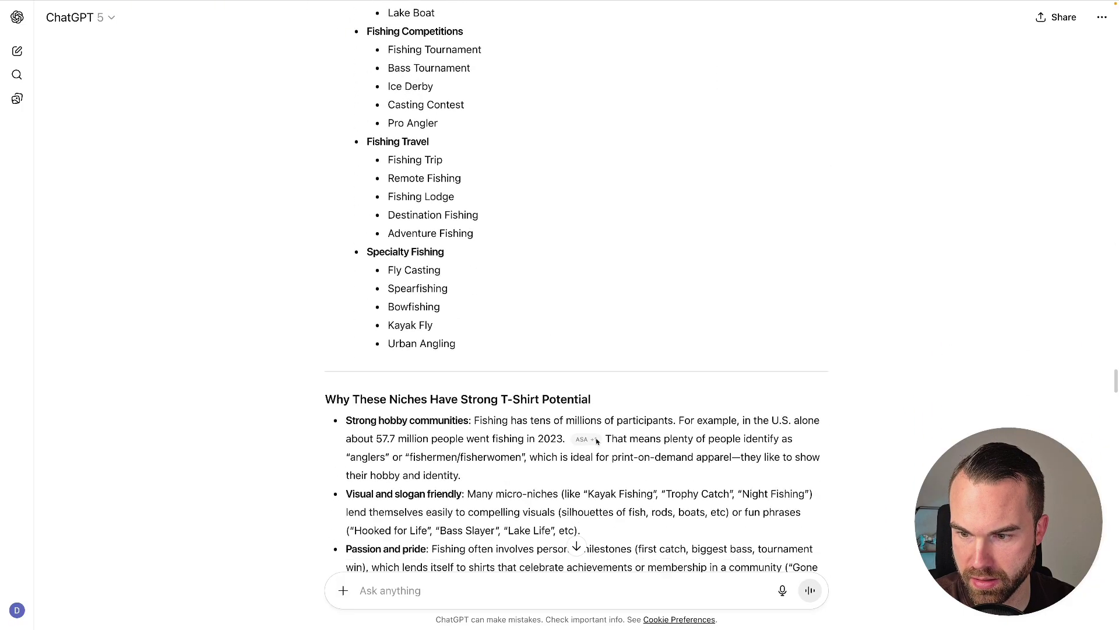
{"action": "scroll", "coordinate": [596, 440], "scroll_direction": "down", "scroll_amount": 7}
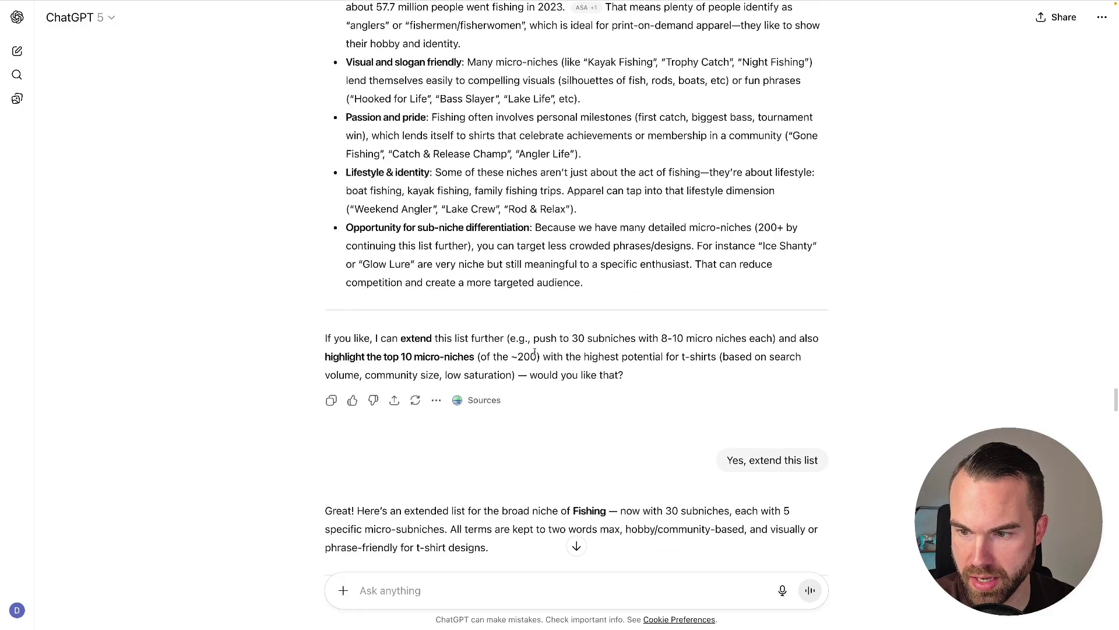
{"action": "scroll", "coordinate": [419, 340], "scroll_direction": "down", "scroll_amount": 2}
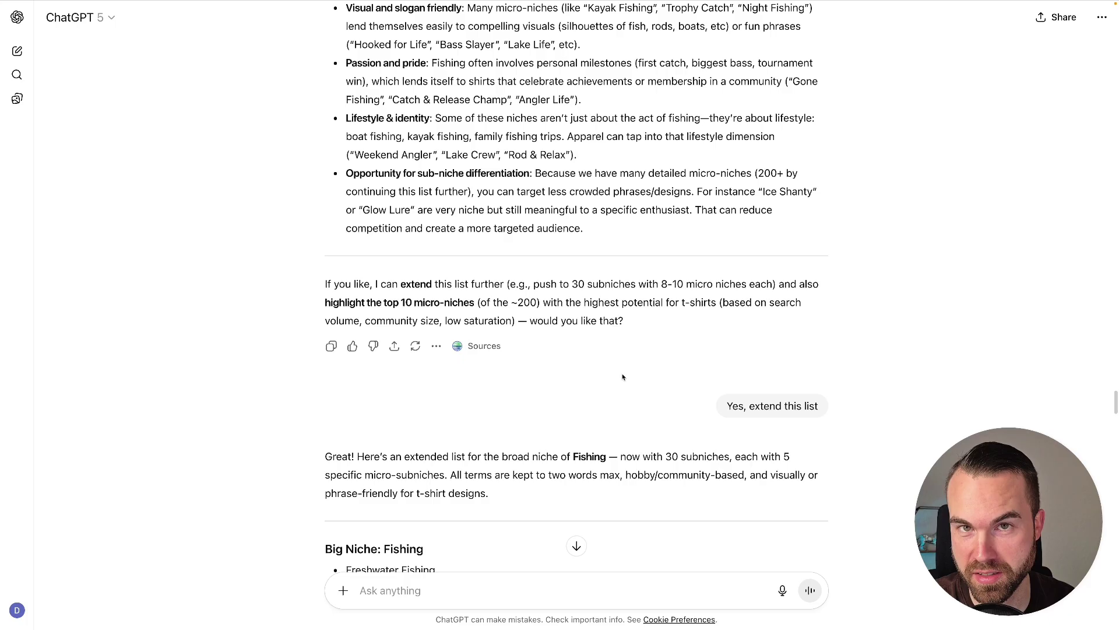
{"action": "scroll", "coordinate": [558, 393], "scroll_direction": "down", "scroll_amount": 12}
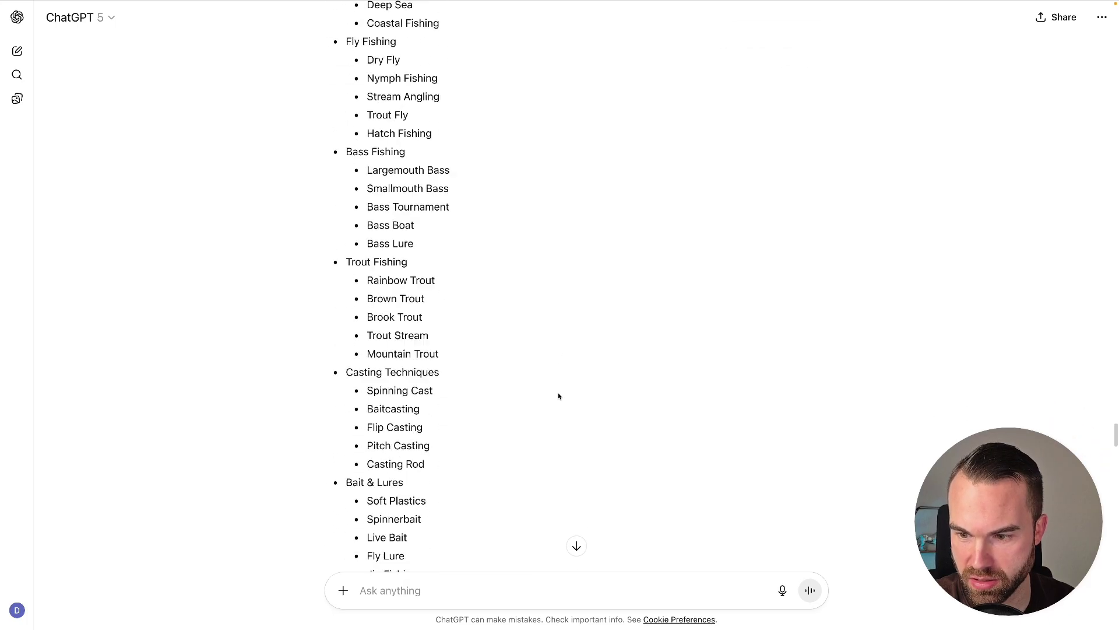
{"action": "scroll", "coordinate": [558, 396], "scroll_direction": "down", "scroll_amount": 17}
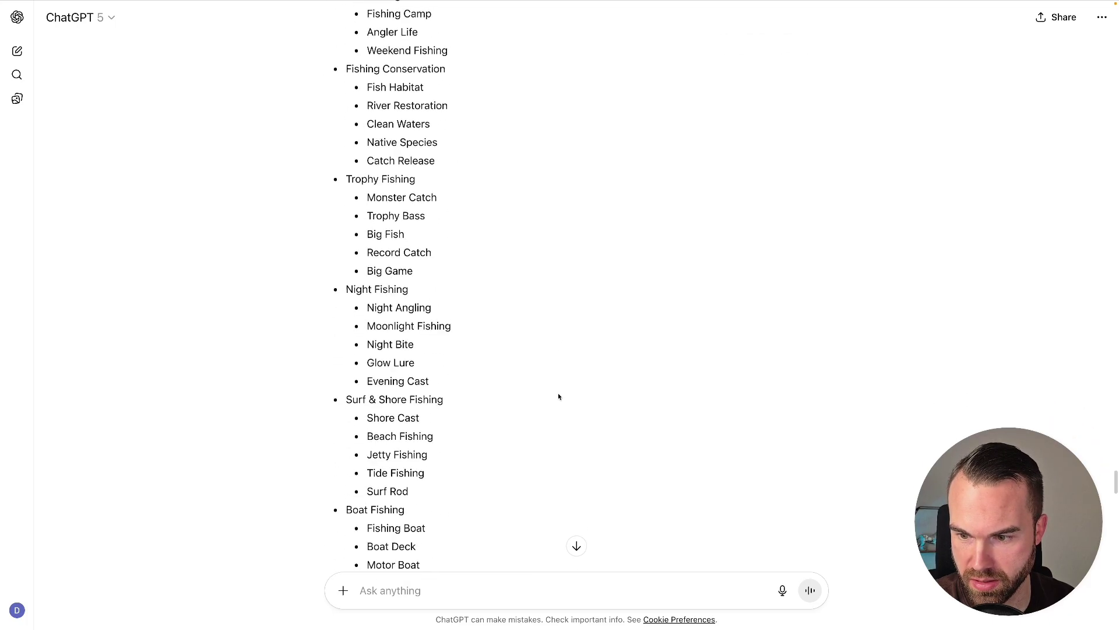
{"action": "scroll", "coordinate": [558, 396], "scroll_direction": "down", "scroll_amount": 18}
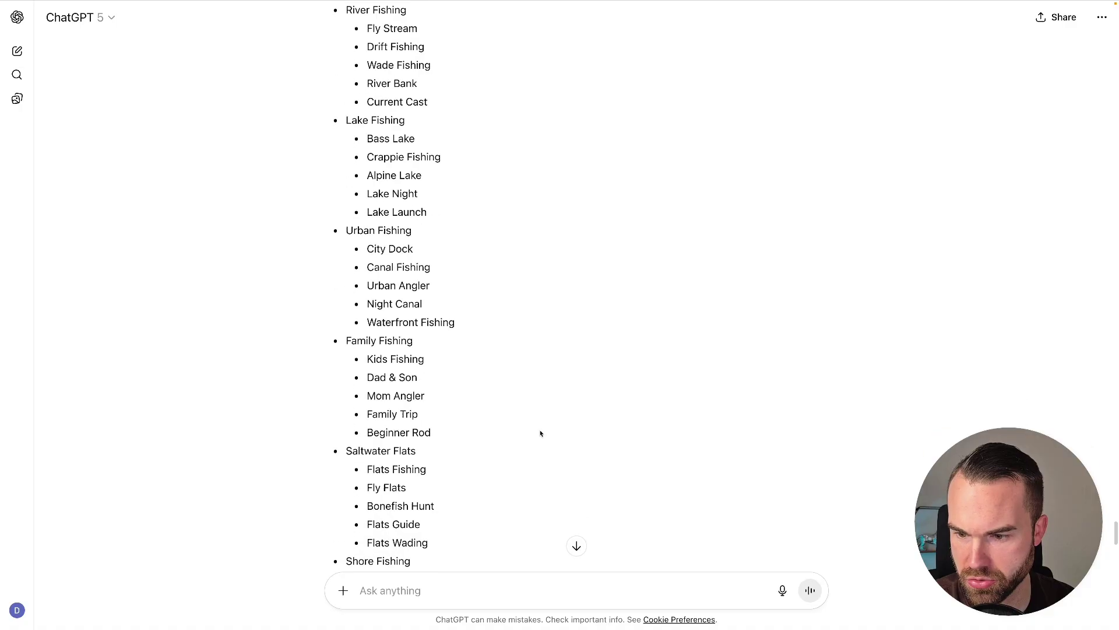
{"action": "scroll", "coordinate": [540, 433], "scroll_direction": "down", "scroll_amount": 12}
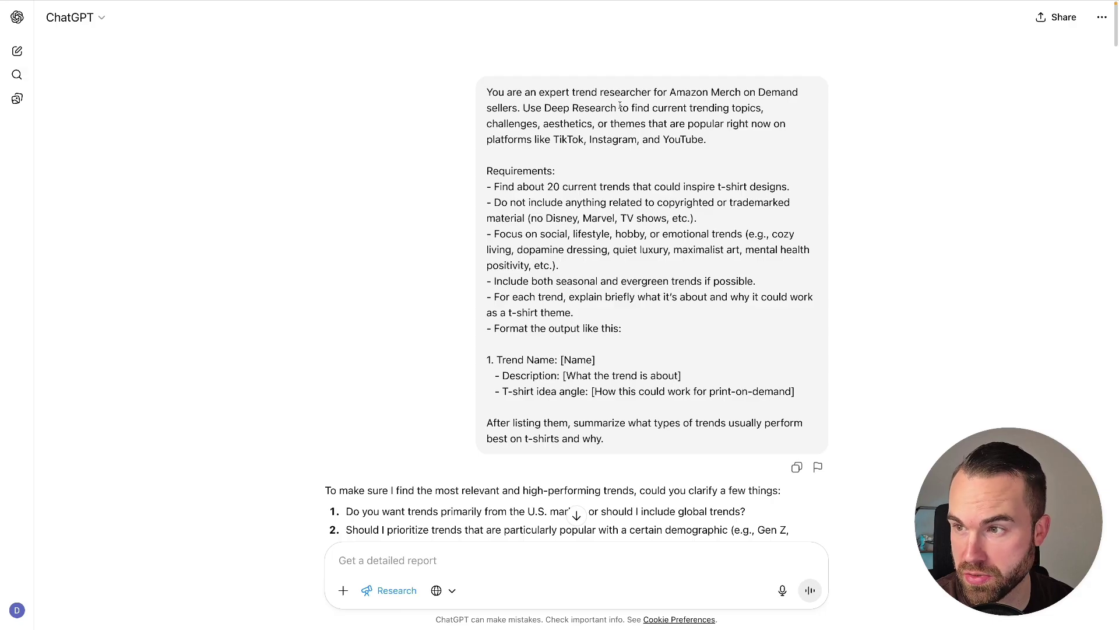
{"action": "left_click_drag", "start_coordinate": [630, 108], "coordinate": [700, 142]}
{"action": "left_click_drag", "start_coordinate": [547, 187], "coordinate": [630, 186]}
{"action": "left_click_drag", "start_coordinate": [487, 203], "coordinate": [726, 221]}
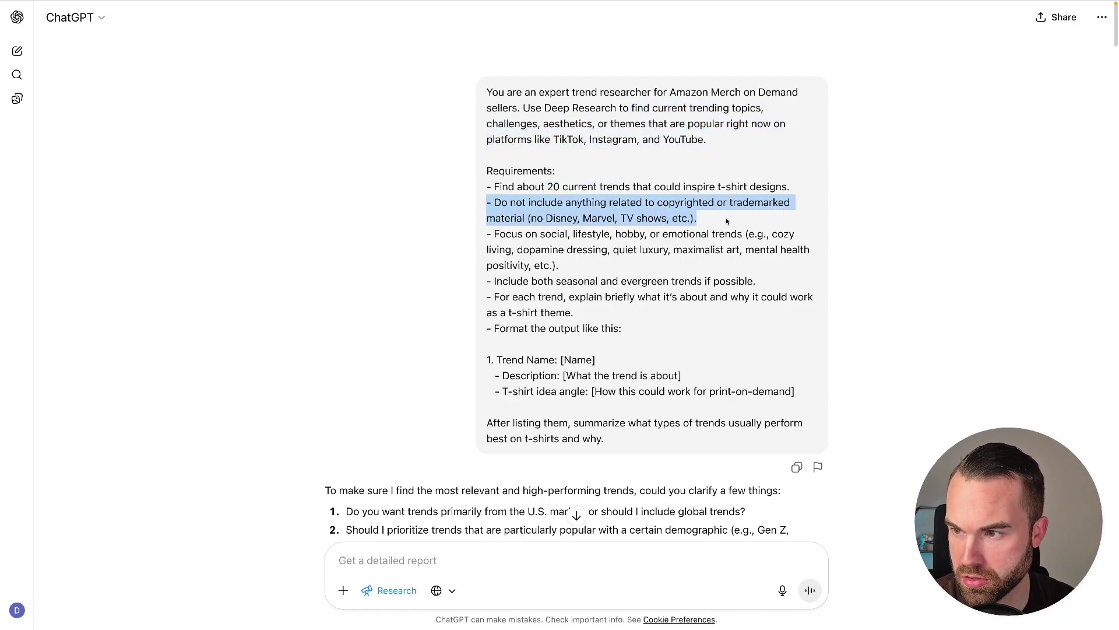
{"action": "left_click_drag", "start_coordinate": [488, 234], "coordinate": [565, 265]}
{"action": "left_click_drag", "start_coordinate": [487, 328], "coordinate": [830, 400]}
{"action": "left_click_drag", "start_coordinate": [487, 422], "coordinate": [631, 434]}
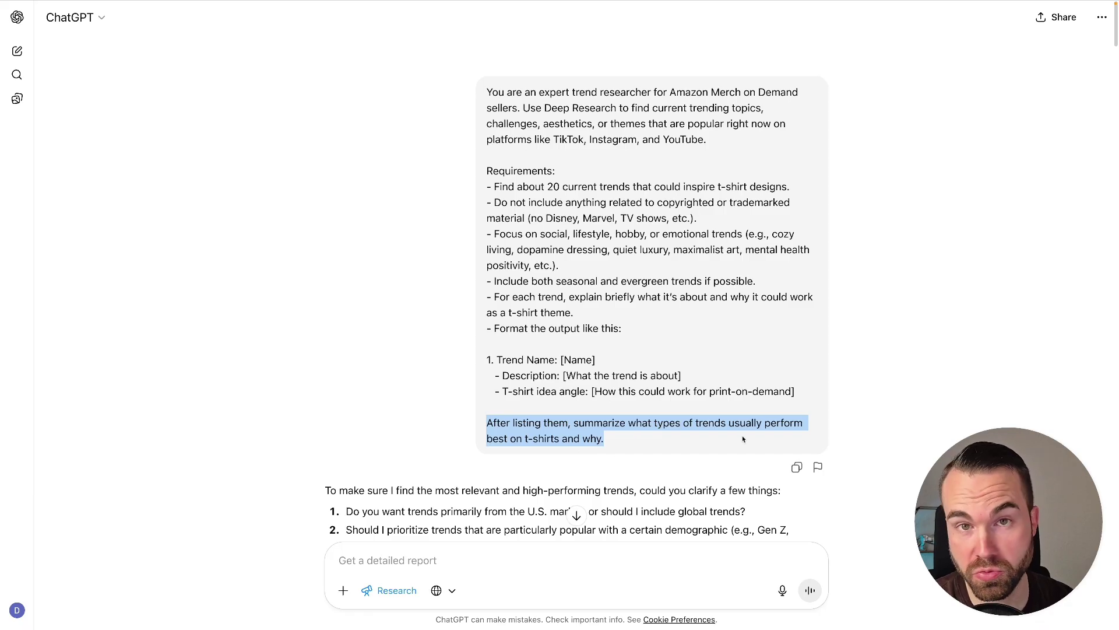
{"action": "left_click", "coordinate": [698, 419]}
{"action": "scroll", "coordinate": [570, 347], "scroll_direction": "down", "scroll_amount": 5}
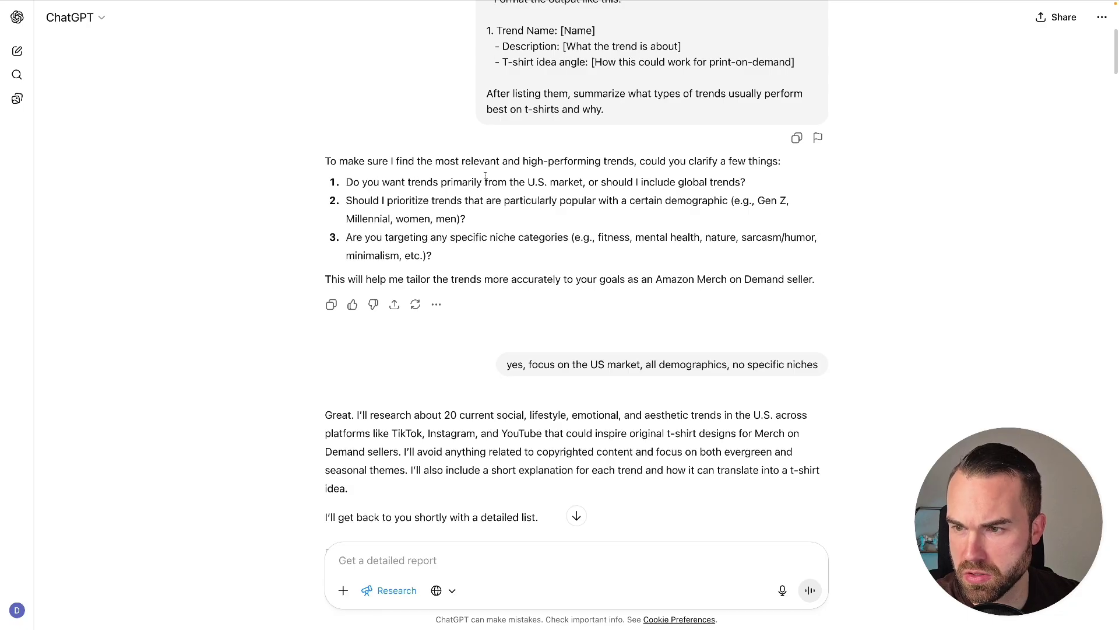
{"action": "left_click_drag", "start_coordinate": [444, 182], "coordinate": [728, 201]}
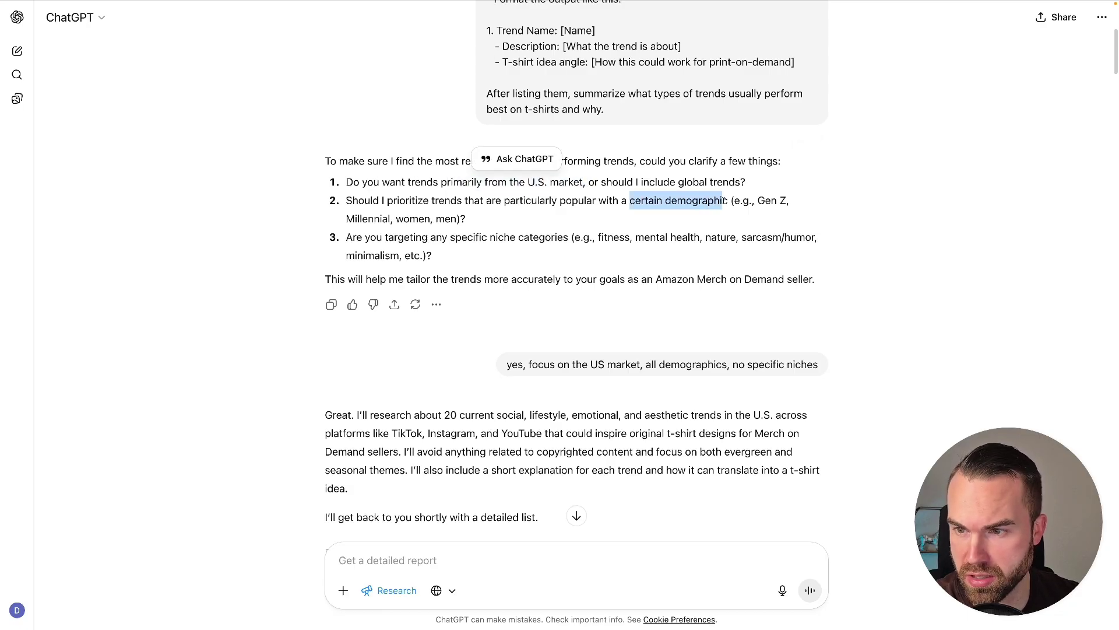
{"action": "left_click_drag", "start_coordinate": [348, 238], "coordinate": [558, 236]}
{"action": "left_click", "coordinate": [562, 236]}
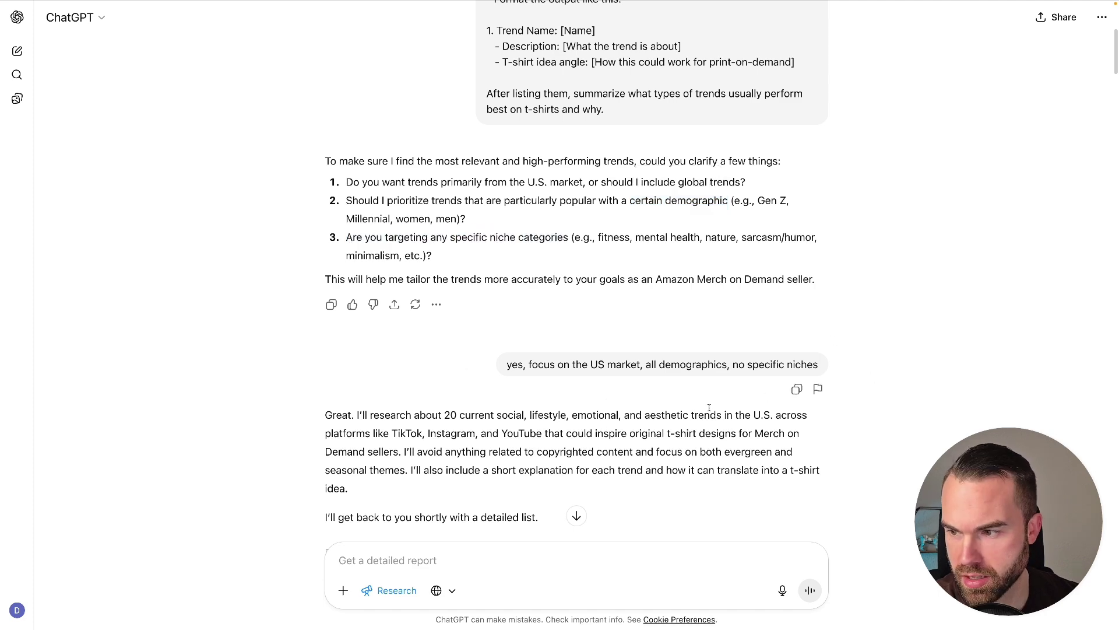
Scroll through the trend report, pointing out the Quiet Luxury trend.
{"action": "scroll", "coordinate": [583, 350], "scroll_direction": "down", "scroll_amount": 5}
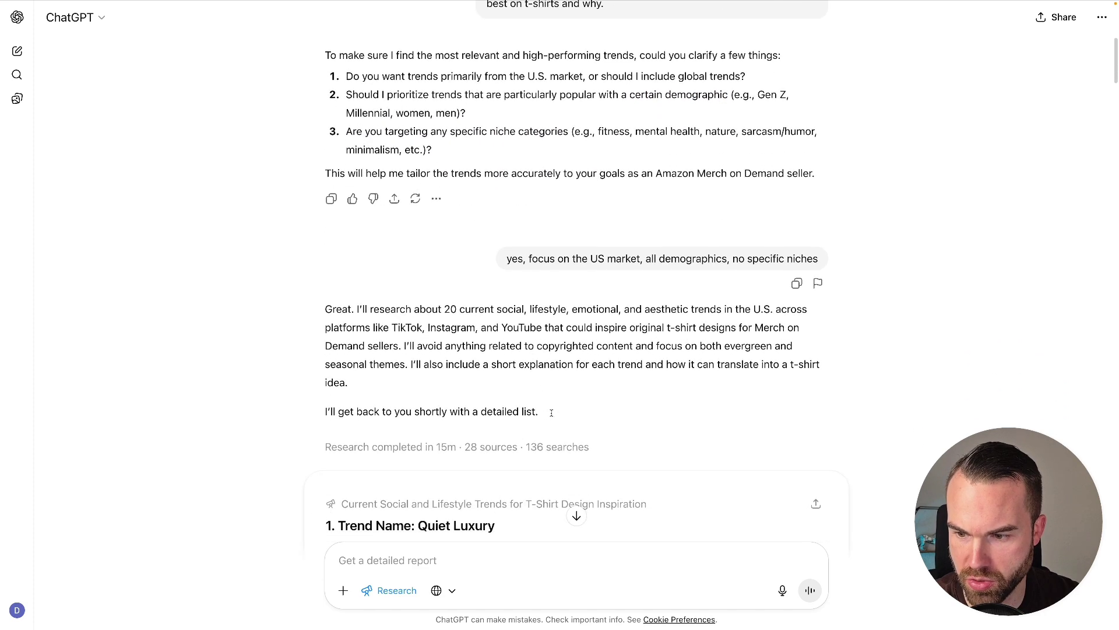
{"action": "scroll", "coordinate": [461, 323], "scroll_direction": "down", "scroll_amount": 1}
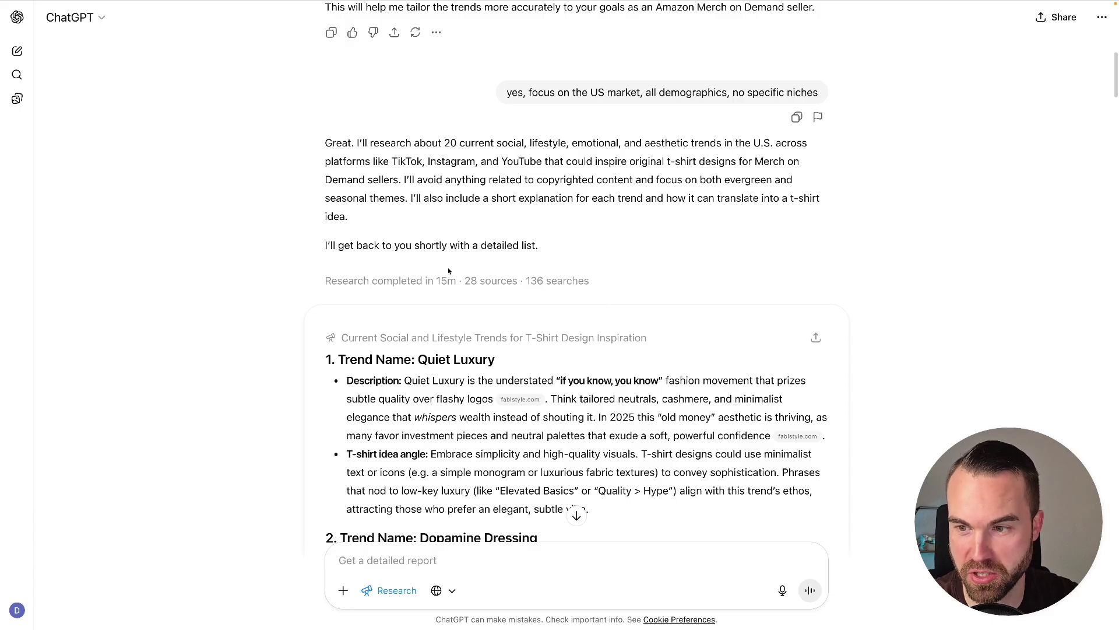
{"action": "scroll", "coordinate": [221, 367], "scroll_direction": "down", "scroll_amount": 3}
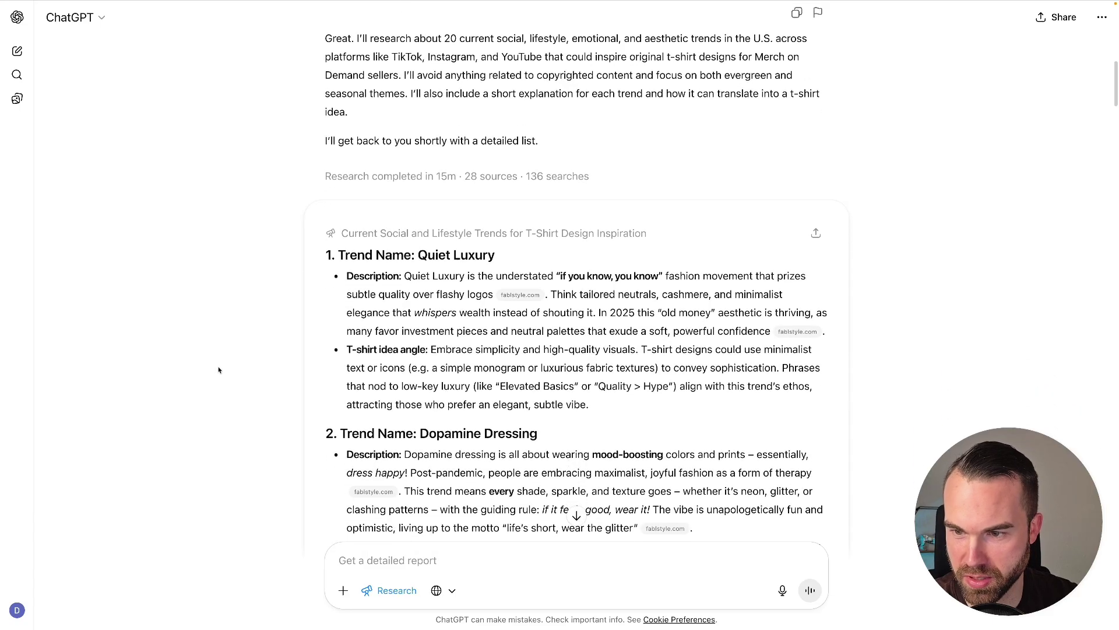
{"action": "scroll", "coordinate": [230, 366], "scroll_direction": "down", "scroll_amount": 1}
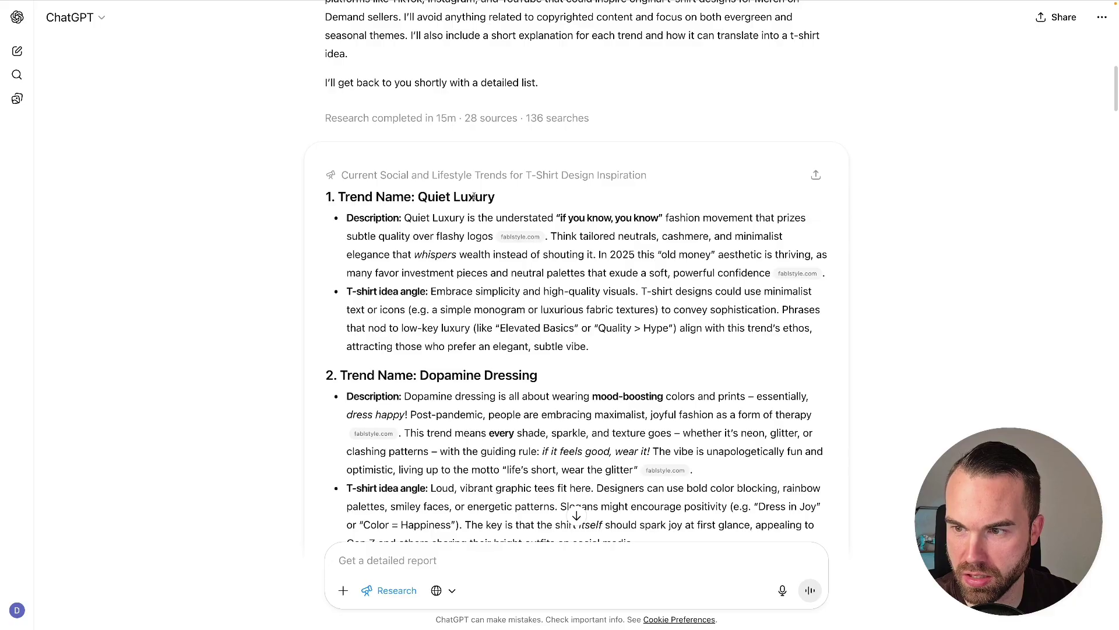
{"action": "scroll", "coordinate": [476, 201], "scroll_direction": "down", "scroll_amount": 1}
{"action": "mouse_move", "coordinate": [424, 187]}
{"action": "left_mouse_down"}
{"action": "mouse_move", "coordinate": [494, 187]}
{"action": "mouse_move", "coordinate": [418, 187]}
{"action": "left_mouse_up"}
{"action": "scroll", "coordinate": [429, 264], "scroll_direction": "down", "scroll_amount": 4}
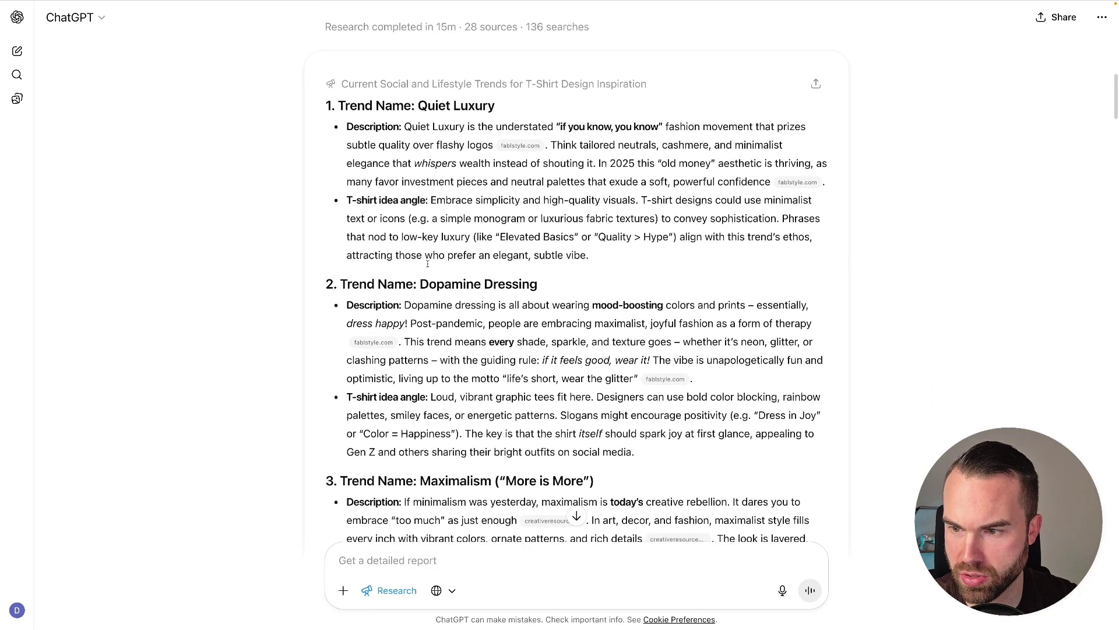
{"action": "scroll", "coordinate": [429, 263], "scroll_direction": "down", "scroll_amount": 6}
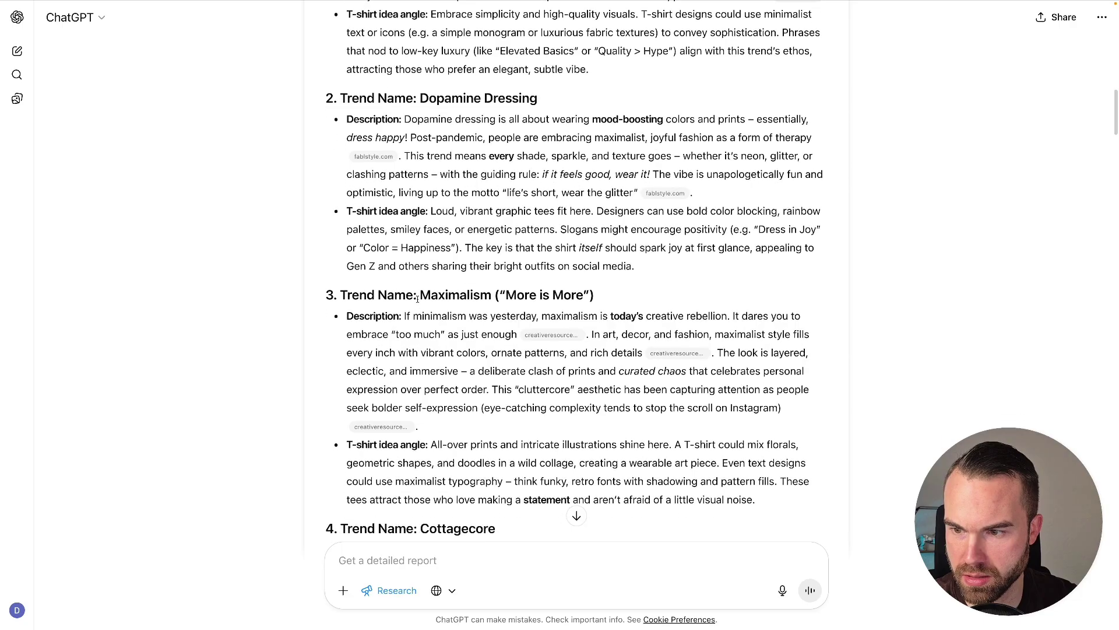
{"action": "scroll", "coordinate": [421, 297], "scroll_direction": "down", "scroll_amount": 4}
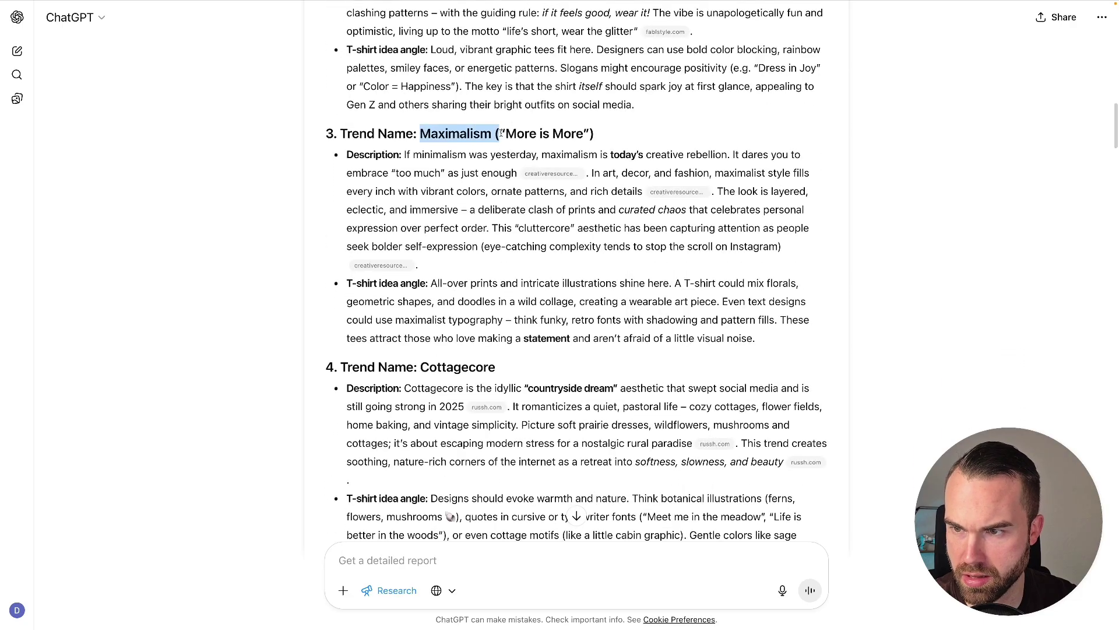
{"action": "scroll", "coordinate": [444, 233], "scroll_direction": "down", "scroll_amount": 3}
{"action": "left_click_drag", "start_coordinate": [419, 264], "coordinate": [425, 264]}
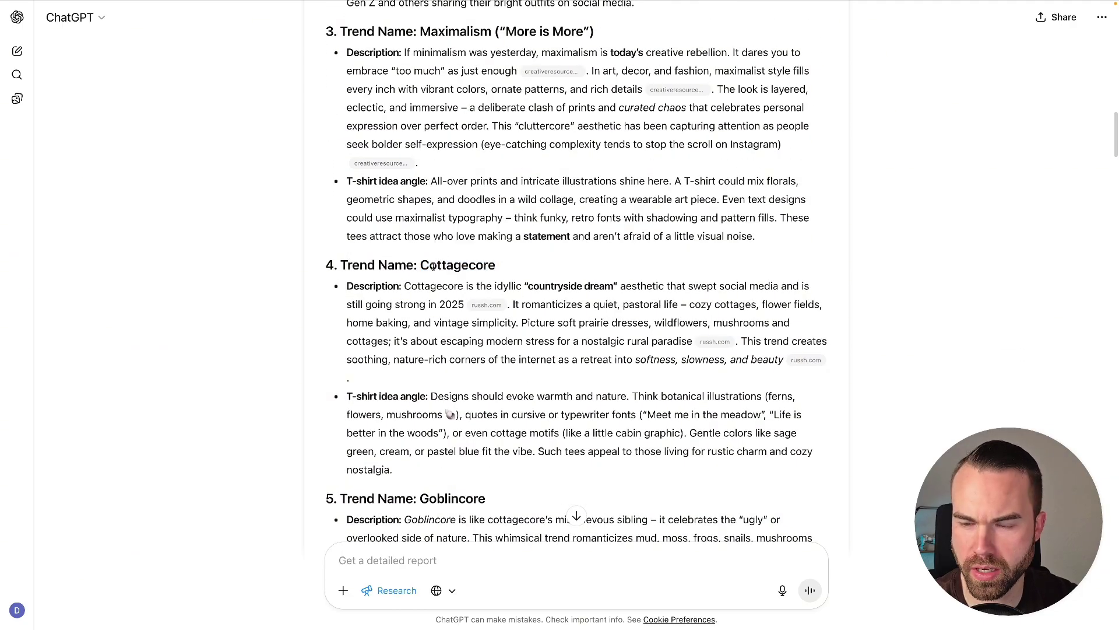
Scroll down to the trend report's summary, then back up slightly.
{"action": "scroll", "coordinate": [456, 267], "scroll_direction": "down", "scroll_amount": 6}
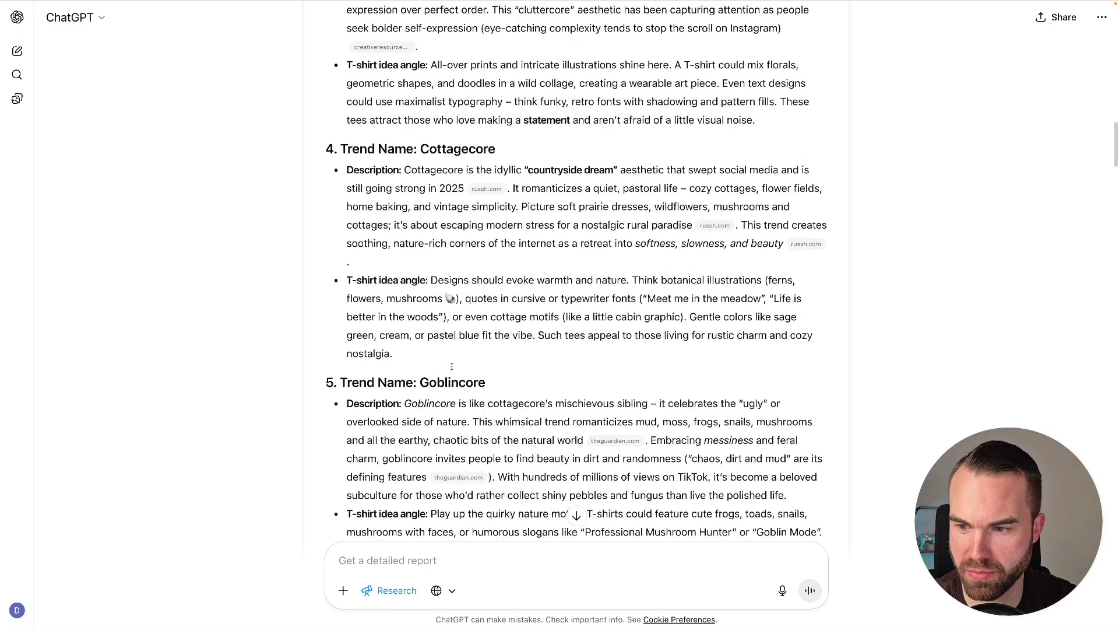
{"action": "scroll", "coordinate": [424, 333], "scroll_direction": "down", "scroll_amount": 8}
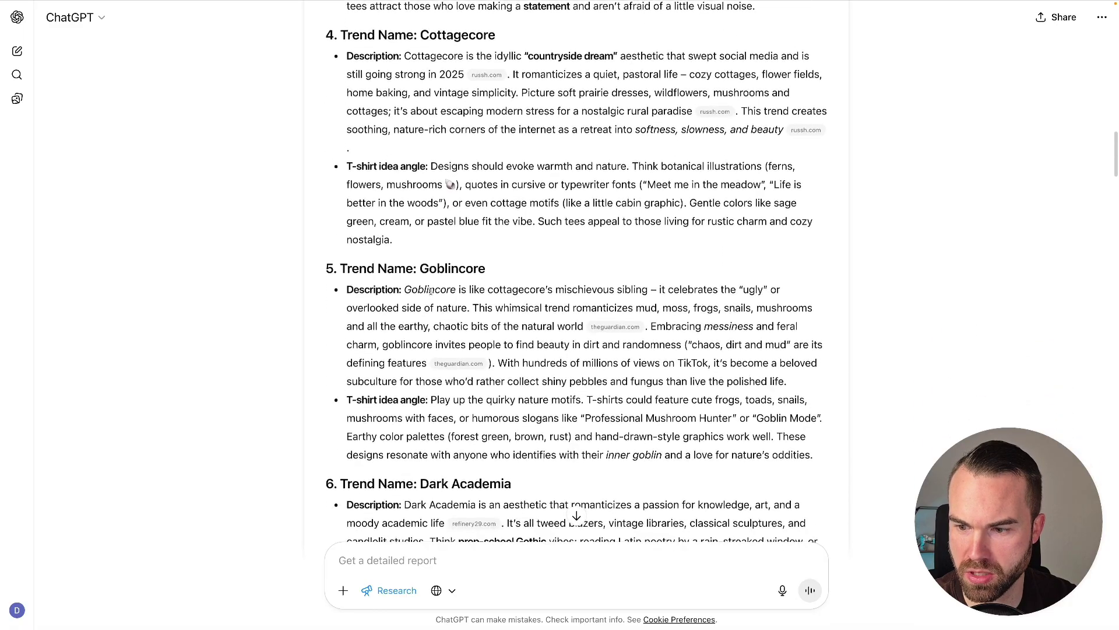
{"action": "scroll", "coordinate": [460, 314], "scroll_direction": "down", "scroll_amount": 8}
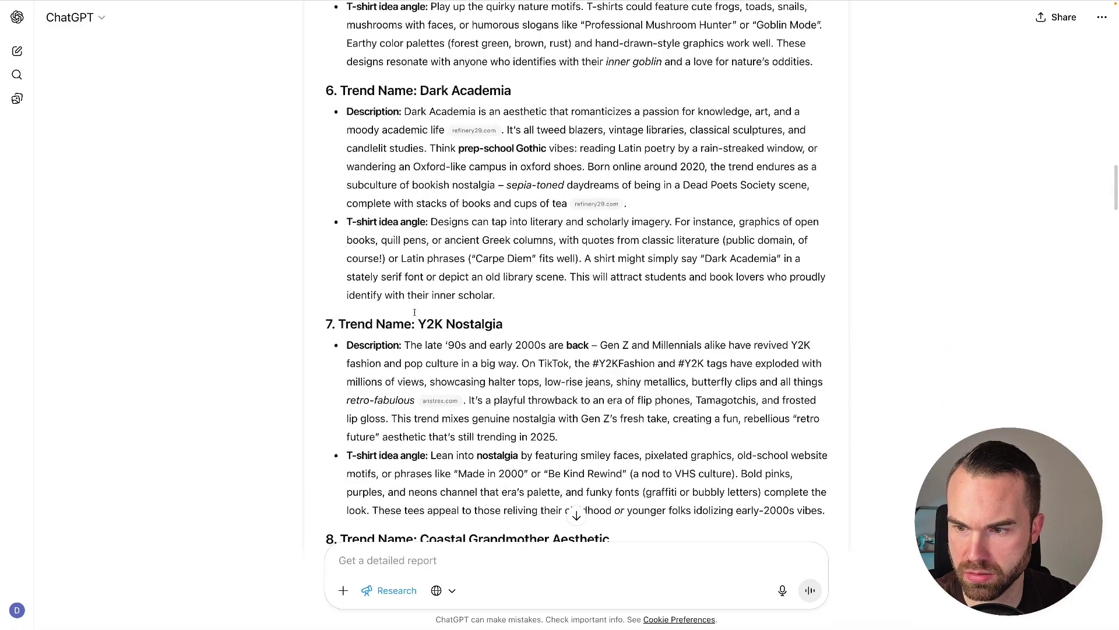
{"action": "scroll", "coordinate": [487, 284], "scroll_direction": "down", "scroll_amount": 2}
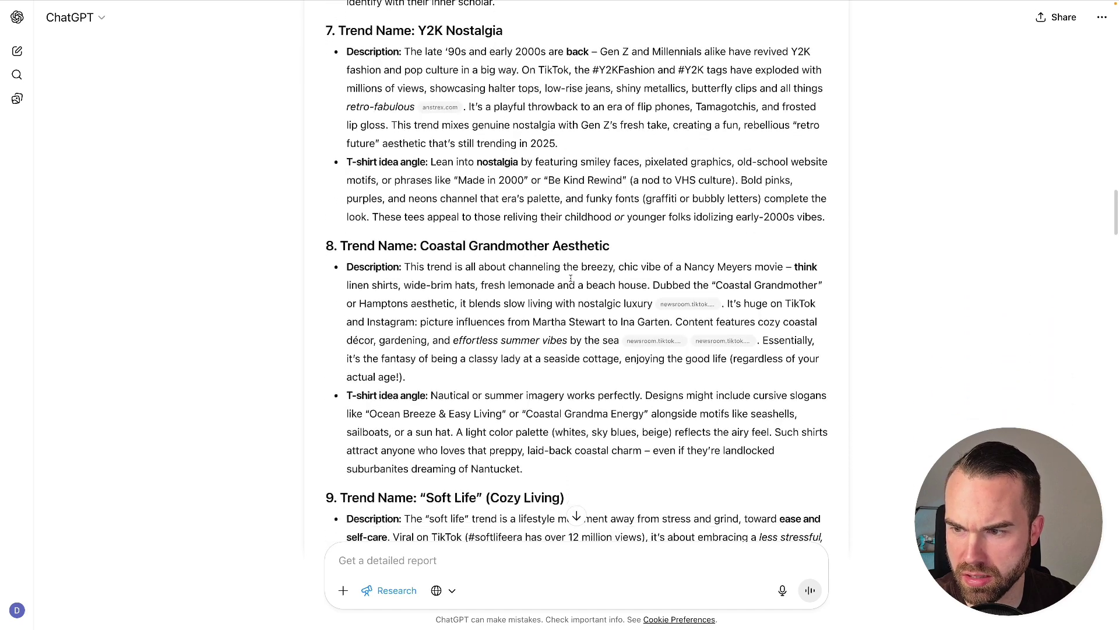
{"action": "scroll", "coordinate": [634, 165], "scroll_direction": "down", "scroll_amount": 4}
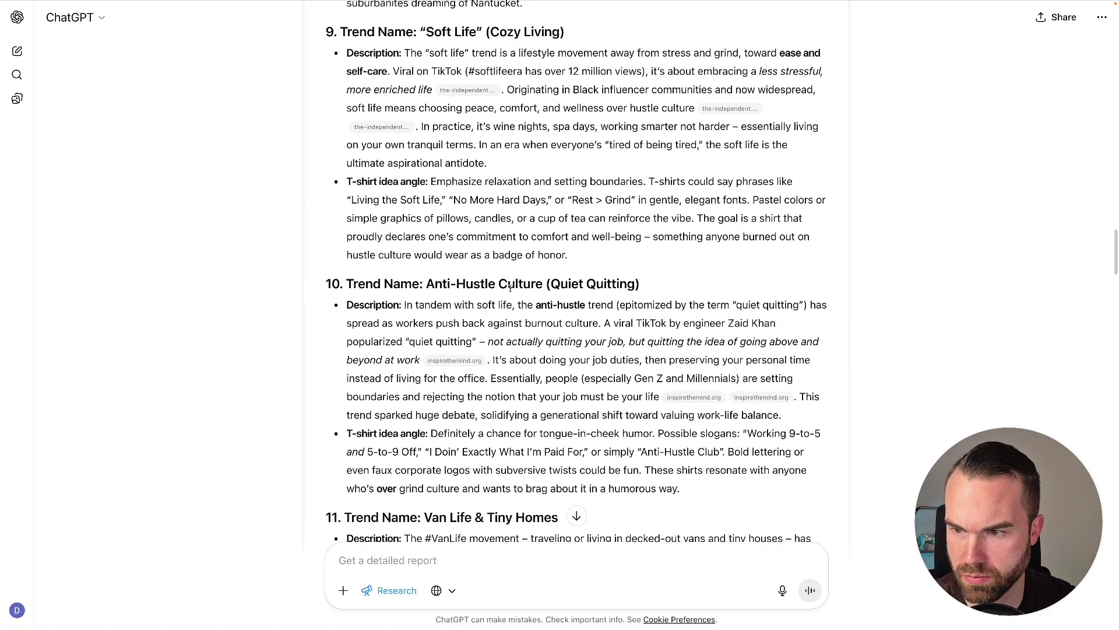
{"action": "scroll", "coordinate": [509, 287], "scroll_direction": "down", "scroll_amount": 4}
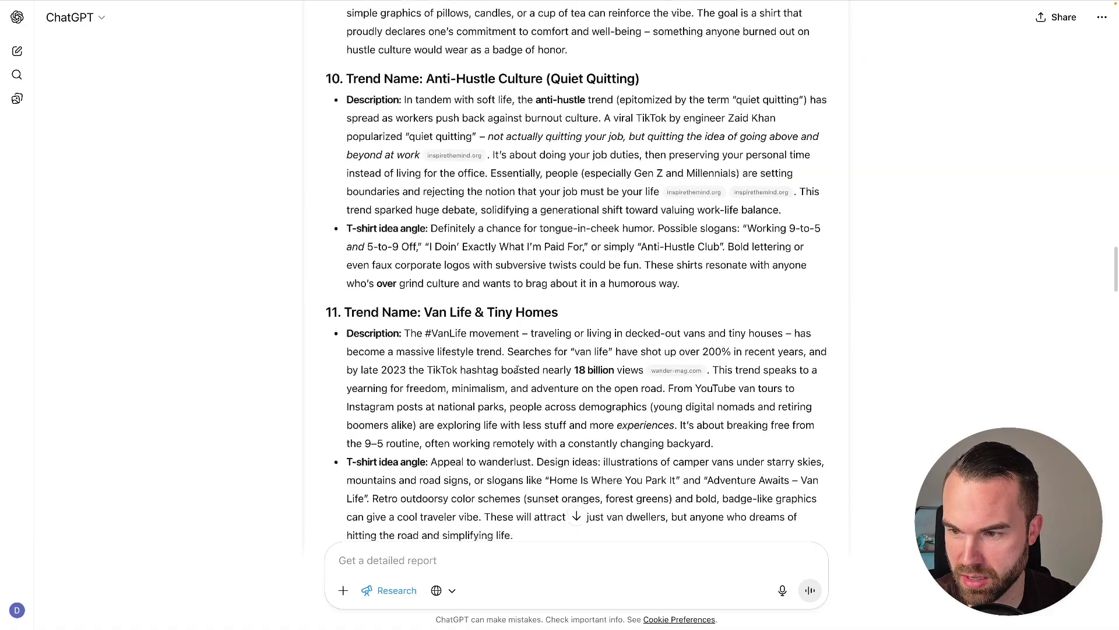
{"action": "scroll", "coordinate": [510, 357], "scroll_direction": "down", "scroll_amount": 6}
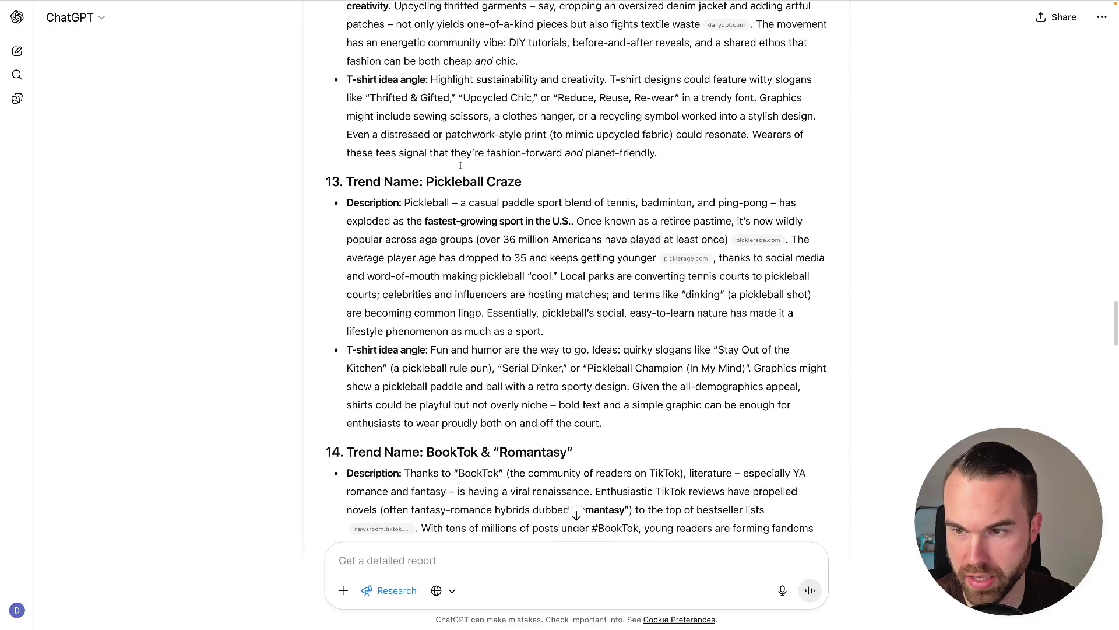
{"action": "scroll", "coordinate": [508, 195], "scroll_direction": "down", "scroll_amount": 16}
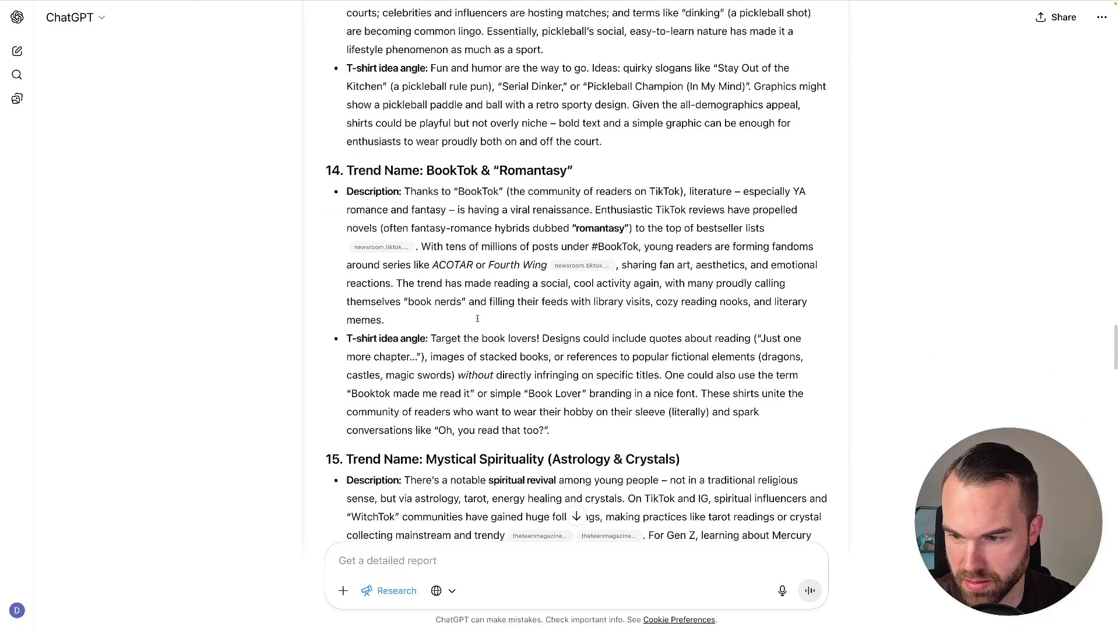
{"action": "scroll", "coordinate": [480, 317], "scroll_direction": "down", "scroll_amount": 20}
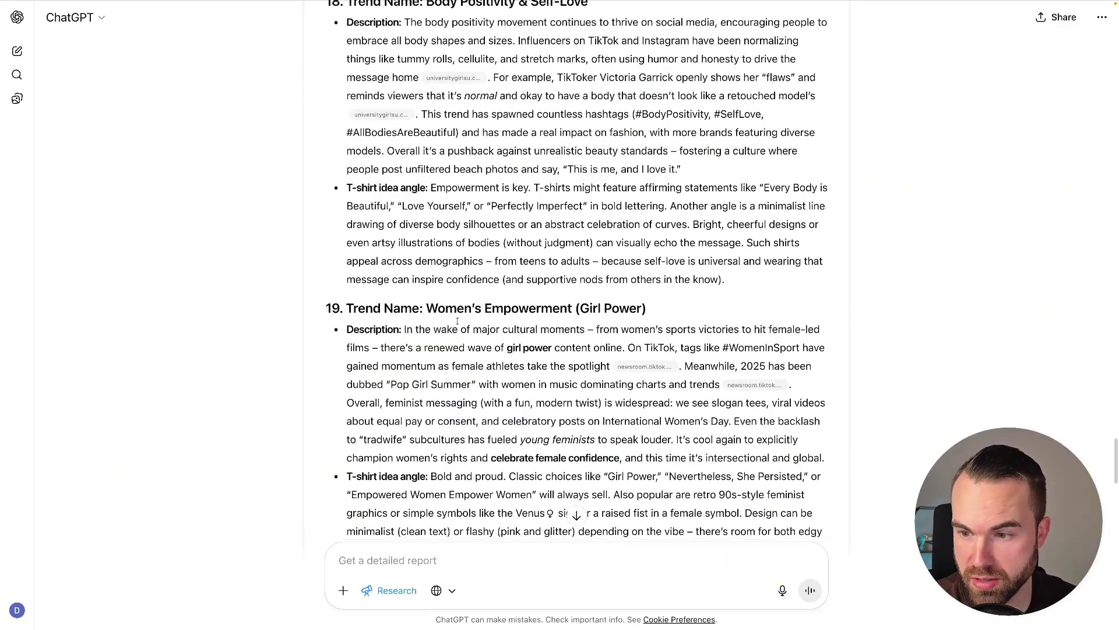
{"action": "scroll", "coordinate": [456, 319], "scroll_direction": "down", "scroll_amount": 6}
{"action": "scroll", "coordinate": [458, 320], "scroll_direction": "down", "scroll_amount": 17}
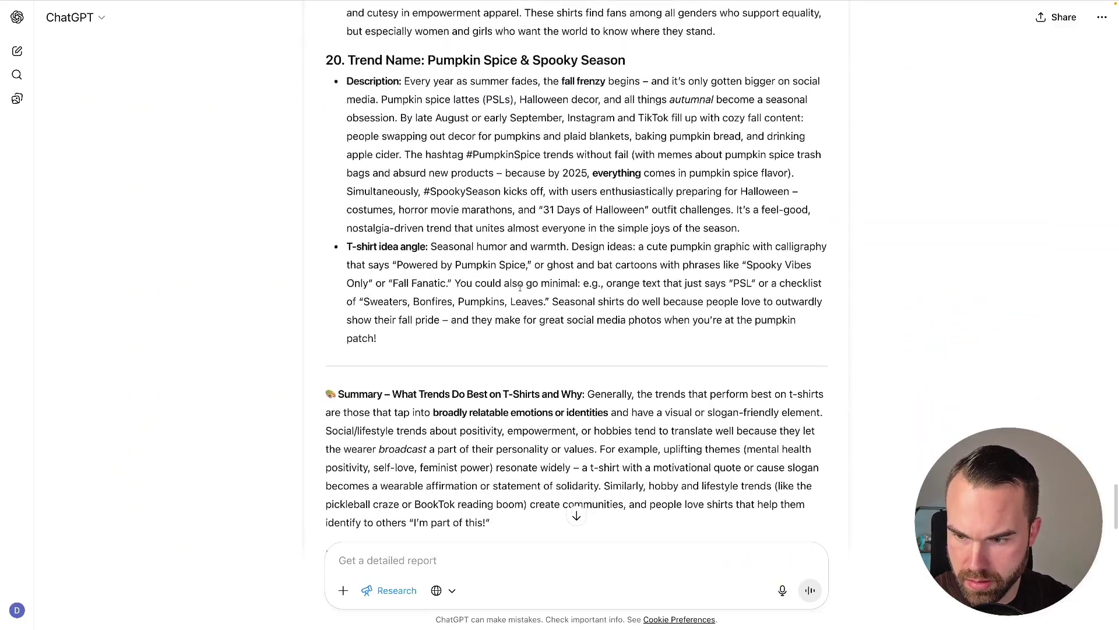
{"action": "scroll", "coordinate": [514, 293], "scroll_direction": "down", "scroll_amount": 3}
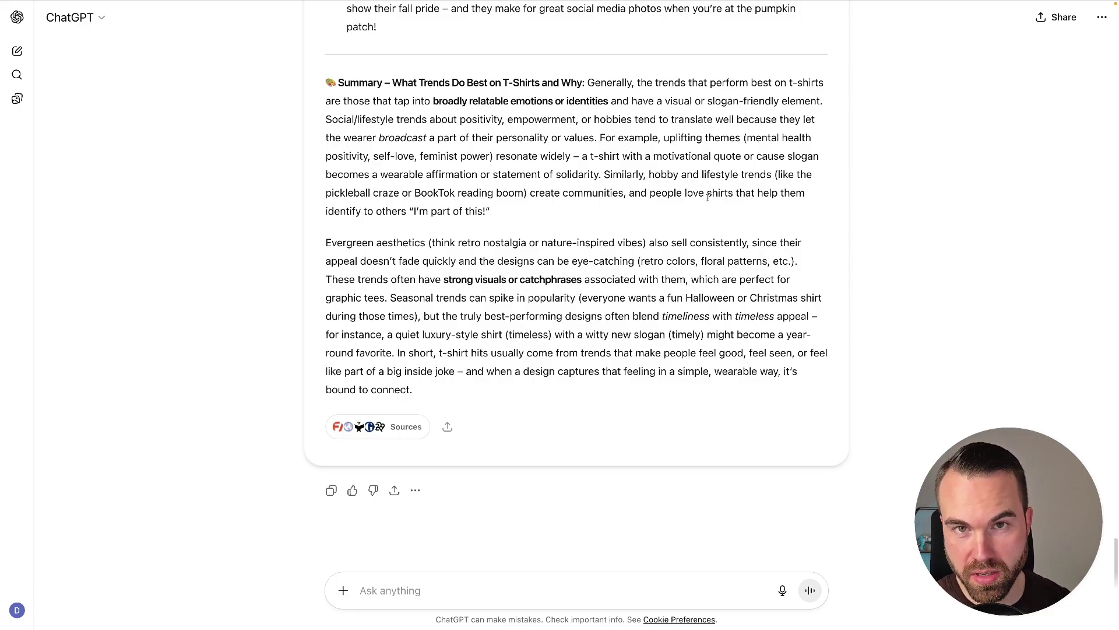
{"action": "scroll", "coordinate": [708, 197], "scroll_direction": "up", "scroll_amount": 20}
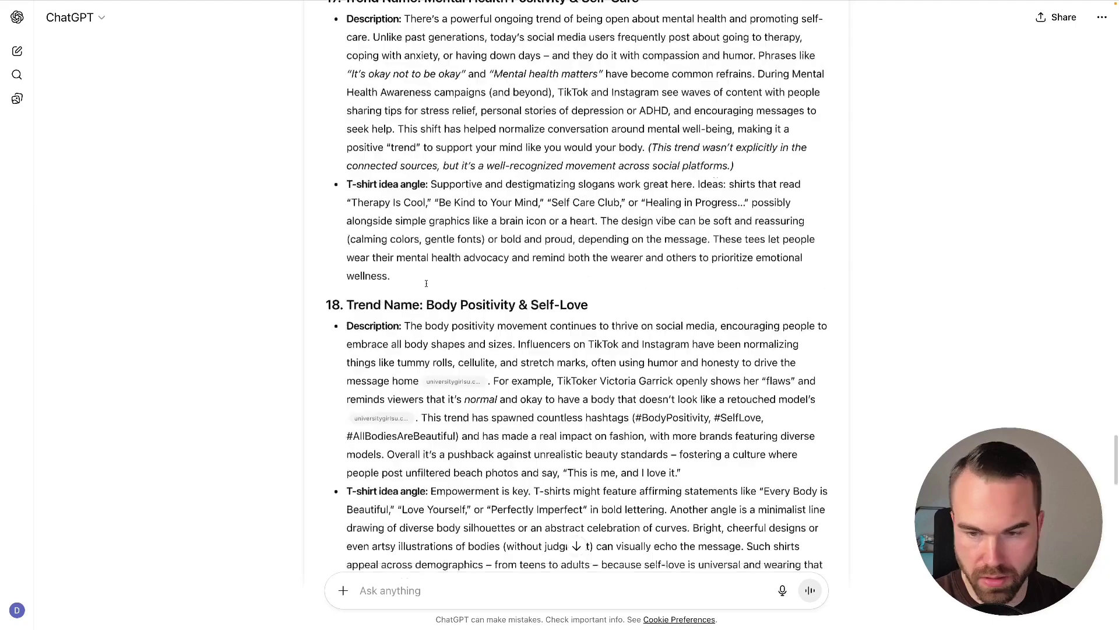
{"action": "scroll", "coordinate": [429, 283], "scroll_direction": "up", "scroll_amount": 20}
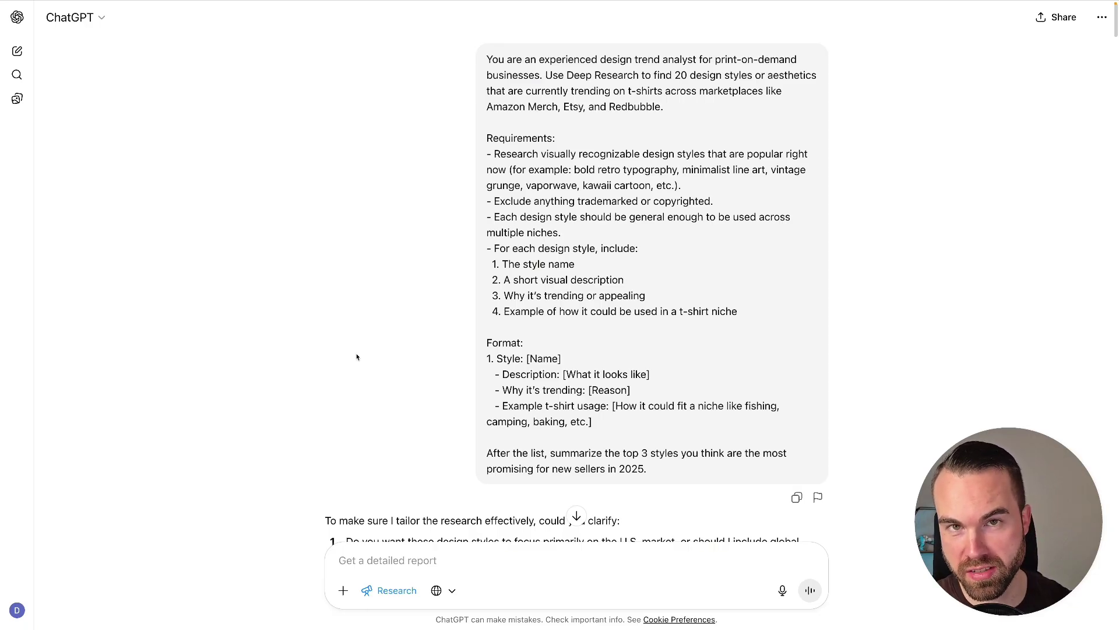
{"action": "left_click_drag", "start_coordinate": [674, 75], "coordinate": [816, 77]}
{"action": "left_click_drag", "start_coordinate": [487, 107], "coordinate": [652, 107]}
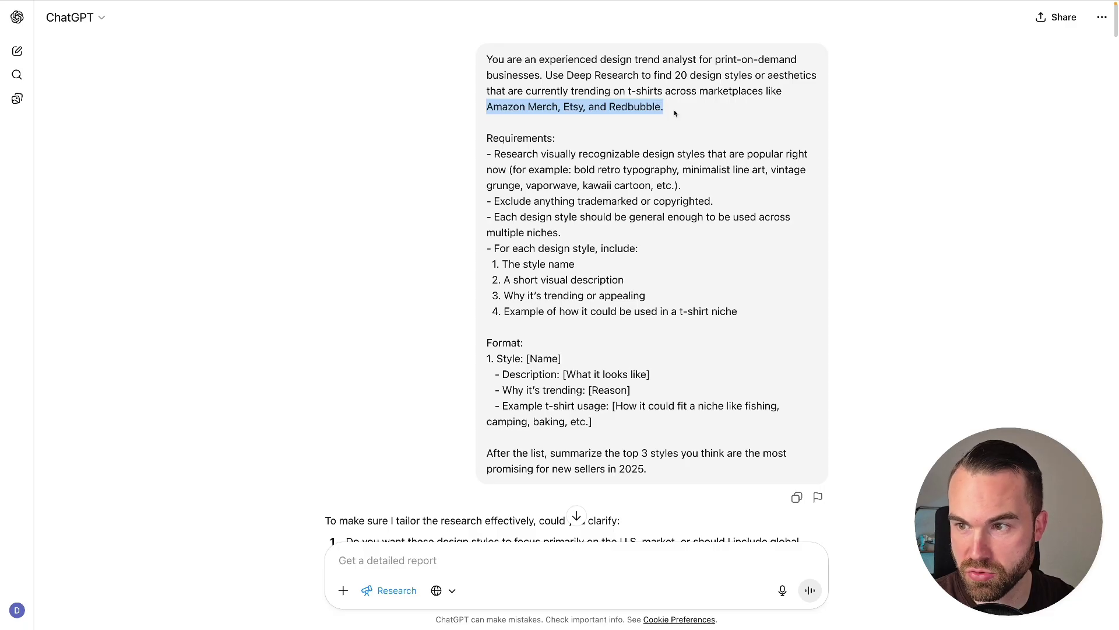
{"action": "left_click_drag", "start_coordinate": [487, 138], "coordinate": [757, 333]}
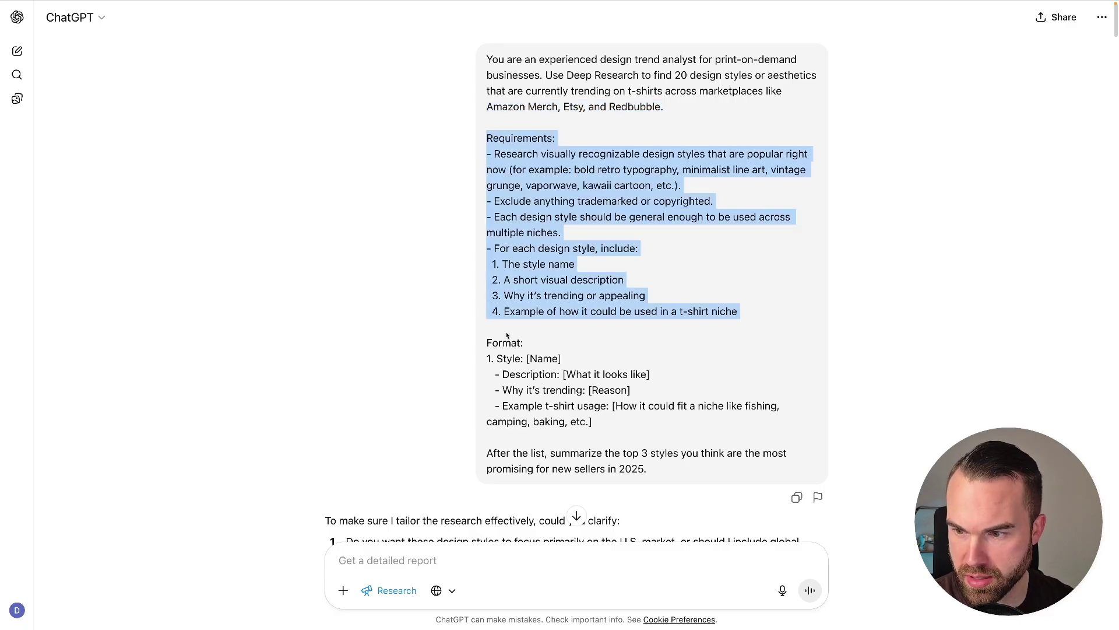
{"action": "left_click_drag", "start_coordinate": [487, 343], "coordinate": [595, 423]}
{"action": "left_click_drag", "start_coordinate": [487, 454], "coordinate": [651, 473]}
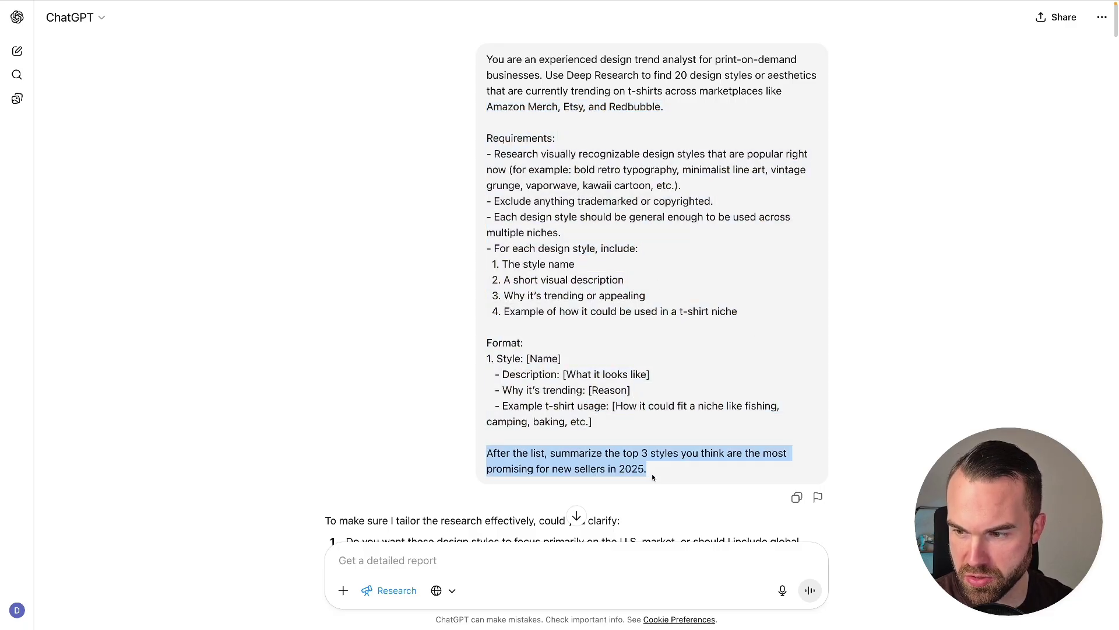
{"action": "left_click", "coordinate": [669, 473]}
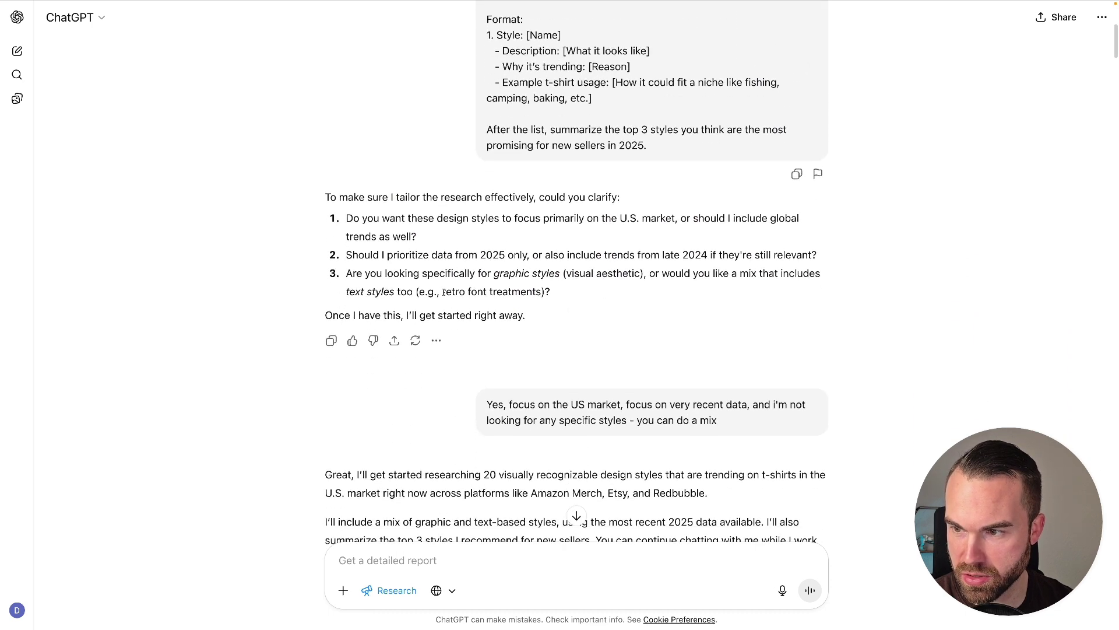
{"action": "scroll", "coordinate": [654, 256], "scroll_direction": "down", "scroll_amount": 4}
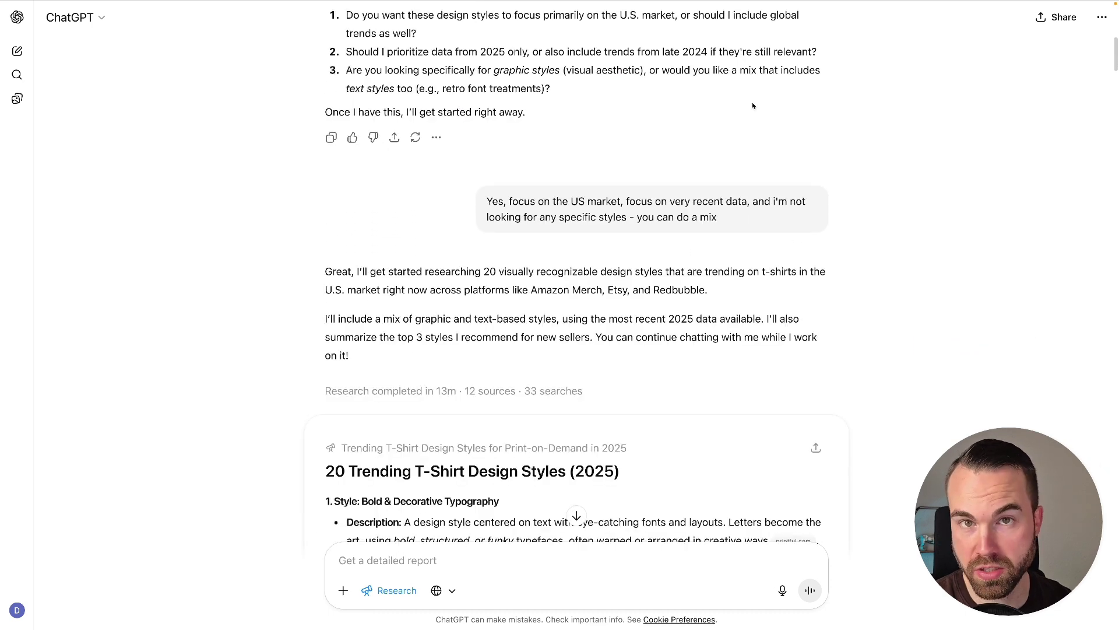
{"action": "scroll", "coordinate": [464, 204], "scroll_direction": "down", "scroll_amount": 1}
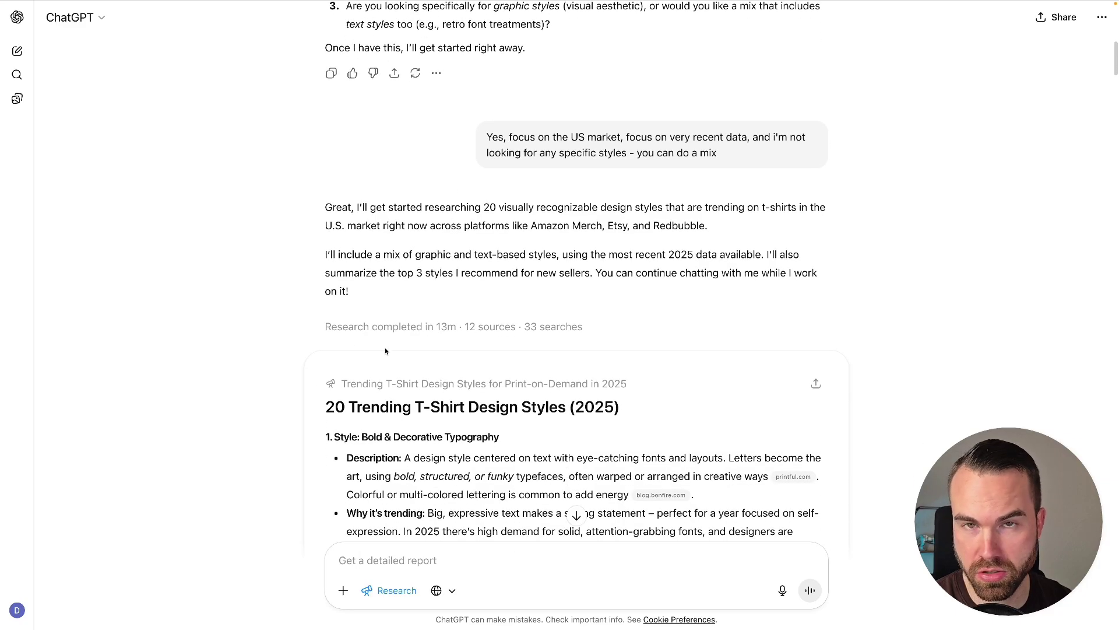
{"action": "scroll", "coordinate": [385, 351], "scroll_direction": "down", "scroll_amount": 1}
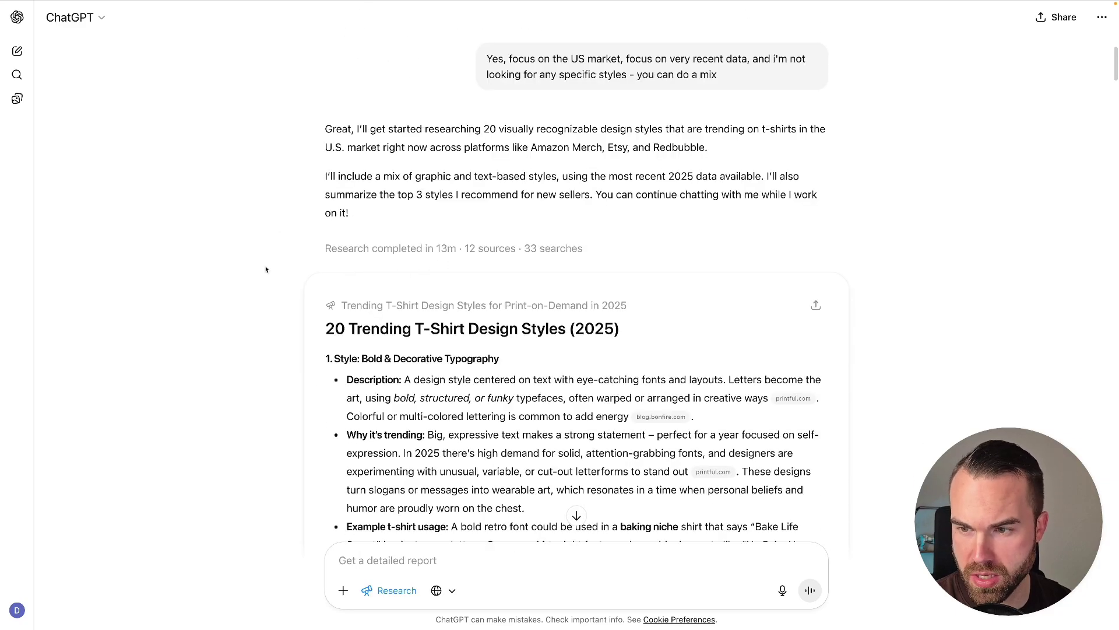
{"action": "scroll", "coordinate": [649, 270], "scroll_direction": "down", "scroll_amount": 2}
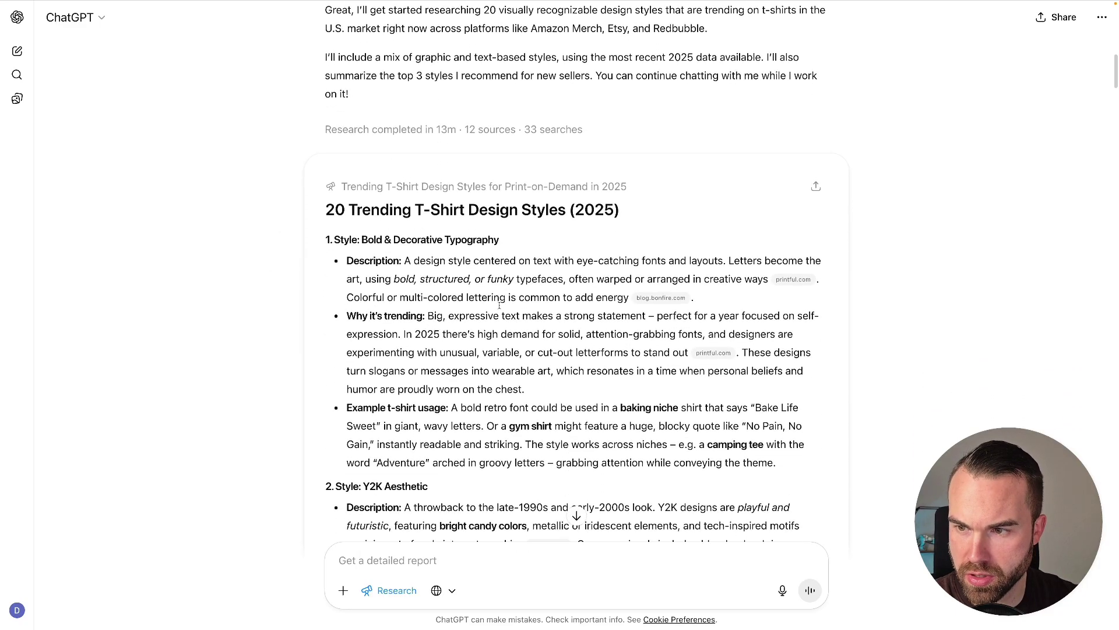
{"action": "scroll", "coordinate": [339, 142], "scroll_direction": "down", "scroll_amount": 1}
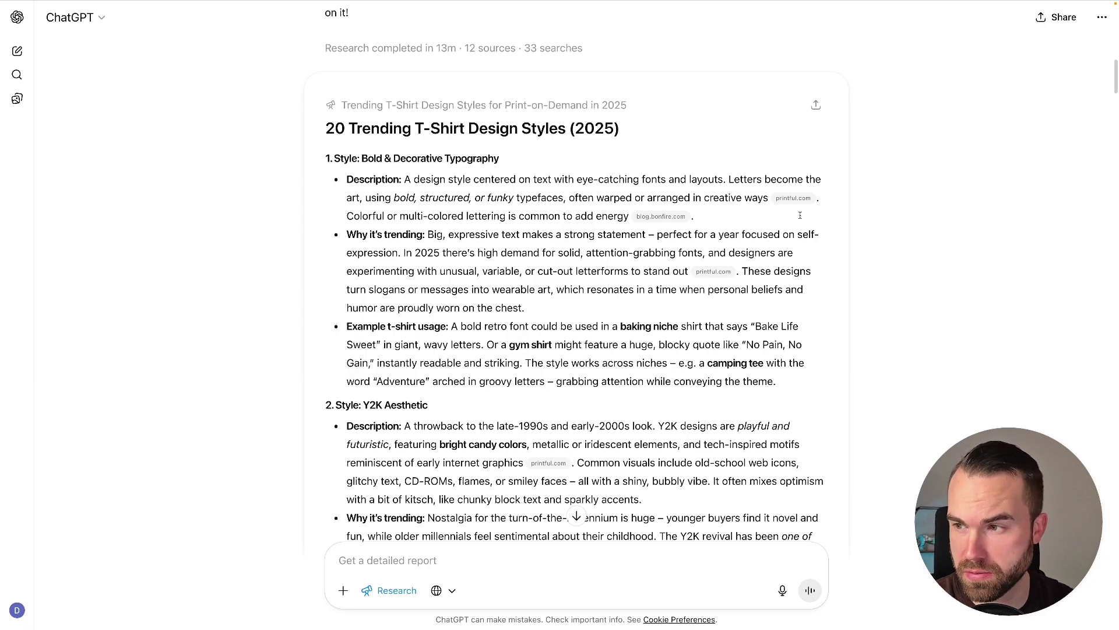
{"action": "left_click", "coordinate": [812, 200]}
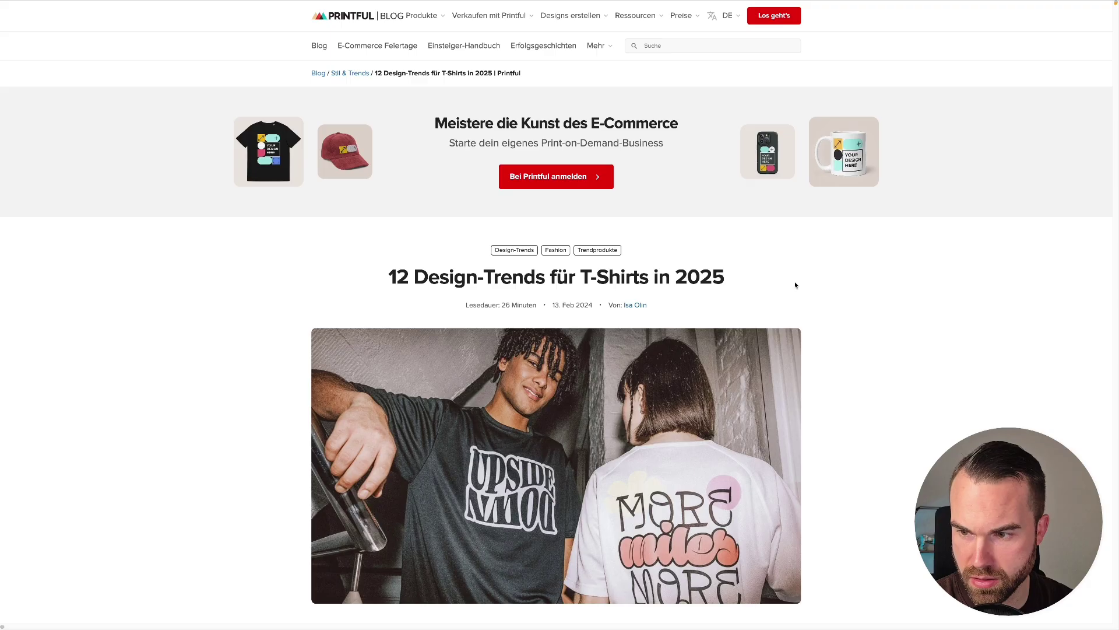
{"action": "scroll", "coordinate": [797, 282], "scroll_direction": "down", "scroll_amount": 4}
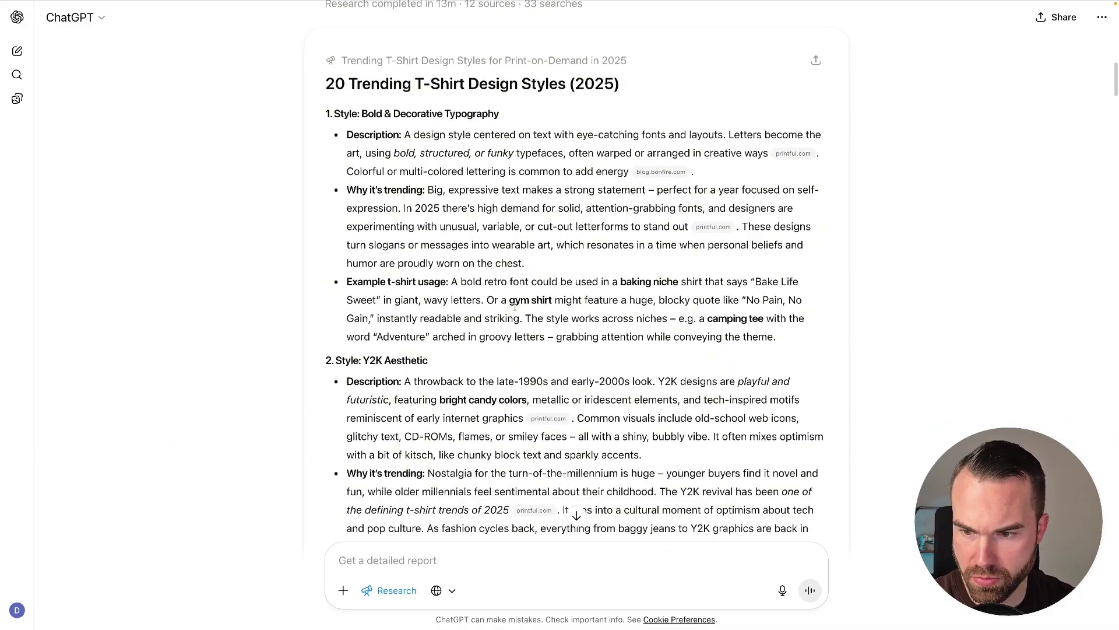
{"action": "scroll", "coordinate": [515, 307], "scroll_direction": "down", "scroll_amount": 5}
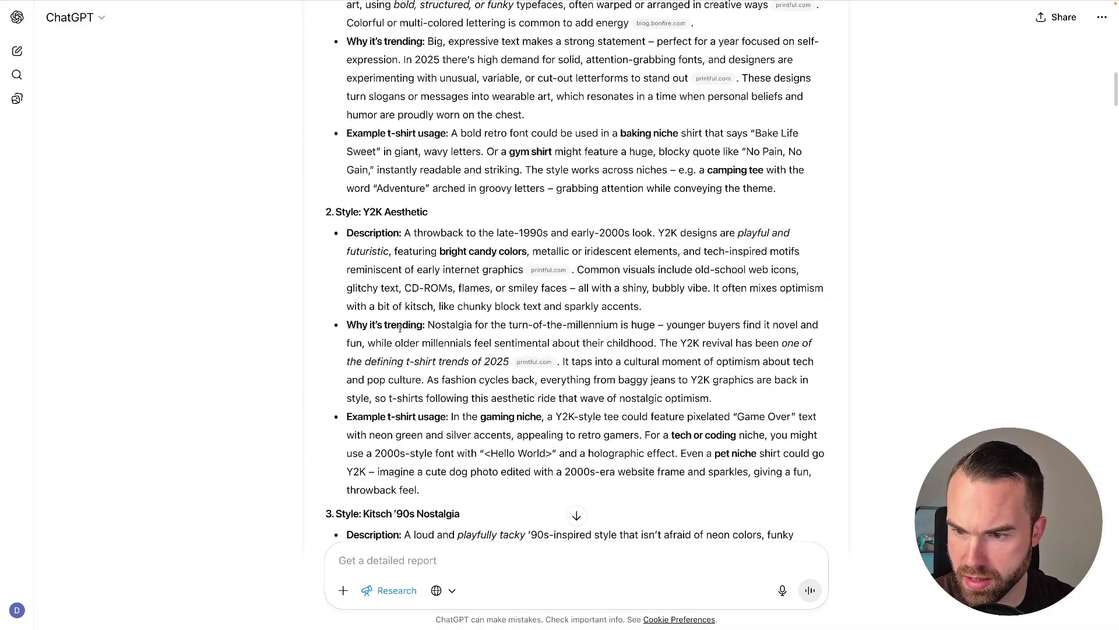
Scroll to the design-styles report's end and open its list of 12 sources.
{"action": "scroll", "coordinate": [400, 329], "scroll_direction": "down", "scroll_amount": 3}
{"action": "scroll", "coordinate": [407, 207], "scroll_direction": "down", "scroll_amount": 3}
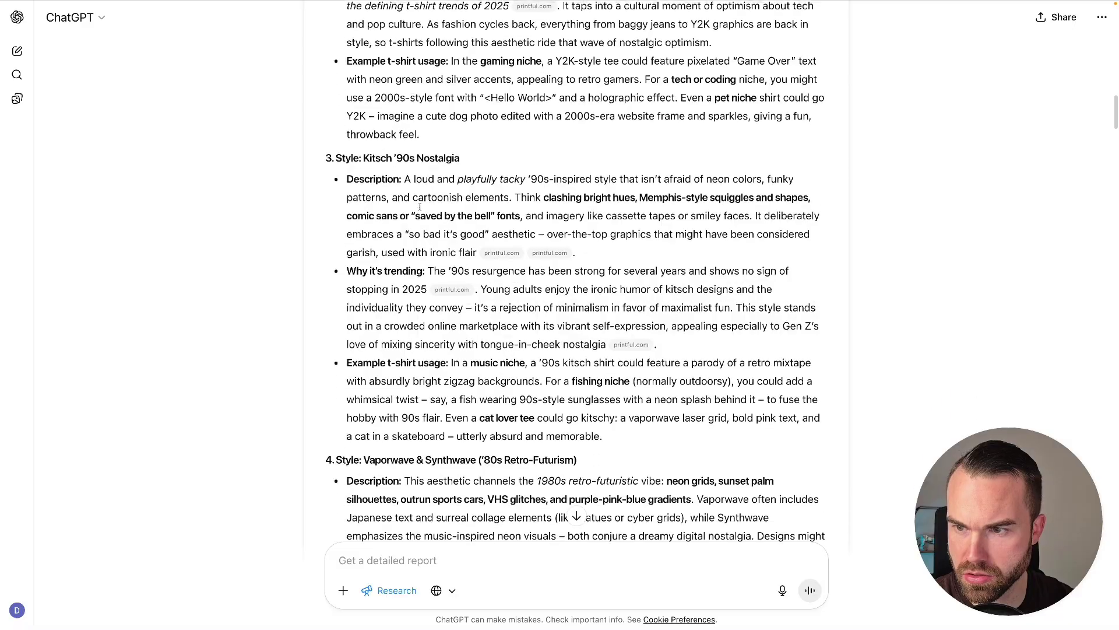
{"action": "scroll", "coordinate": [404, 348], "scroll_direction": "down", "scroll_amount": 6}
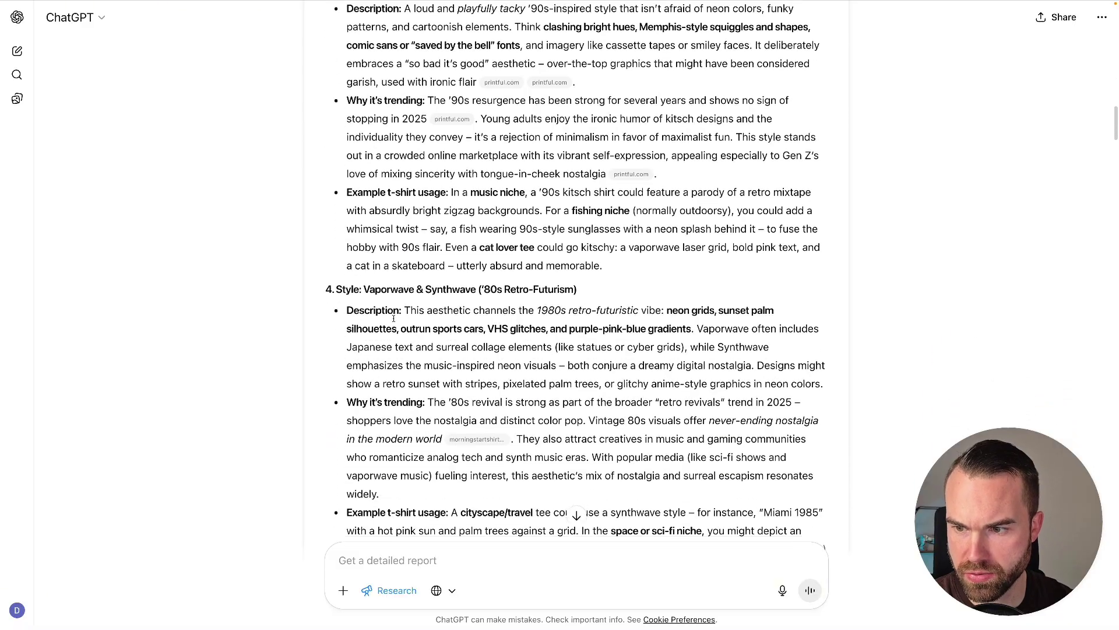
{"action": "scroll", "coordinate": [385, 362], "scroll_direction": "down", "scroll_amount": 4}
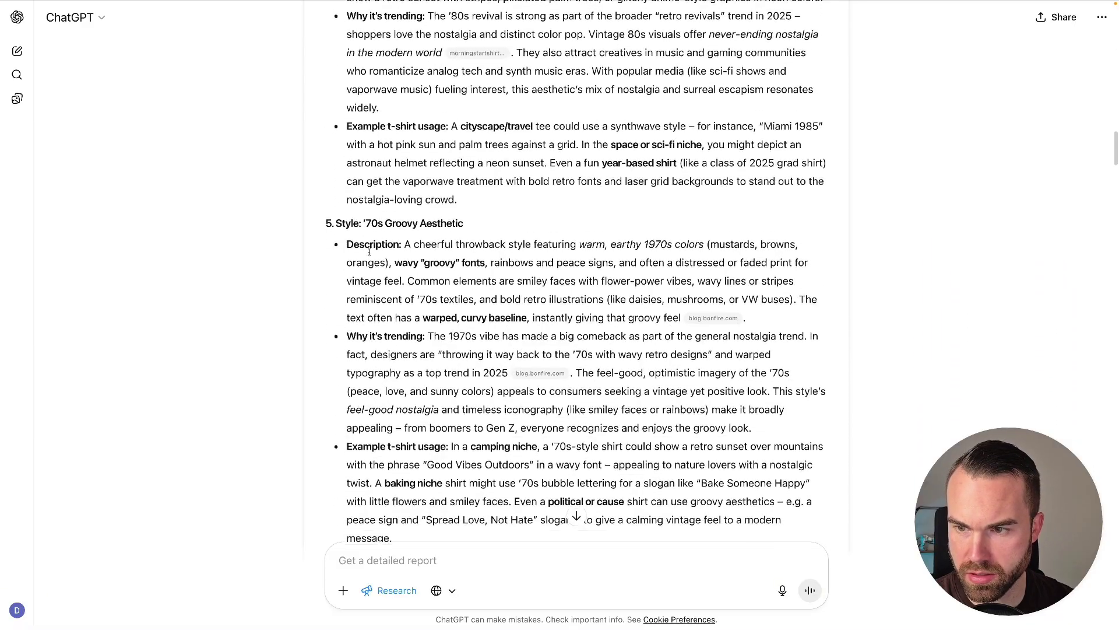
{"action": "scroll", "coordinate": [397, 299], "scroll_direction": "down", "scroll_amount": 7}
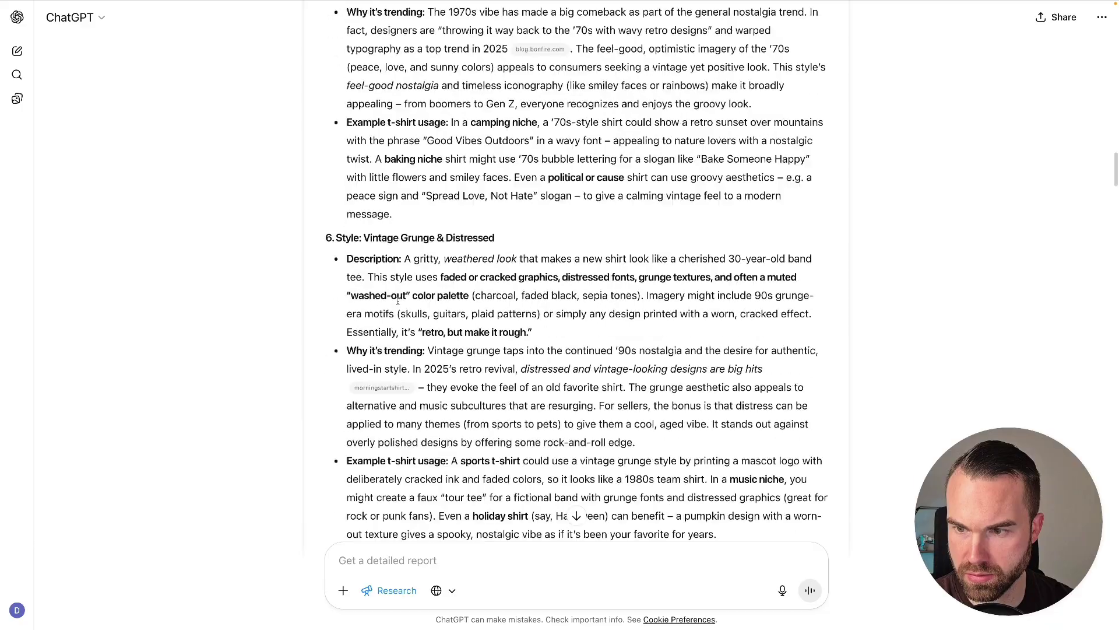
{"action": "scroll", "coordinate": [398, 298], "scroll_direction": "down", "scroll_amount": 20}
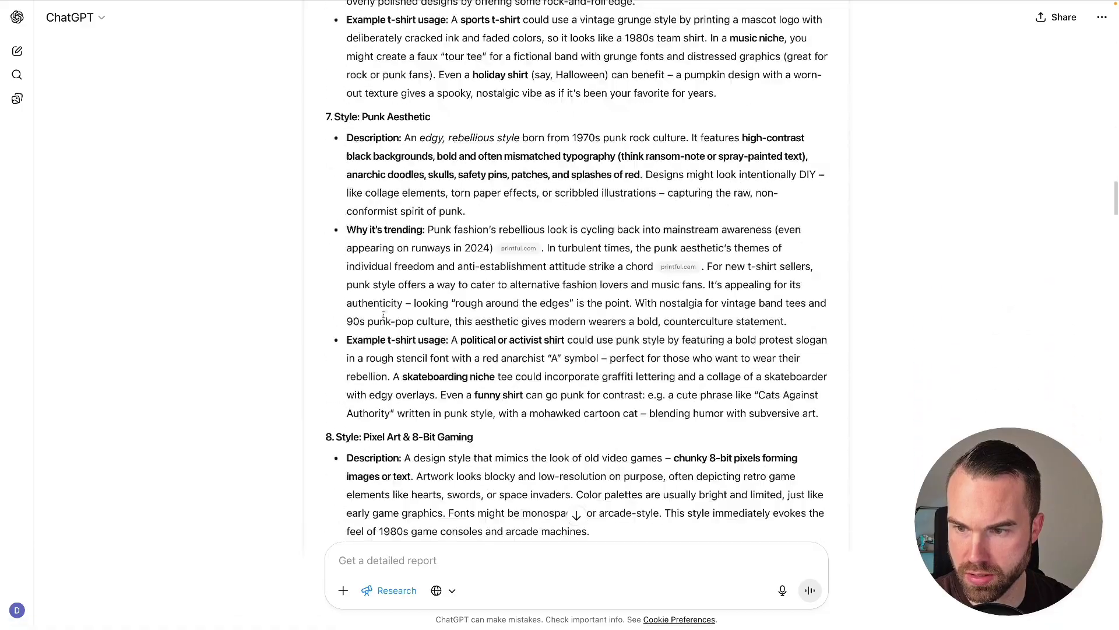
{"action": "scroll", "coordinate": [376, 319], "scroll_direction": "down", "scroll_amount": 20}
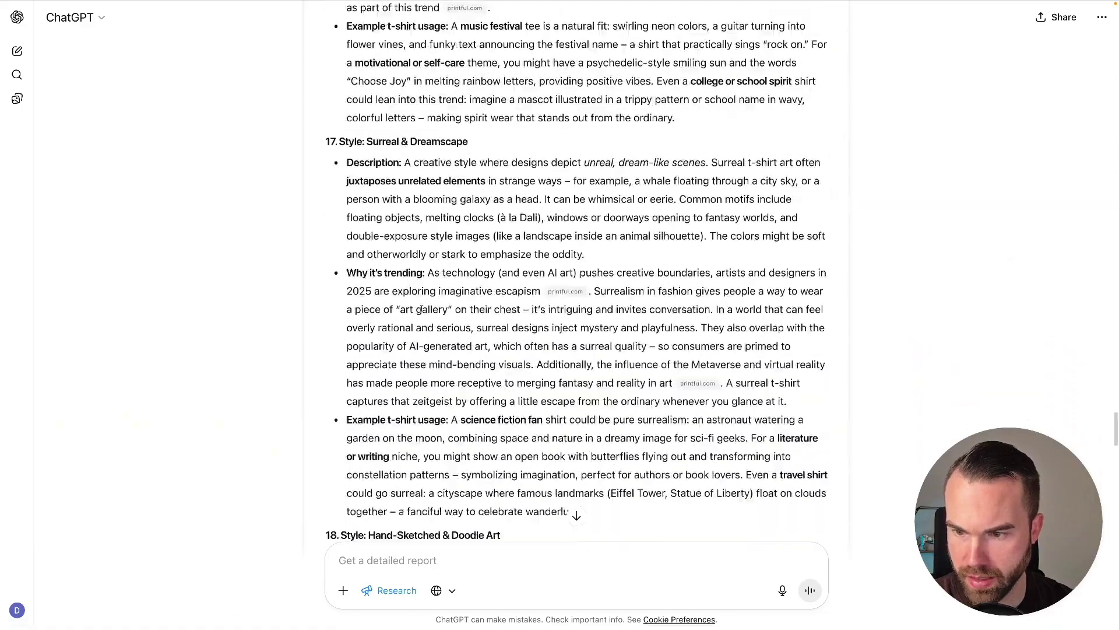
{"action": "scroll", "coordinate": [424, 307], "scroll_direction": "down", "scroll_amount": 10}
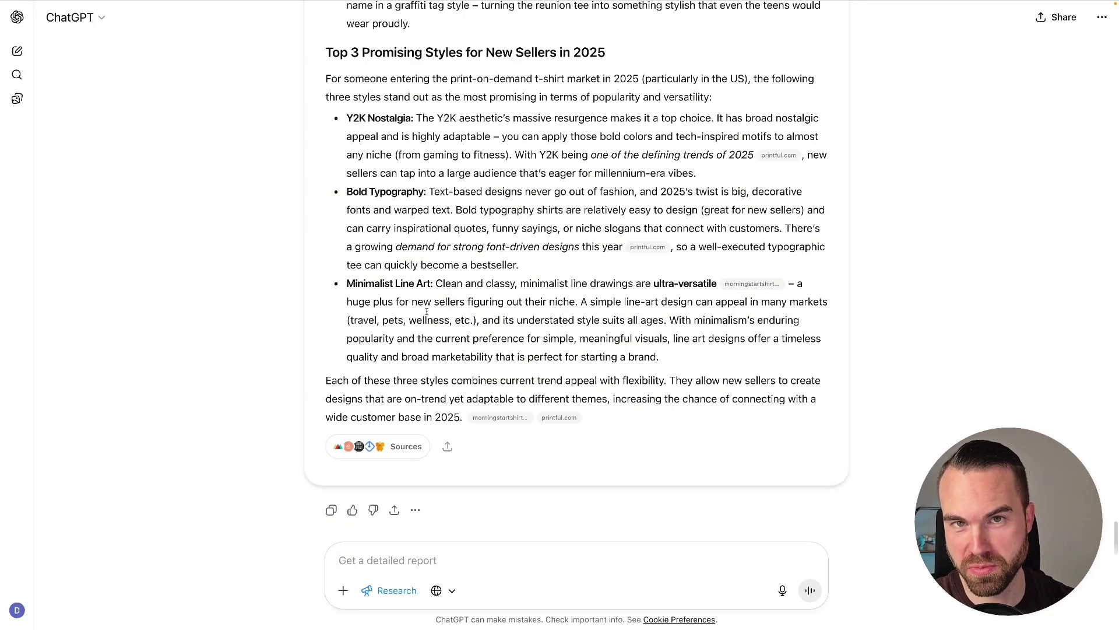
{"action": "left_click", "coordinate": [407, 447]}
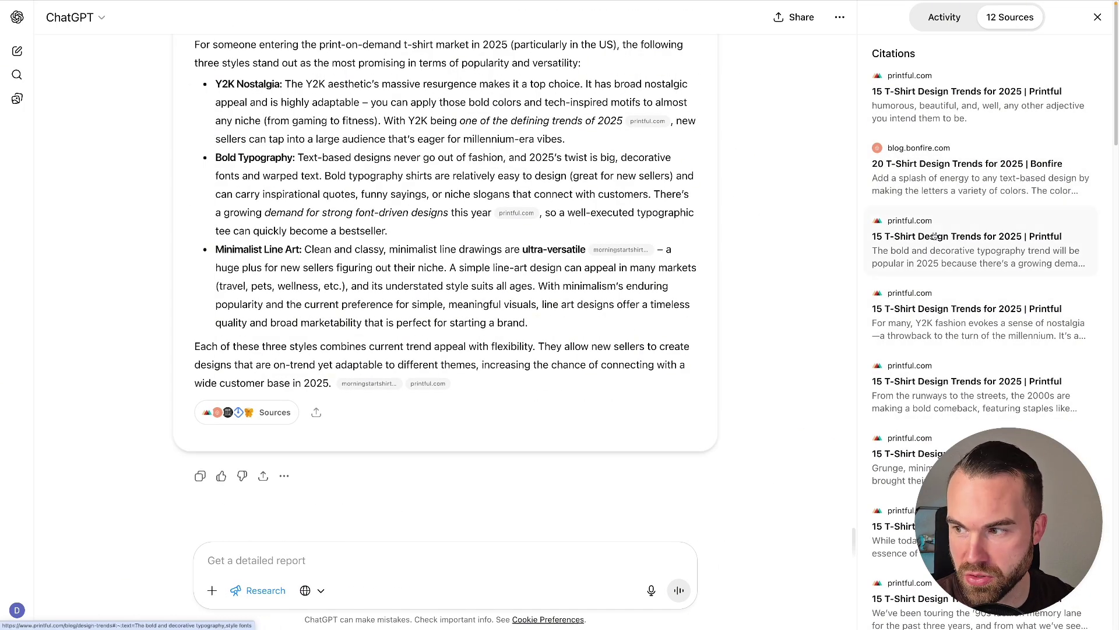
{"action": "scroll", "coordinate": [938, 245], "scroll_direction": "down", "scroll_amount": 10}
{"action": "scroll", "coordinate": [945, 251], "scroll_direction": "up", "scroll_amount": 10}
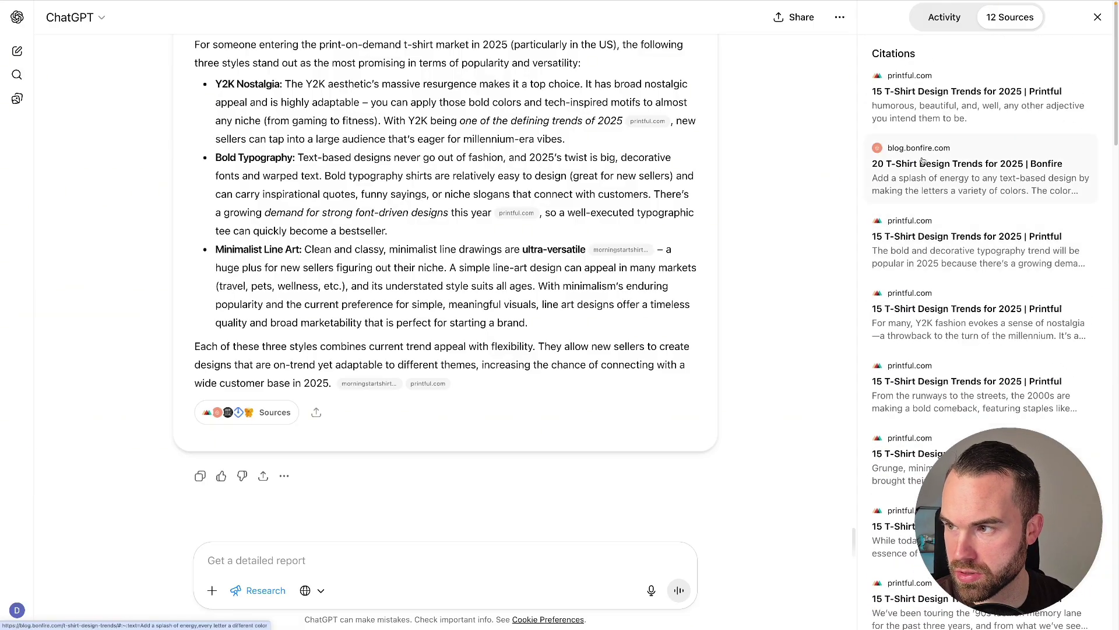
Open the cited Bonfire trends article and scroll through it.
{"action": "left_click", "coordinate": [936, 165]}
{"action": "scroll", "coordinate": [362, 271], "scroll_direction": "up", "scroll_amount": 8}
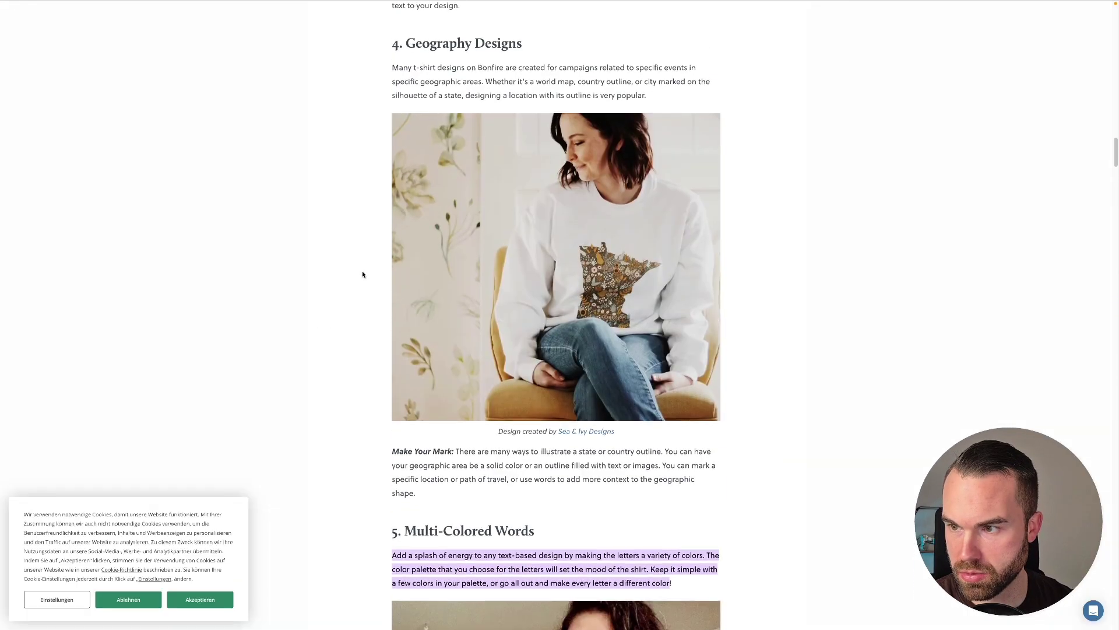
{"action": "scroll", "coordinate": [389, 244], "scroll_direction": "up", "scroll_amount": 7}
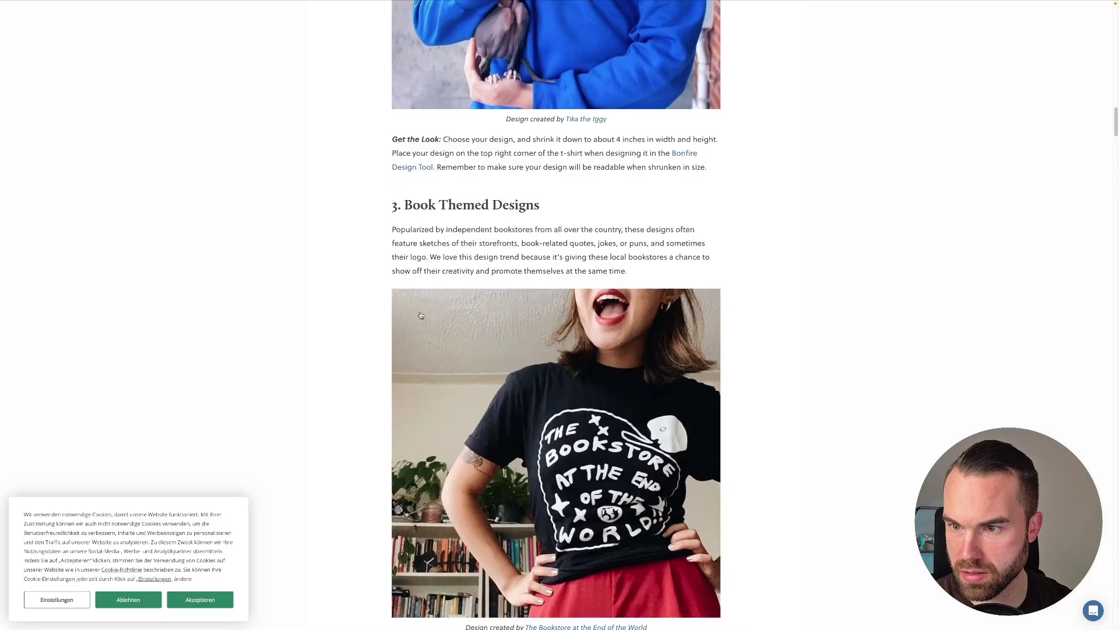
{"action": "scroll", "coordinate": [434, 322], "scroll_direction": "down", "scroll_amount": 3}
{"action": "scroll", "coordinate": [443, 309], "scroll_direction": "down", "scroll_amount": 18}
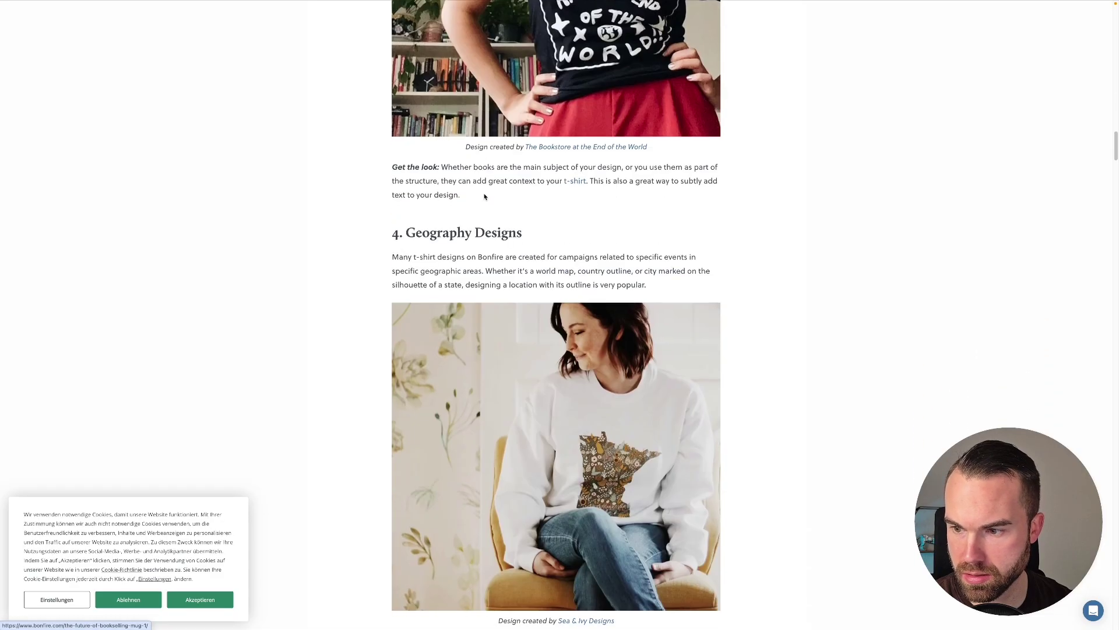
{"action": "scroll", "coordinate": [609, 263], "scroll_direction": "down", "scroll_amount": 1}
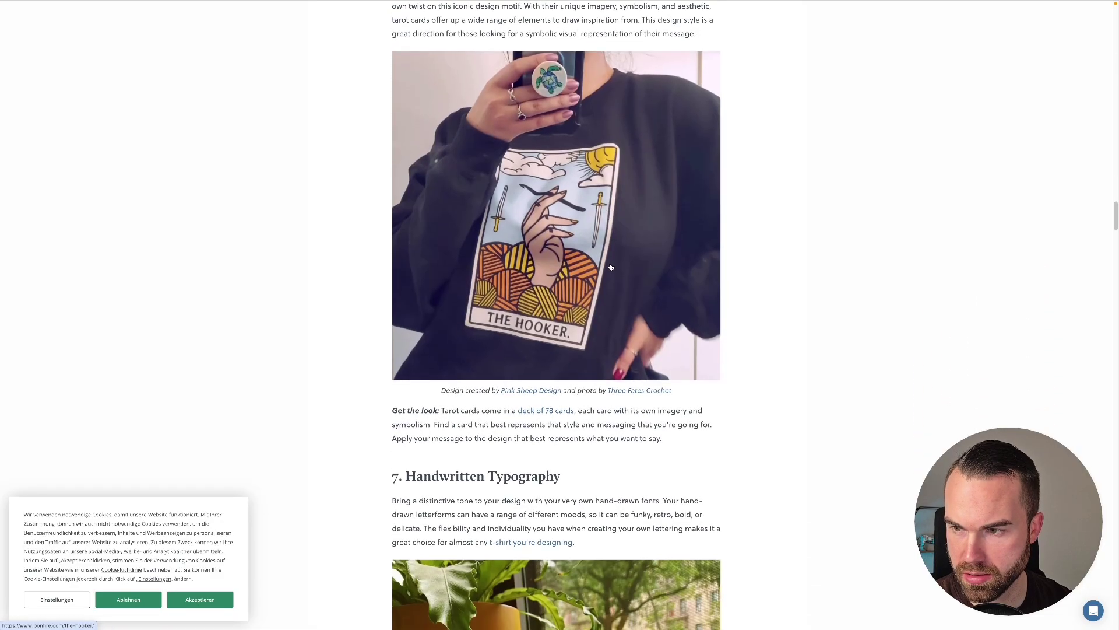
{"action": "scroll", "coordinate": [601, 263], "scroll_direction": "up", "scroll_amount": 1}
{"action": "scroll", "coordinate": [611, 256], "scroll_direction": "down", "scroll_amount": 20}
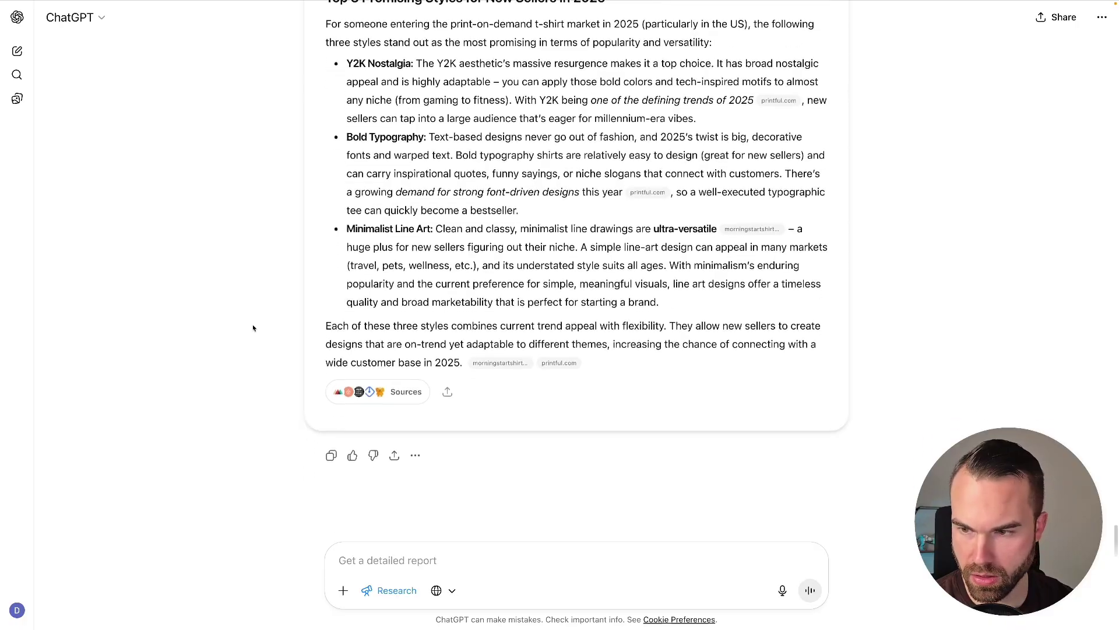
{"action": "scroll", "coordinate": [253, 326], "scroll_direction": "up", "scroll_amount": 20}
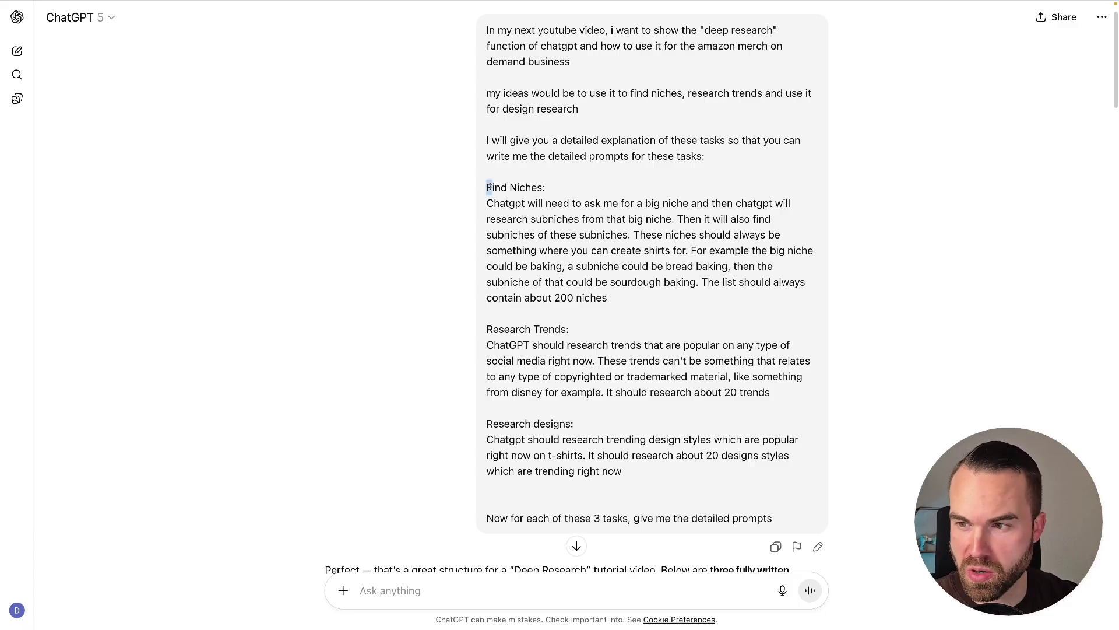
{"action": "left_click_drag", "start_coordinate": [489, 187], "coordinate": [539, 187]}
{"action": "left_click_drag", "start_coordinate": [487, 329], "coordinate": [591, 337]}
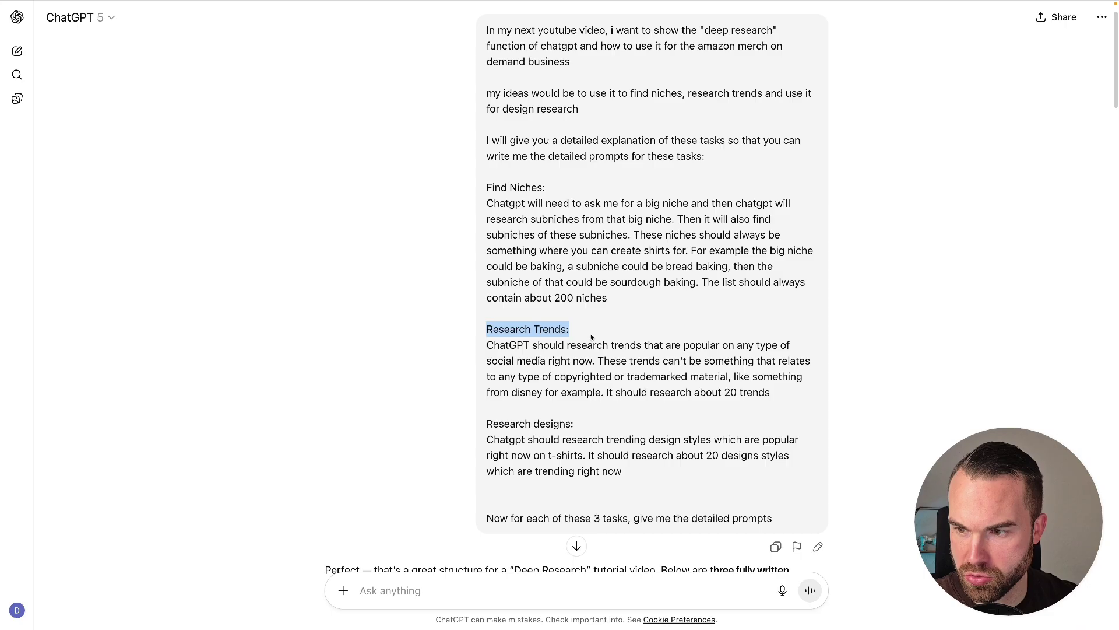
{"action": "left_click_drag", "start_coordinate": [488, 423], "coordinate": [574, 423]}
{"action": "left_click", "coordinate": [444, 313]}
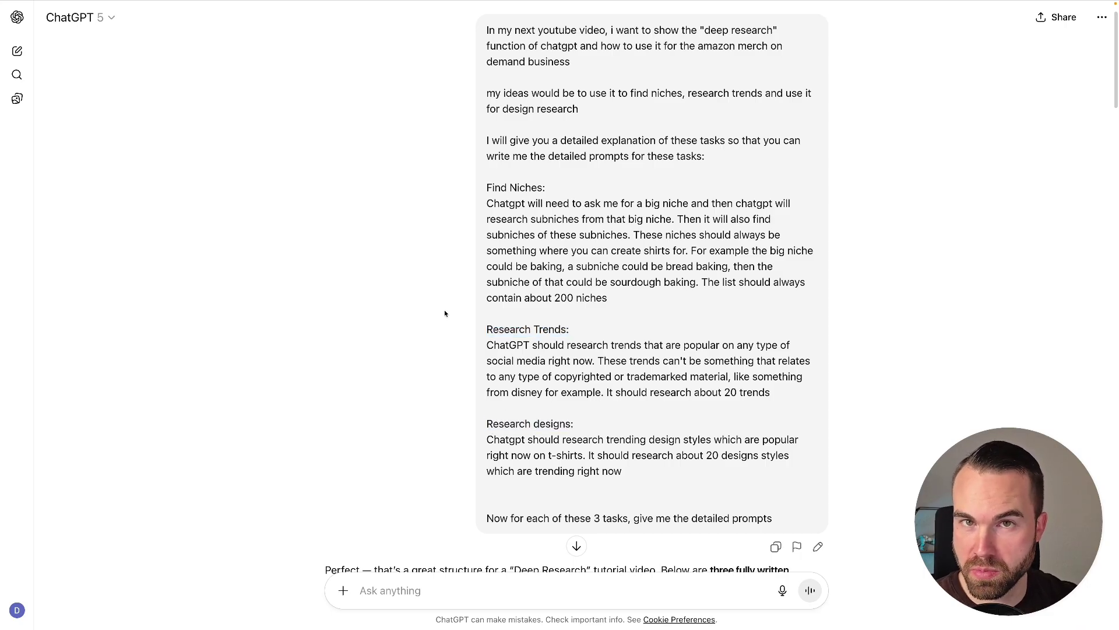
{"action": "scroll", "coordinate": [259, 369], "scroll_direction": "down", "scroll_amount": 10}
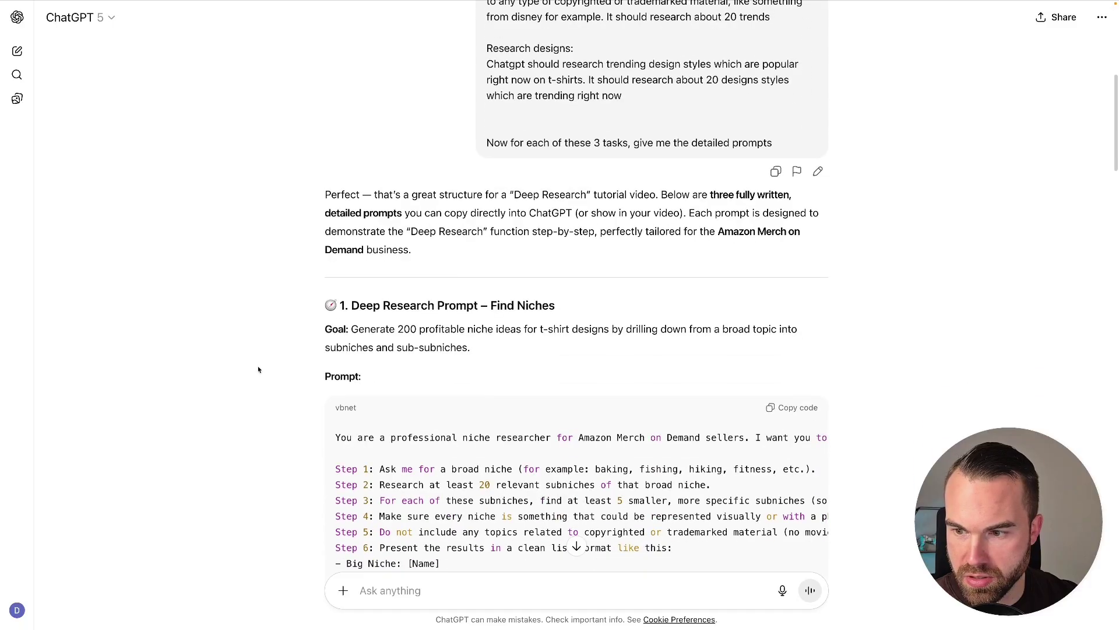
{"action": "scroll", "coordinate": [260, 368], "scroll_direction": "down", "scroll_amount": 3}
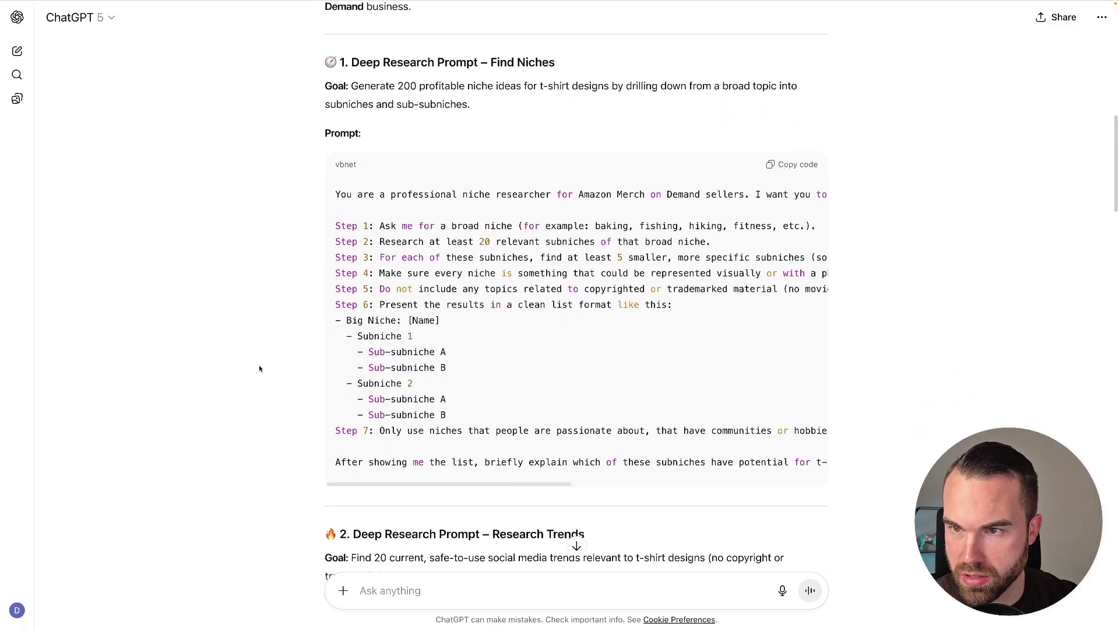
{"action": "scroll", "coordinate": [595, 198], "scroll_direction": "down", "scroll_amount": 7}
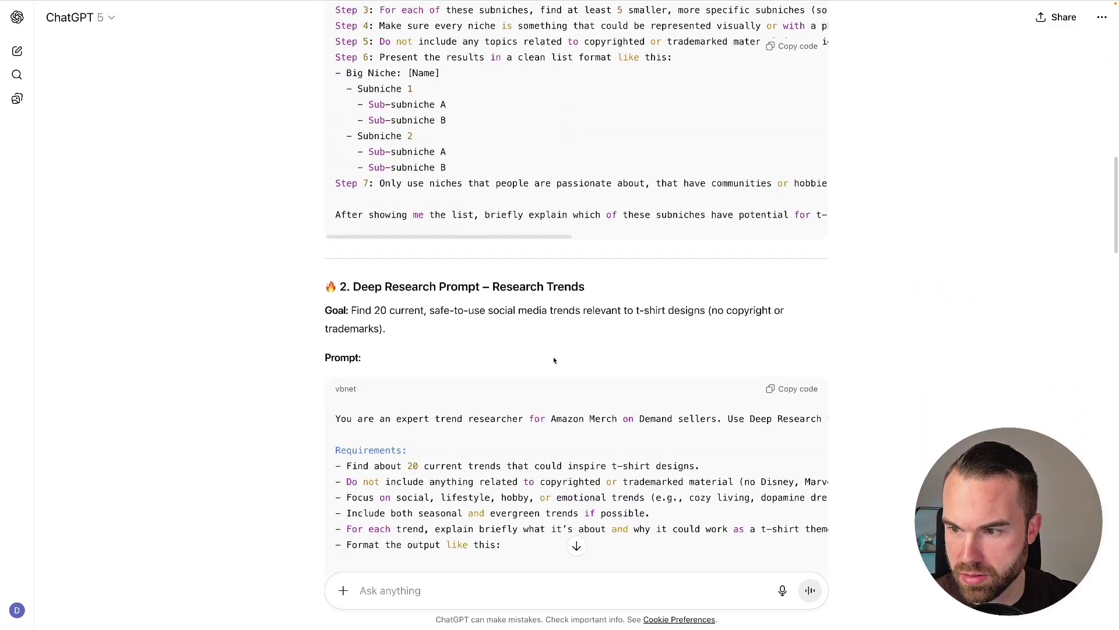
{"action": "scroll", "coordinate": [537, 228], "scroll_direction": "down", "scroll_amount": 7}
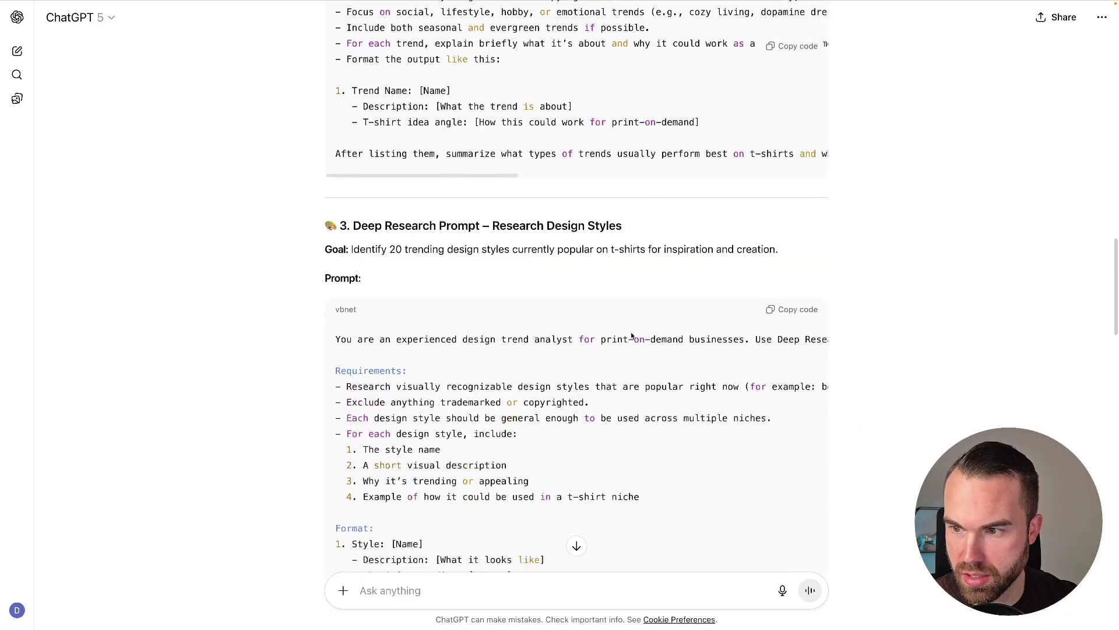
{"action": "scroll", "coordinate": [524, 269], "scroll_direction": "down", "scroll_amount": 1}
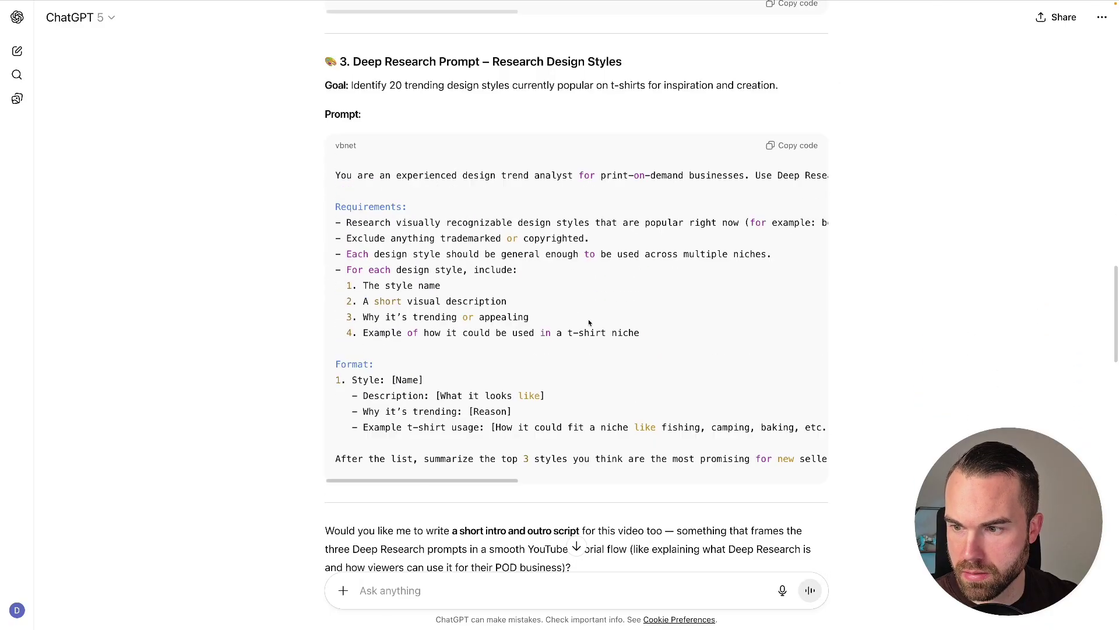
{"action": "scroll", "coordinate": [606, 346], "scroll_direction": "up", "scroll_amount": 3}
{"action": "scroll", "coordinate": [607, 345], "scroll_direction": "up", "scroll_amount": 5}
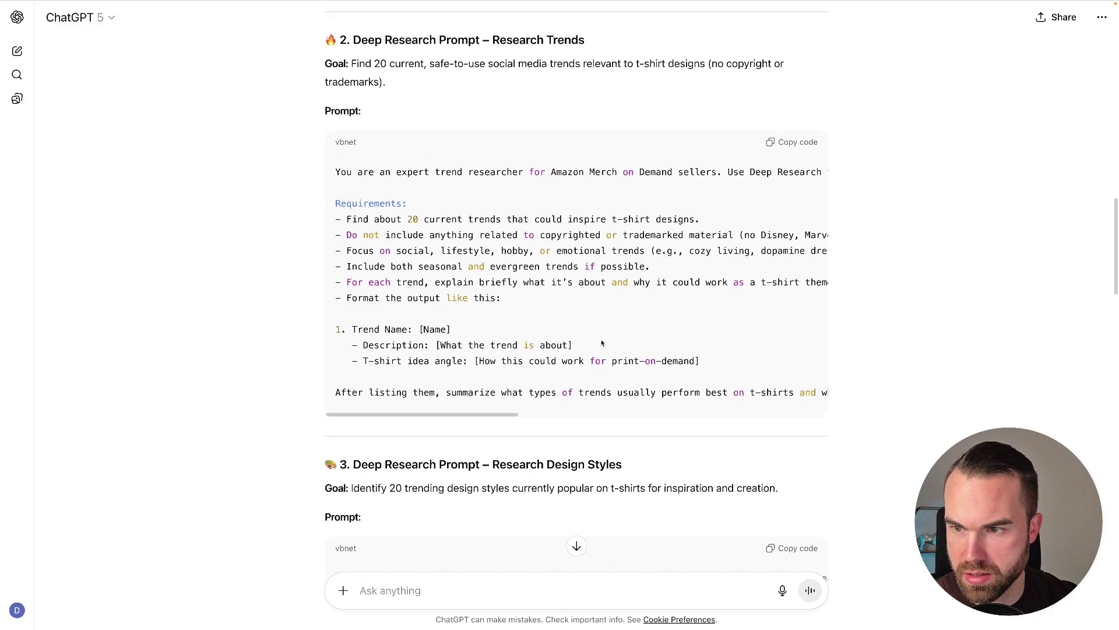
{"action": "scroll", "coordinate": [523, 352], "scroll_direction": "up", "scroll_amount": 8}
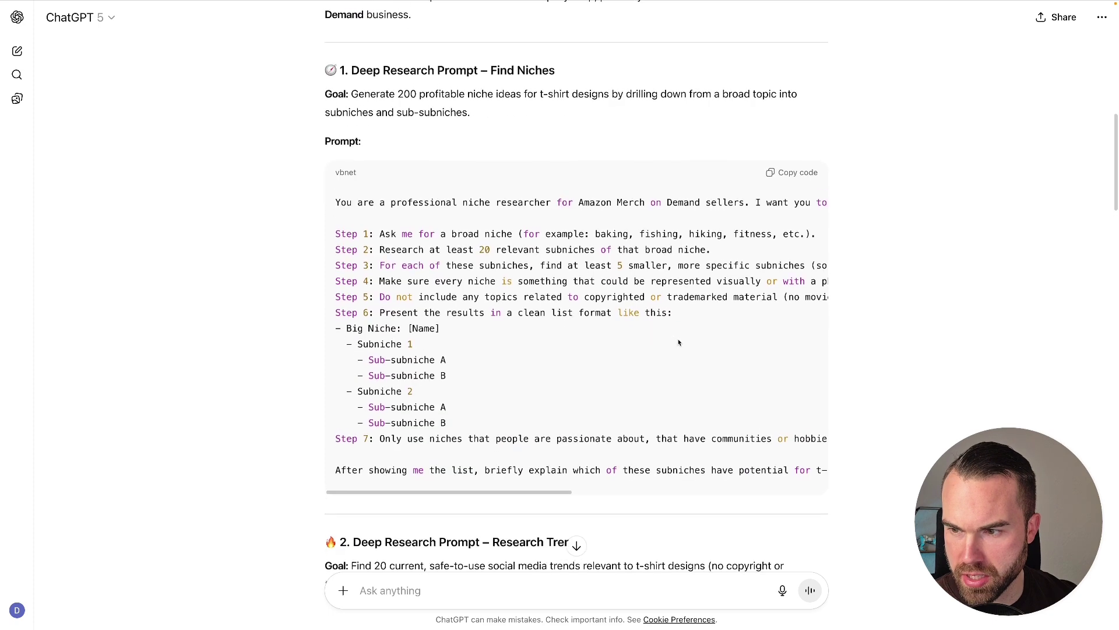